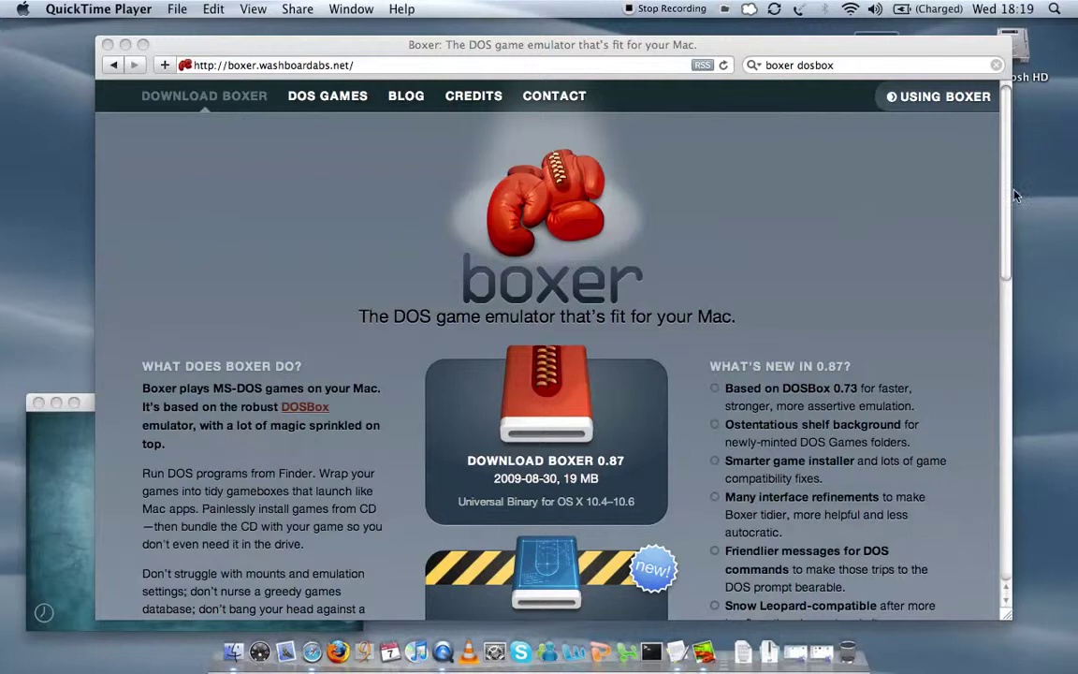
- Review the Boxer 0.87 and 0.88 beta downloads on the Boxer website, then close the page
left_click(1007, 238)
left_click_drag(1007, 237, 1006, 288)
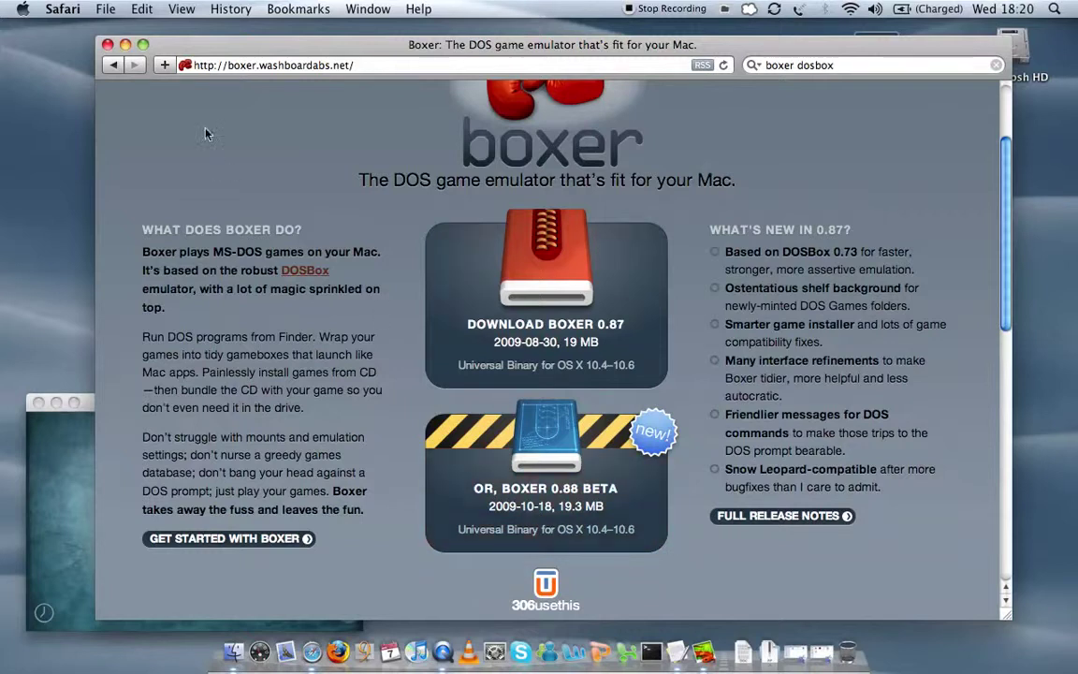
left_click(109, 45)
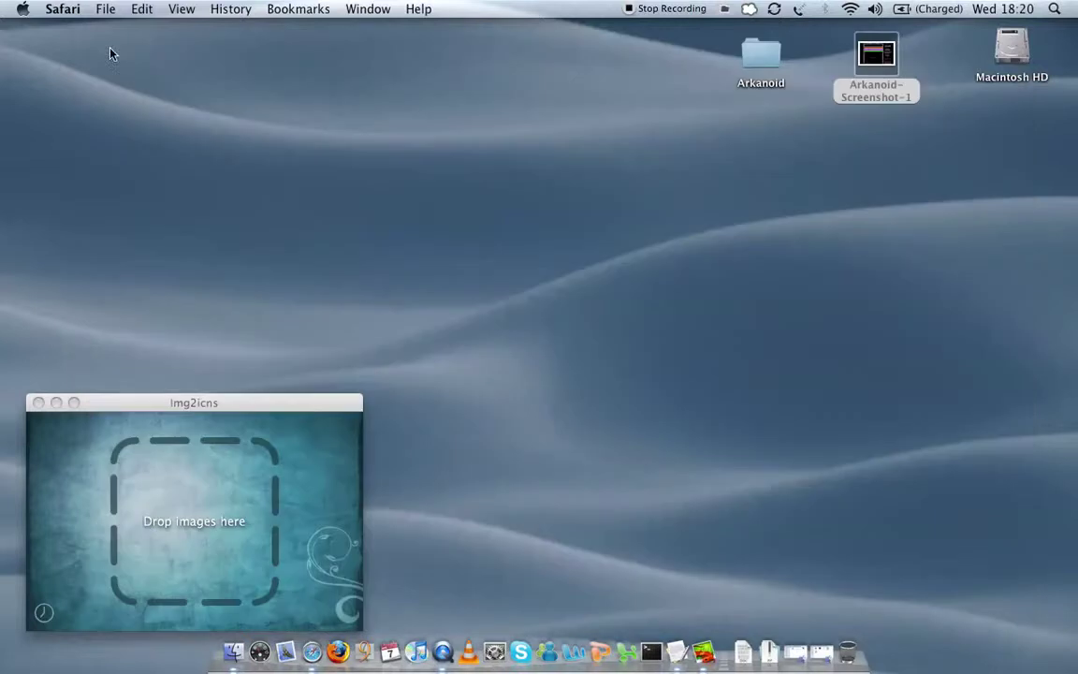
- Open the DOS Games folder from the home folder in Finder and show its contents as icons
left_click(819, 647)
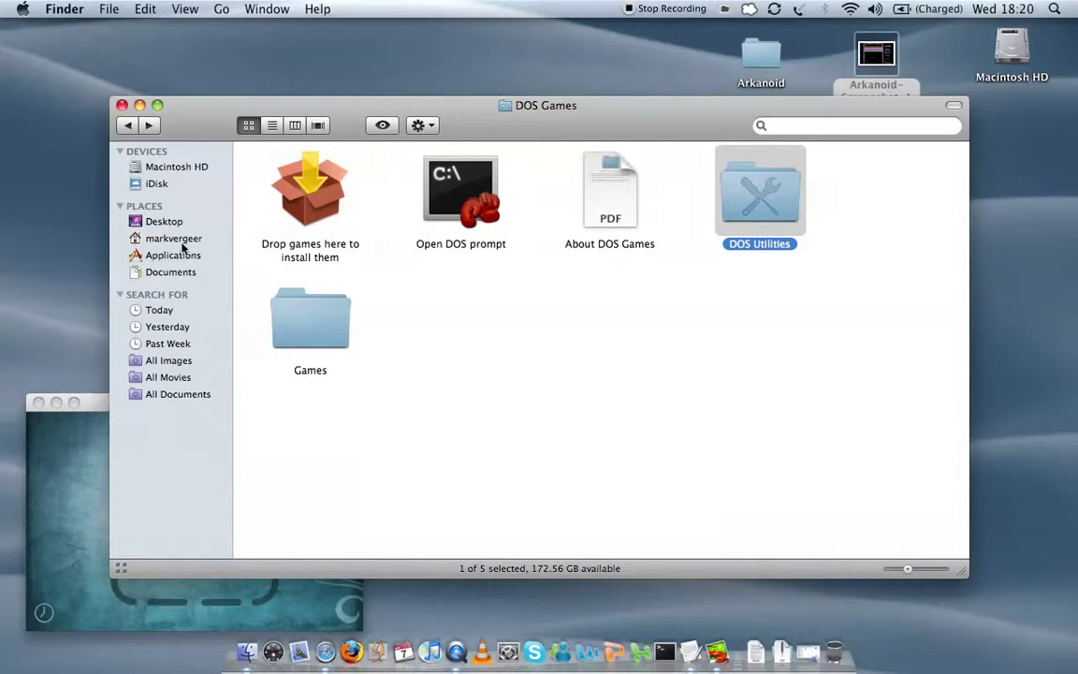
left_click(178, 238)
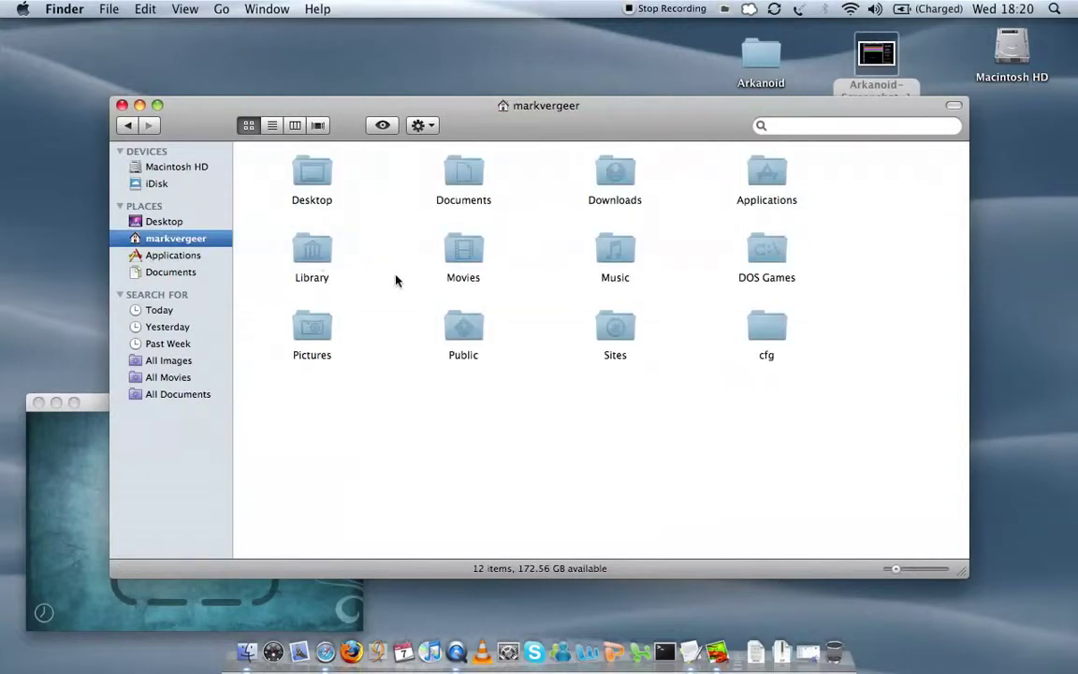
double_click(777, 257)
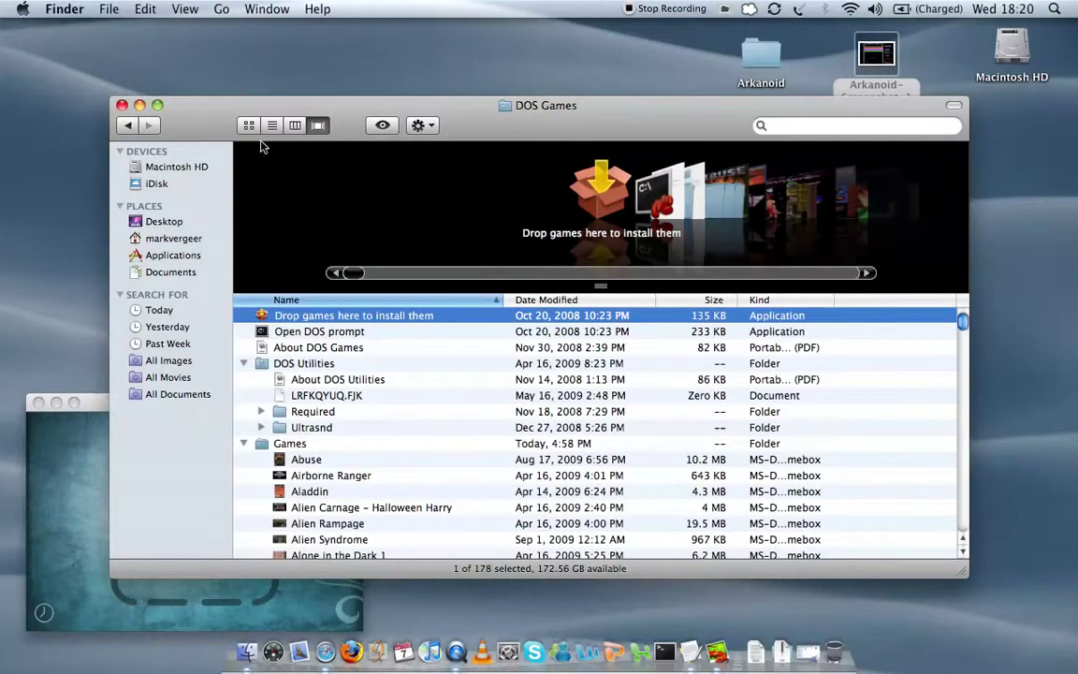
left_click(249, 125)
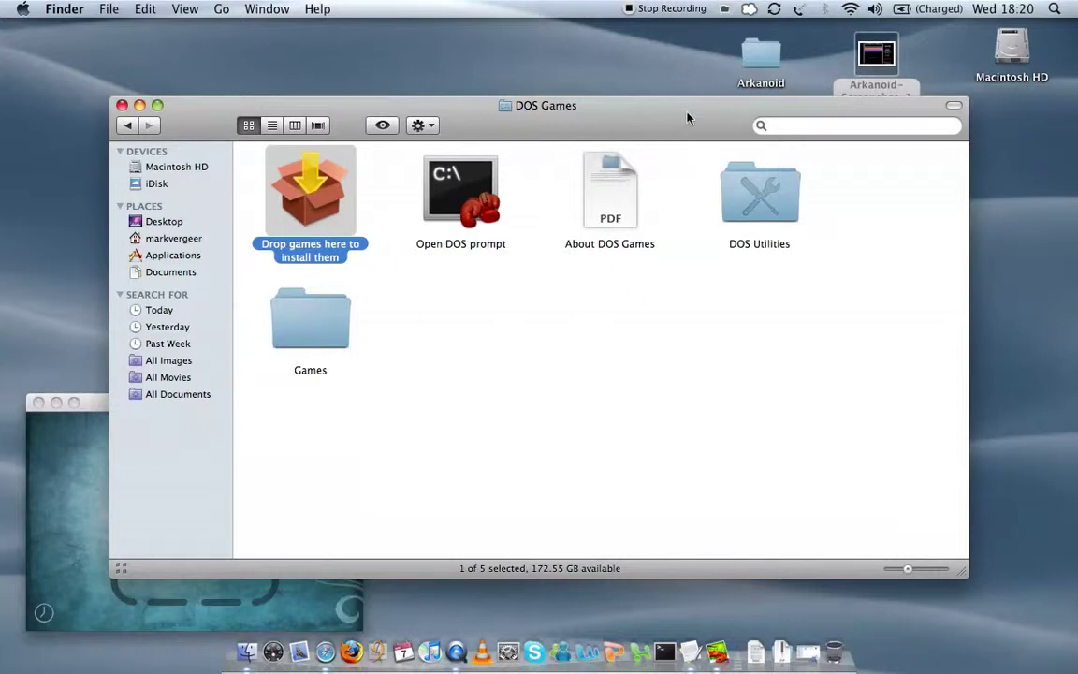
- Check the files in the desktop Arkanoid folder and install that folder as a game with "Drop games here to install them"
left_click_drag(687, 117, 747, 149)
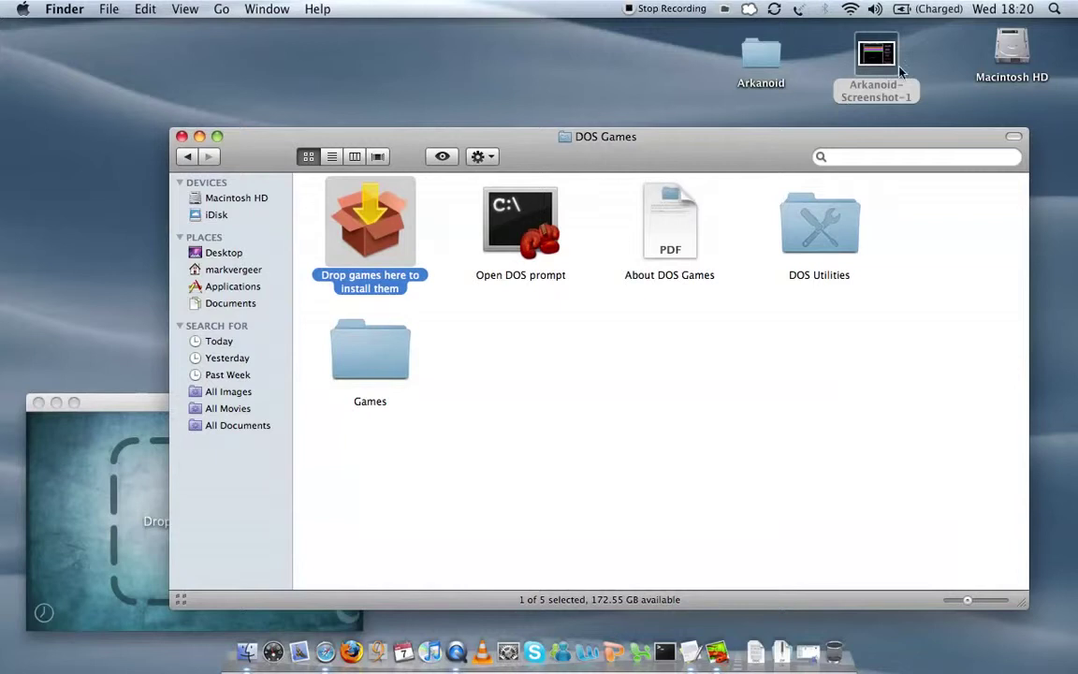
double_click(768, 70)
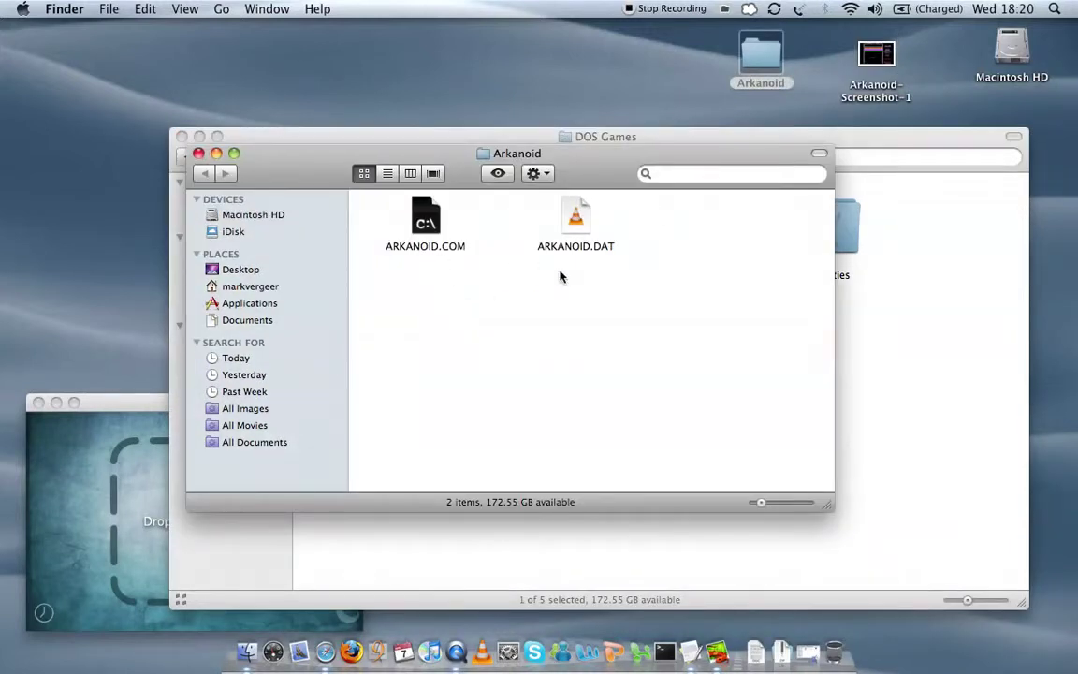
left_click(199, 152)
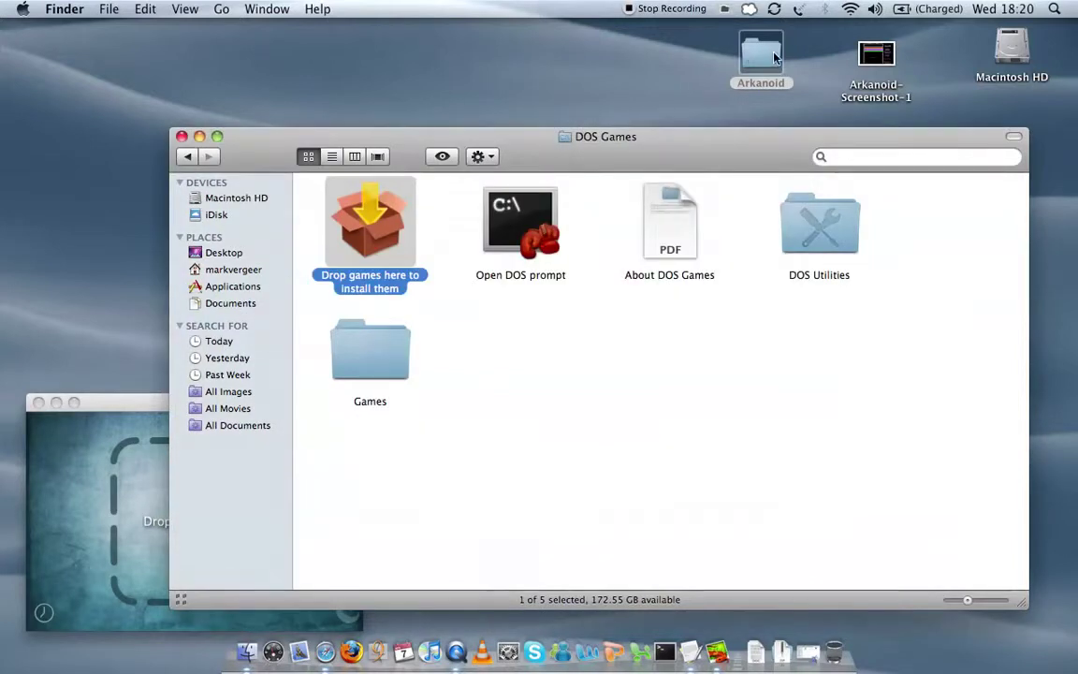
left_click_drag(769, 58, 372, 232)
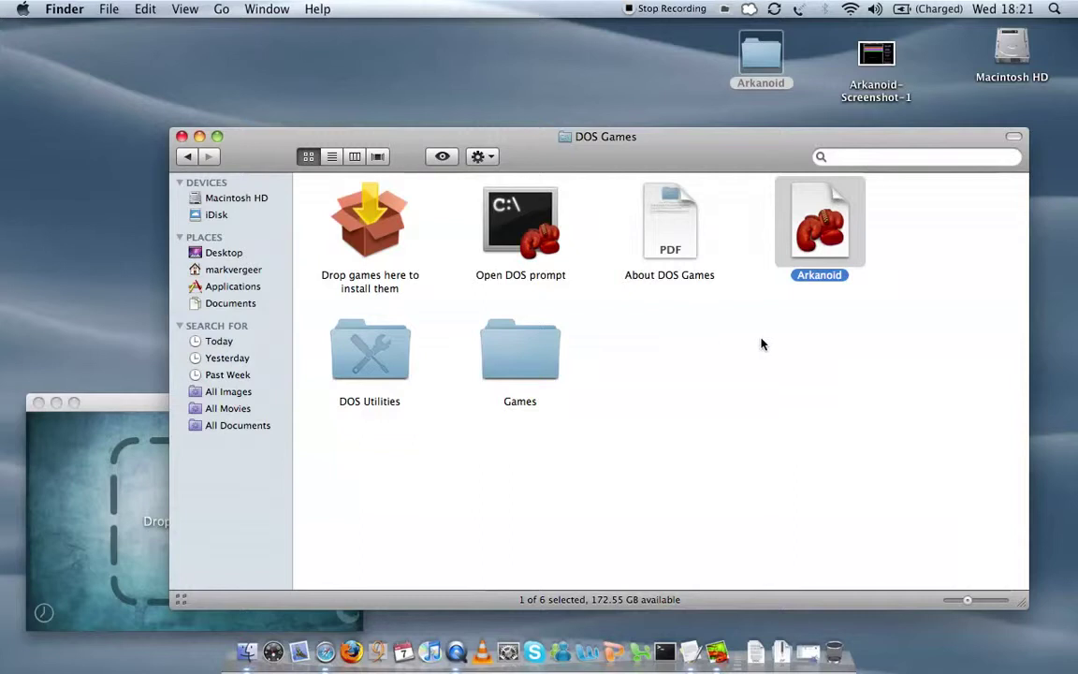
- Inspect the package contents of the Arkanoid gamebox, including its Arkanoid subfolder, and close that window
right_click(841, 244)
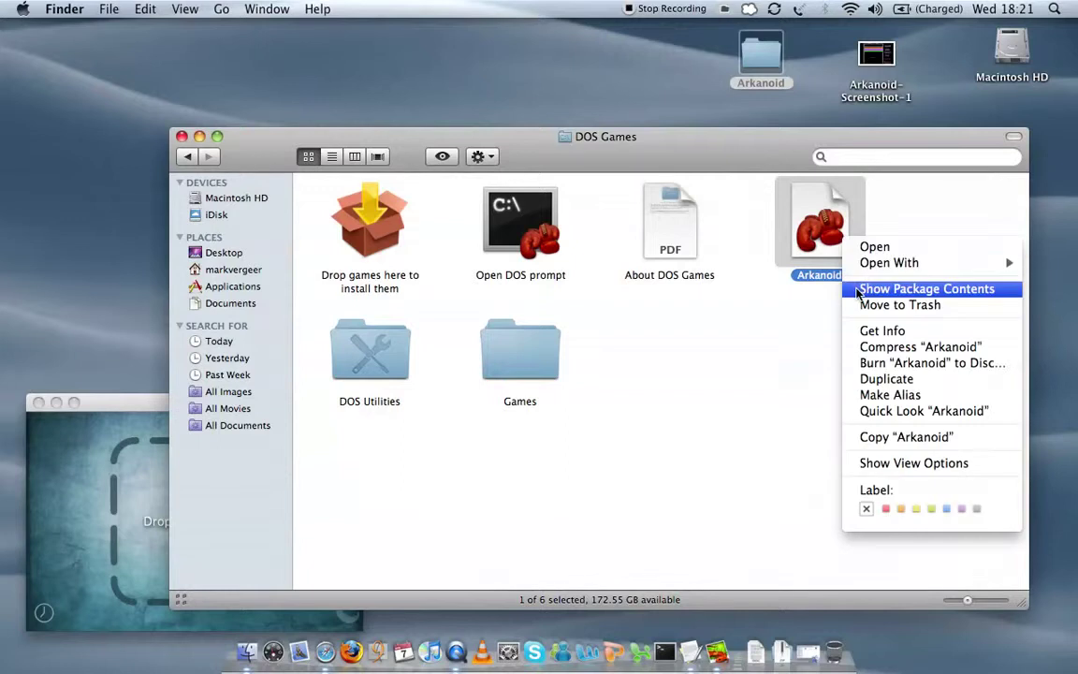
left_click(857, 291)
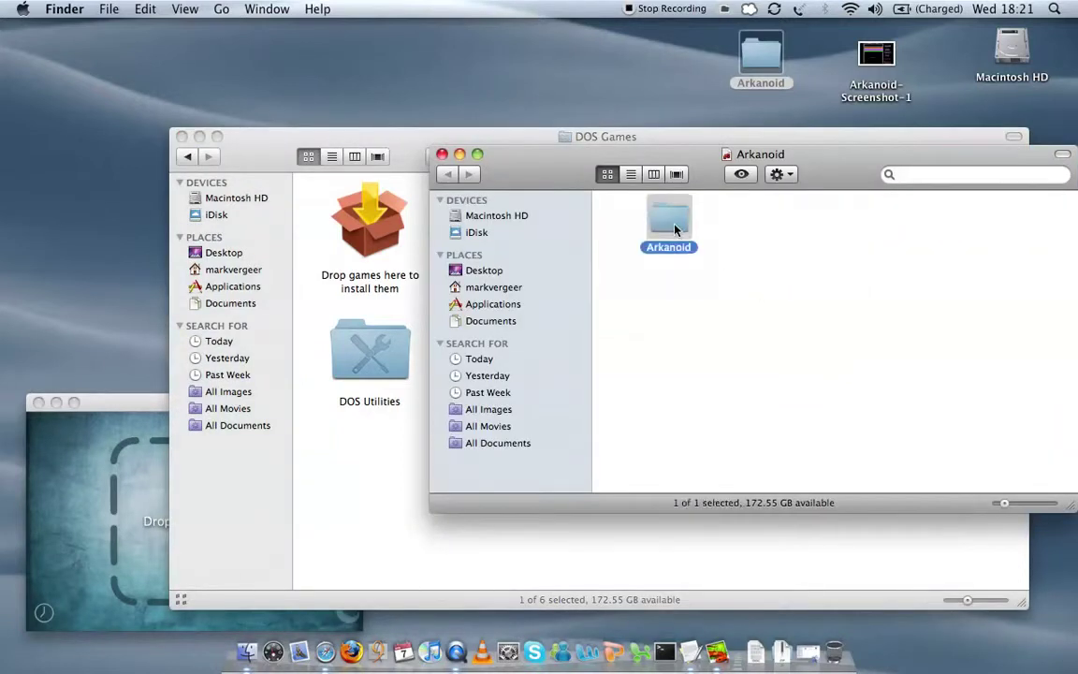
double_click(678, 223)
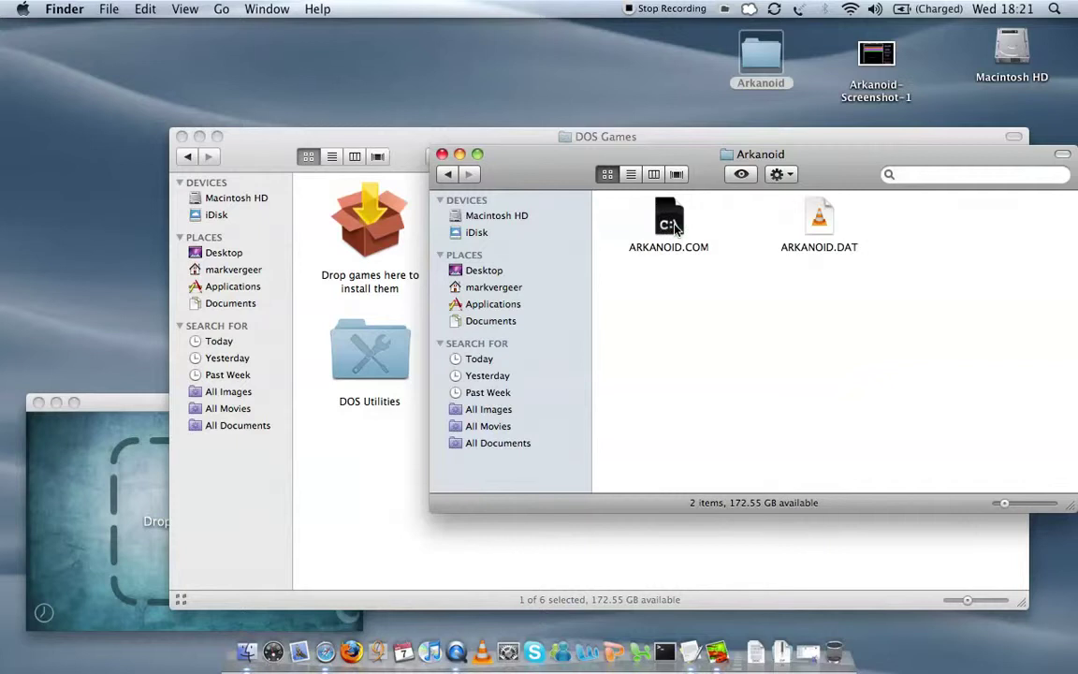
left_click(440, 154)
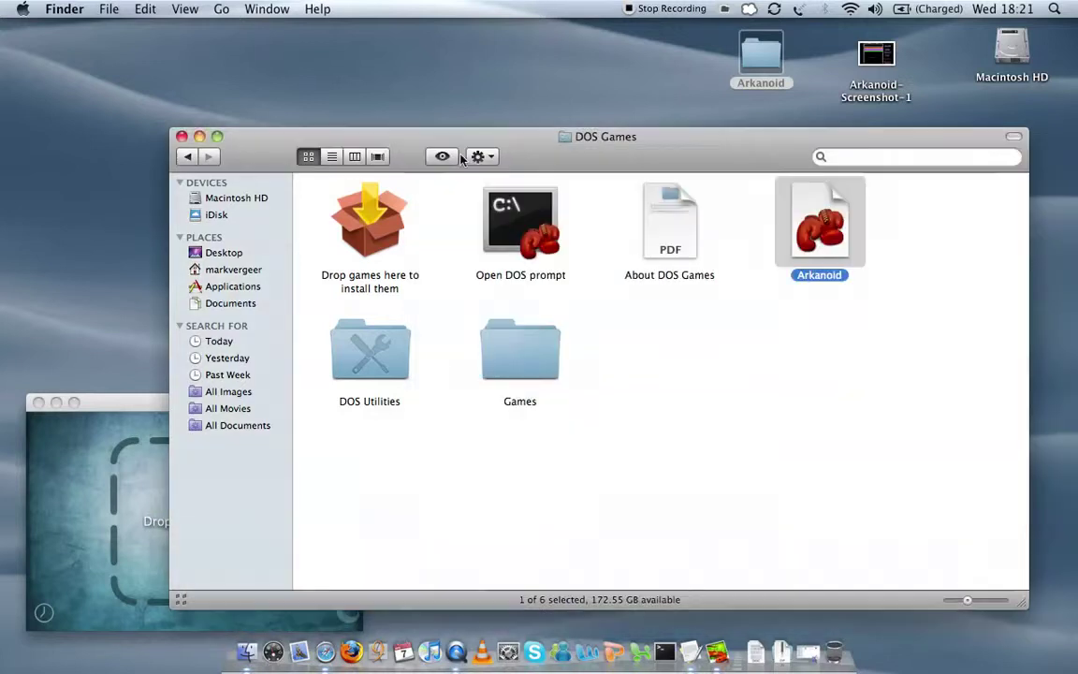
- Launch the Arkanoid gamebox and start the game with EGA video mode and Keyboard as the input device
double_click(842, 244)
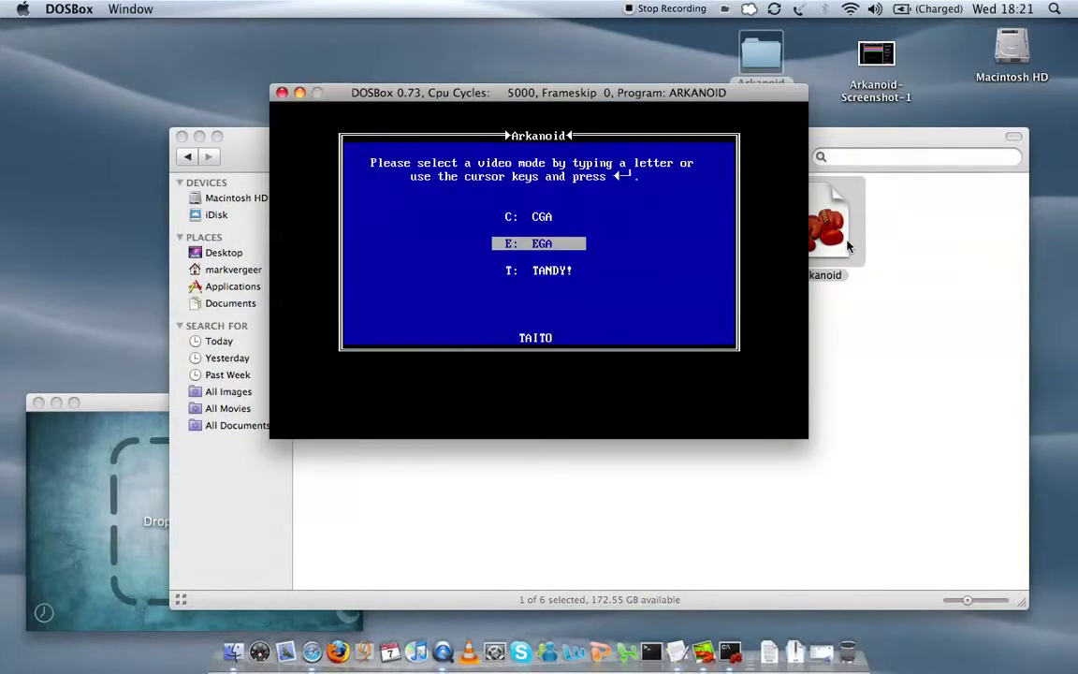
key("Return")
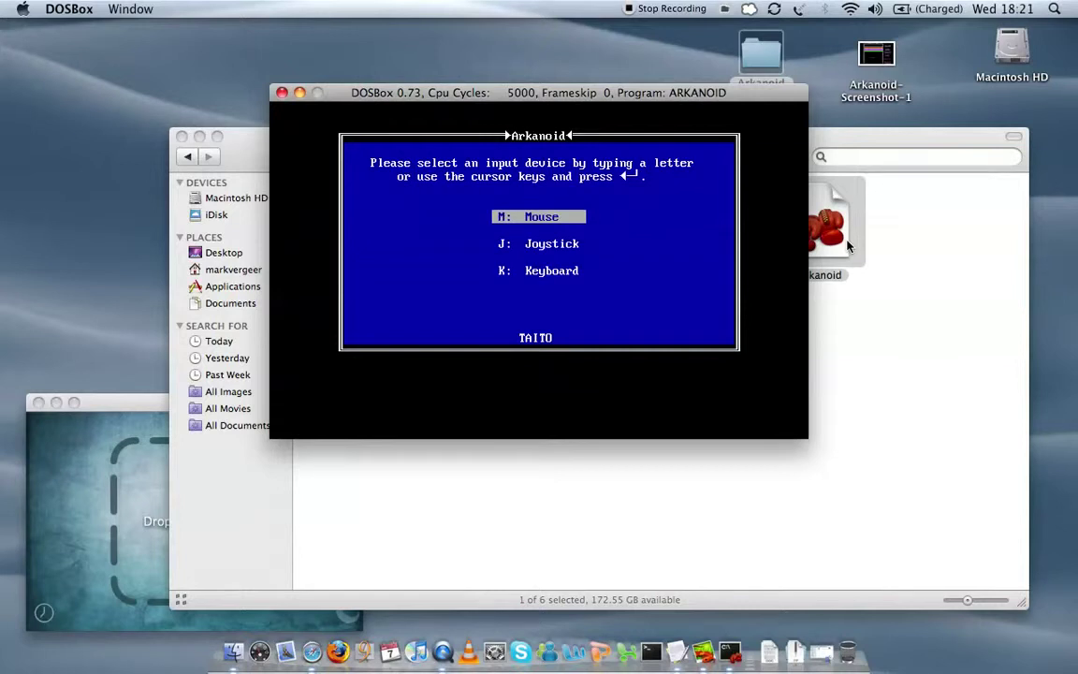
key("Down")
key("Down")
key("Return")
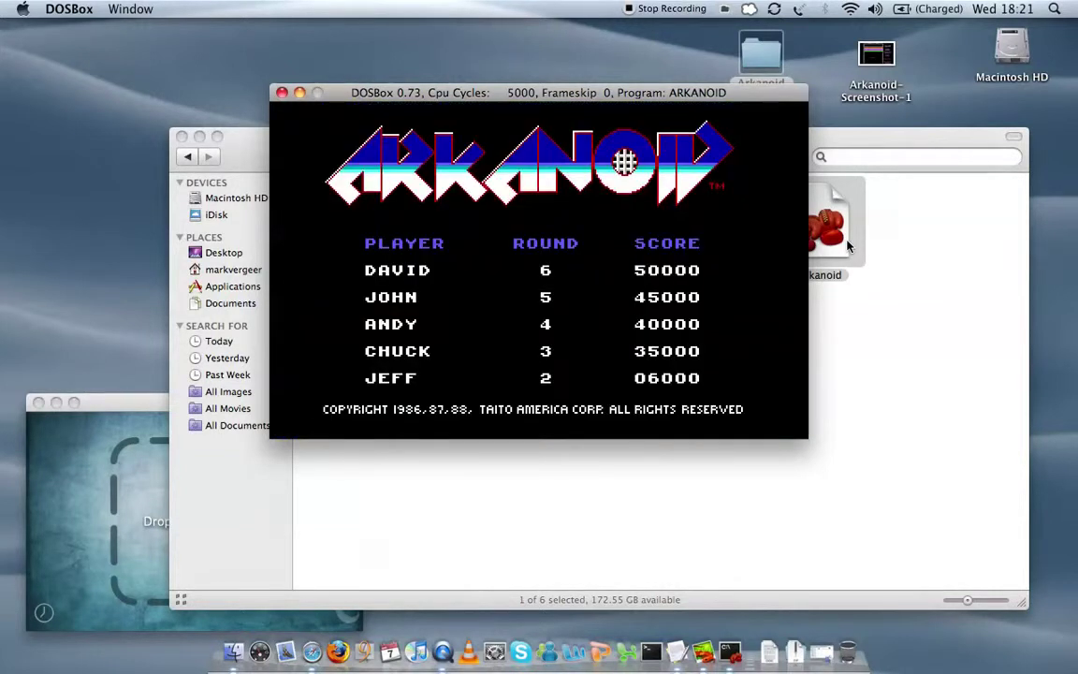
- Lower the system volume and close the running Arkanoid game
key("XF86AudioLowerVolume")
key("XF86AudioLowerVolume")
key("XF86AudioLowerVolume")
key("XF86AudioLowerVolume")
key("XF86AudioLowerVolume")
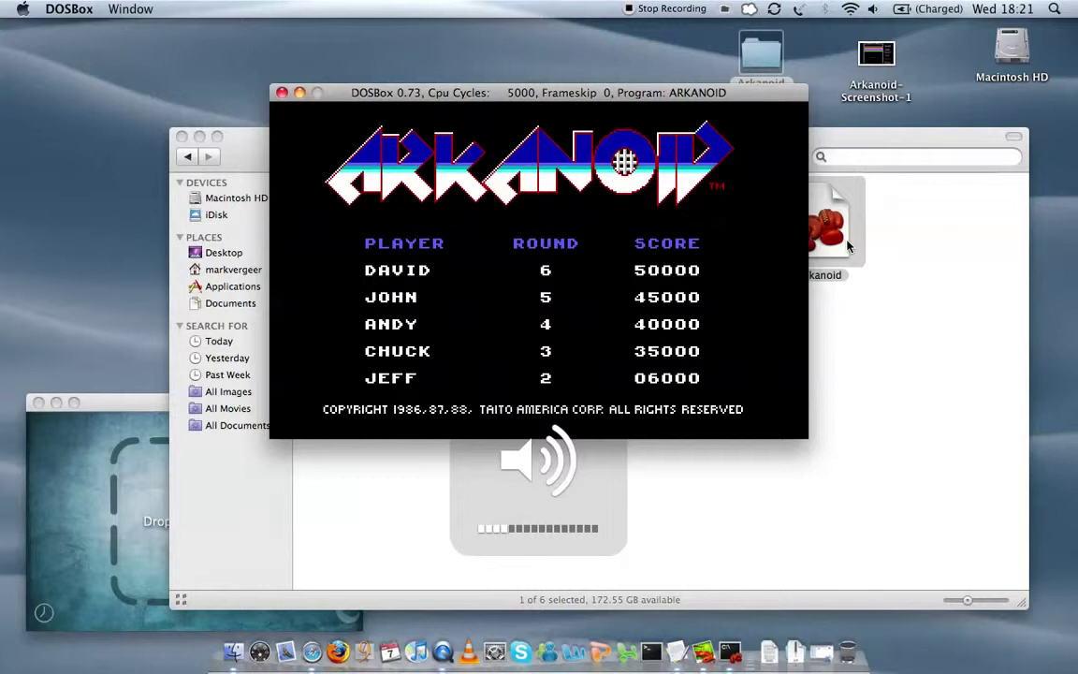
left_click(282, 92)
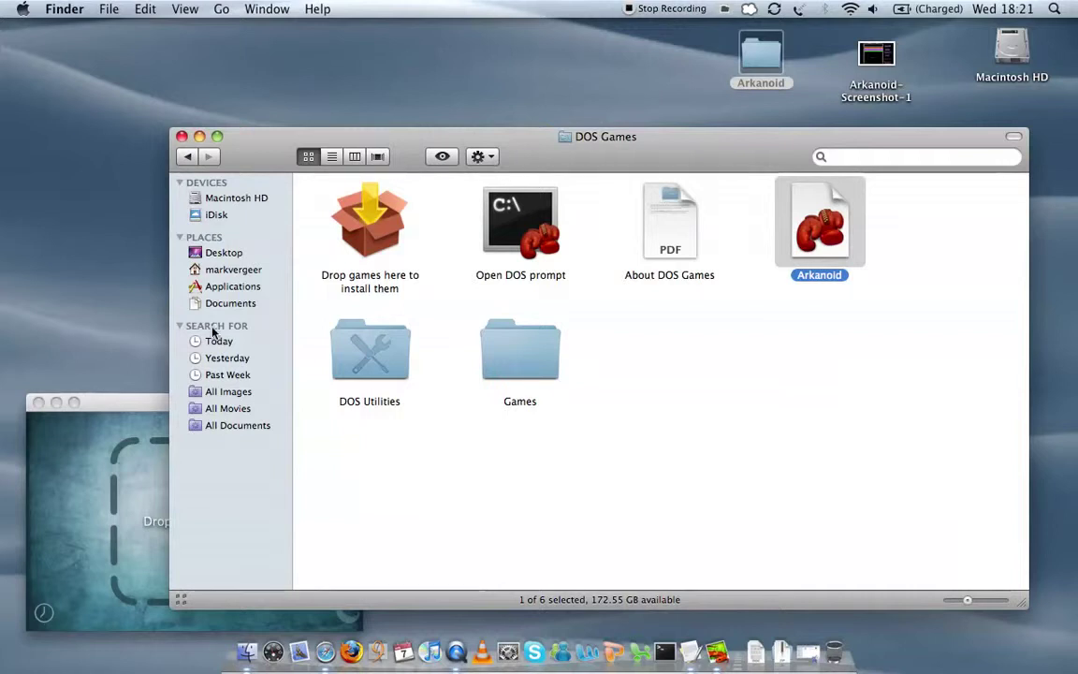
- Switch to Img2icns, view its version information and close the About window
left_click(103, 403)
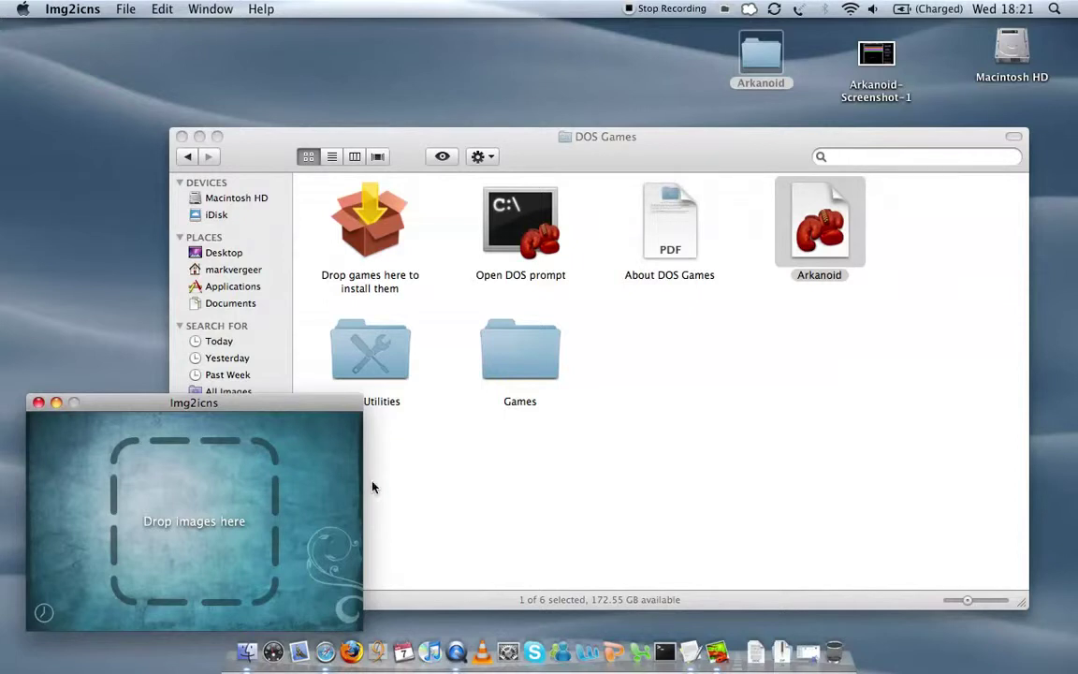
left_click(75, 8)
left_click(86, 29)
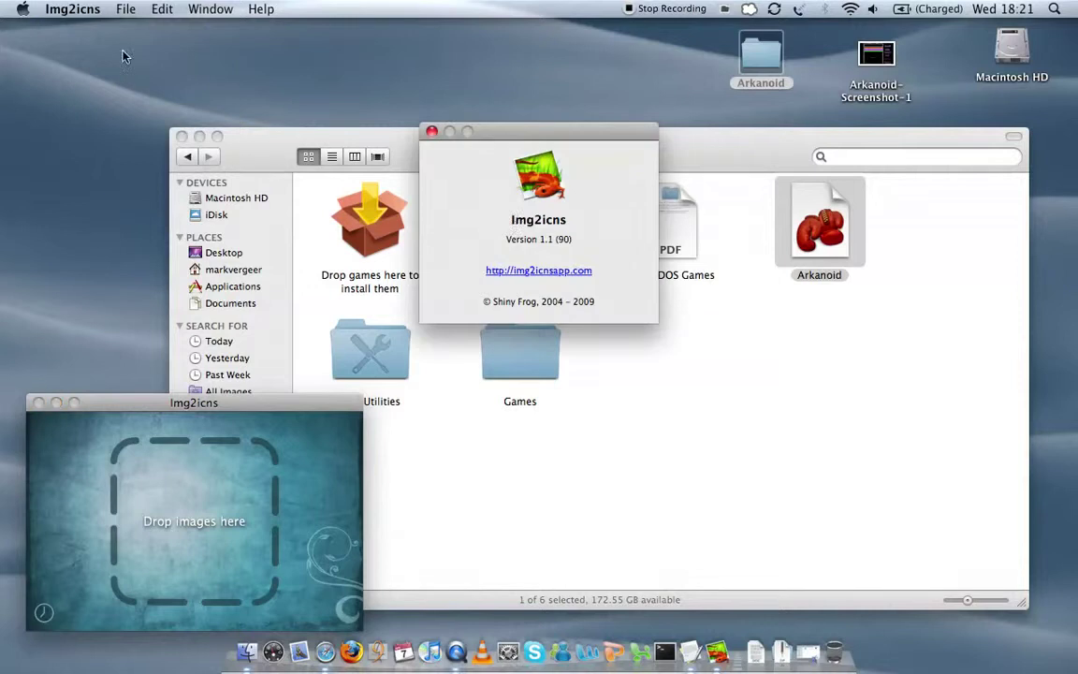
left_click(431, 131)
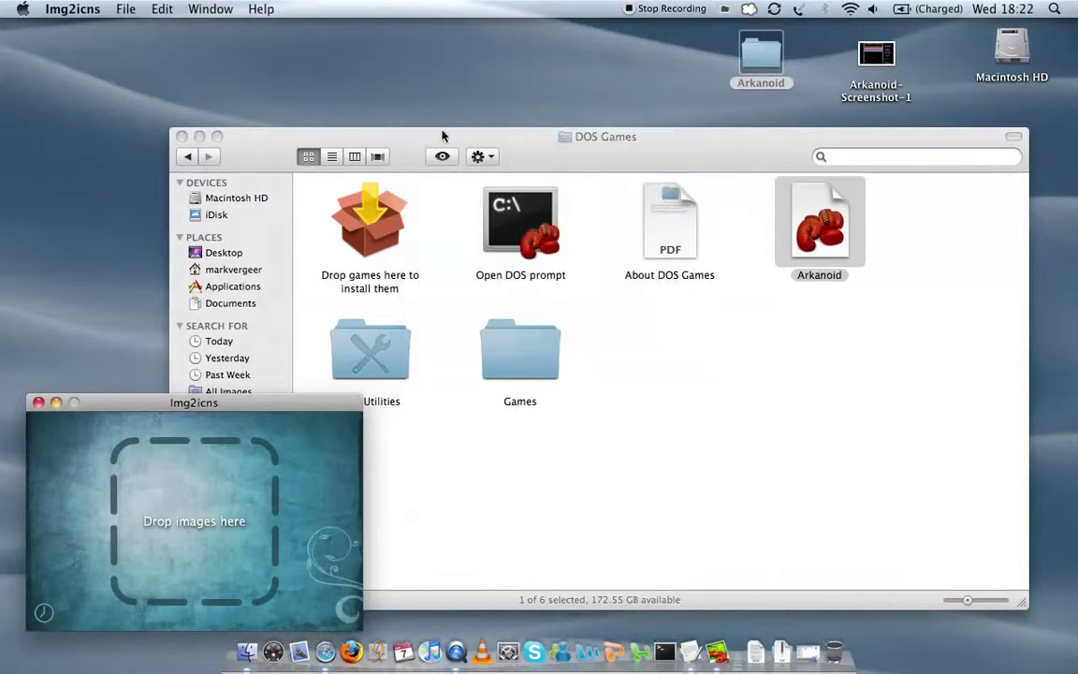
- Convert the Arkanoid-Screenshot-1 image into a folder icon with Img2icns, saving it to the Desktop
left_click(882, 60)
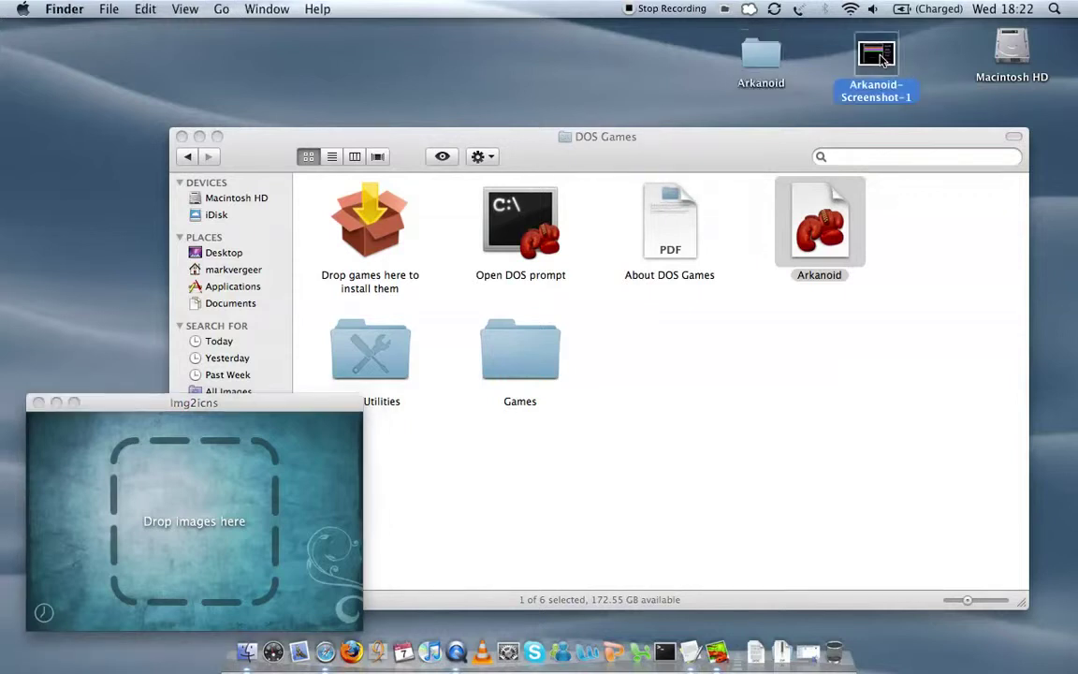
left_click_drag(882, 60, 207, 510)
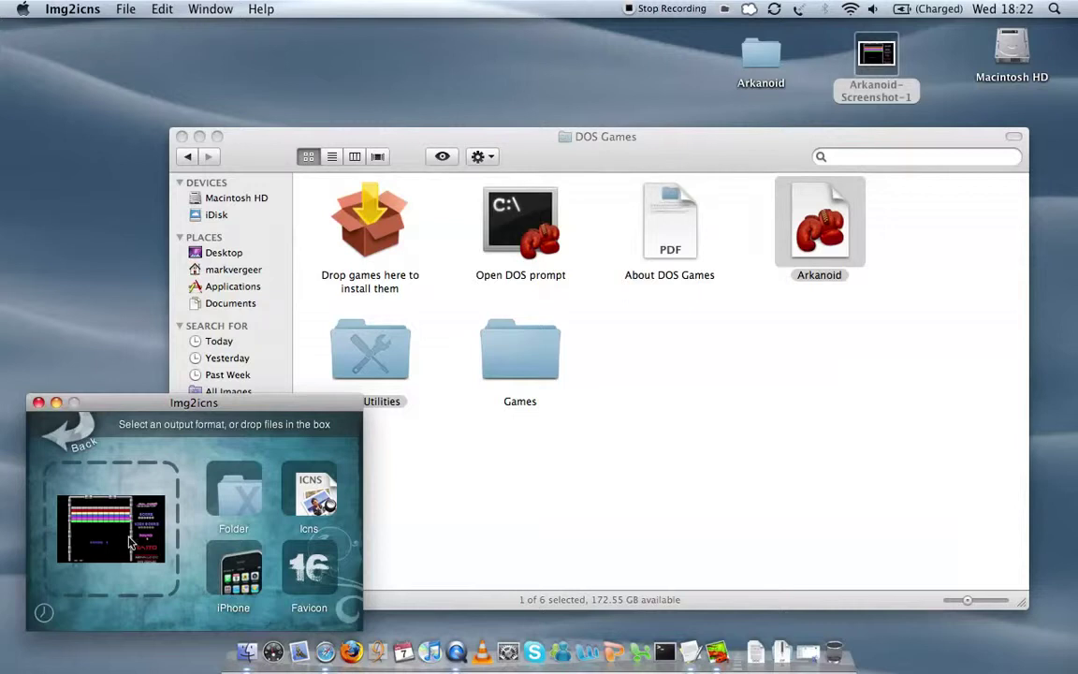
left_click(241, 492)
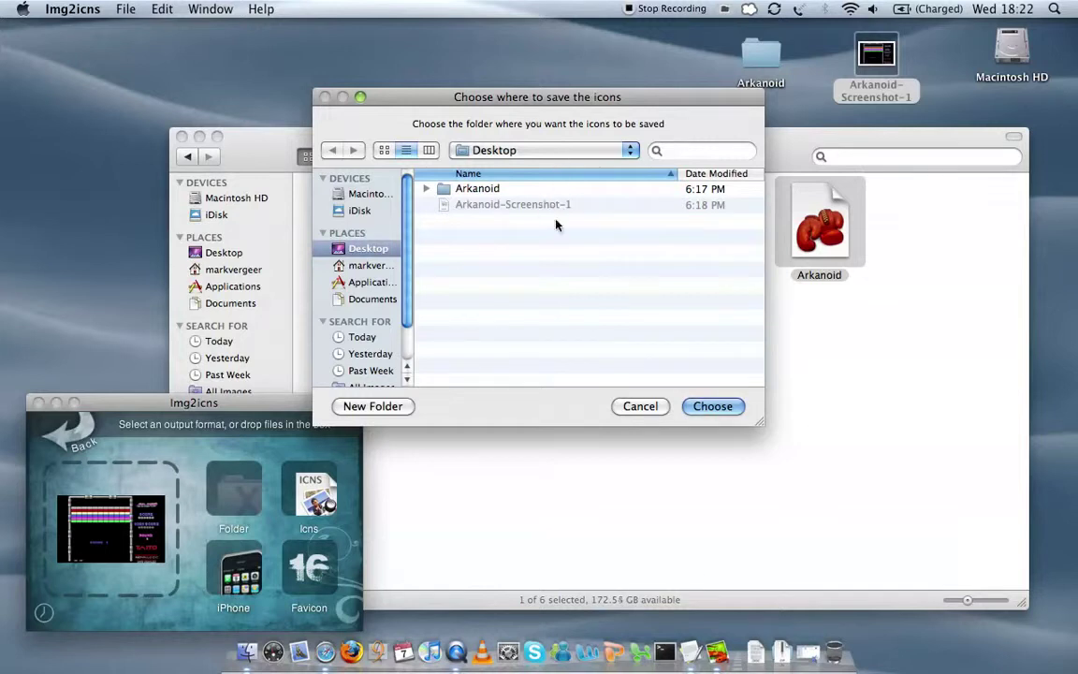
left_click(711, 408)
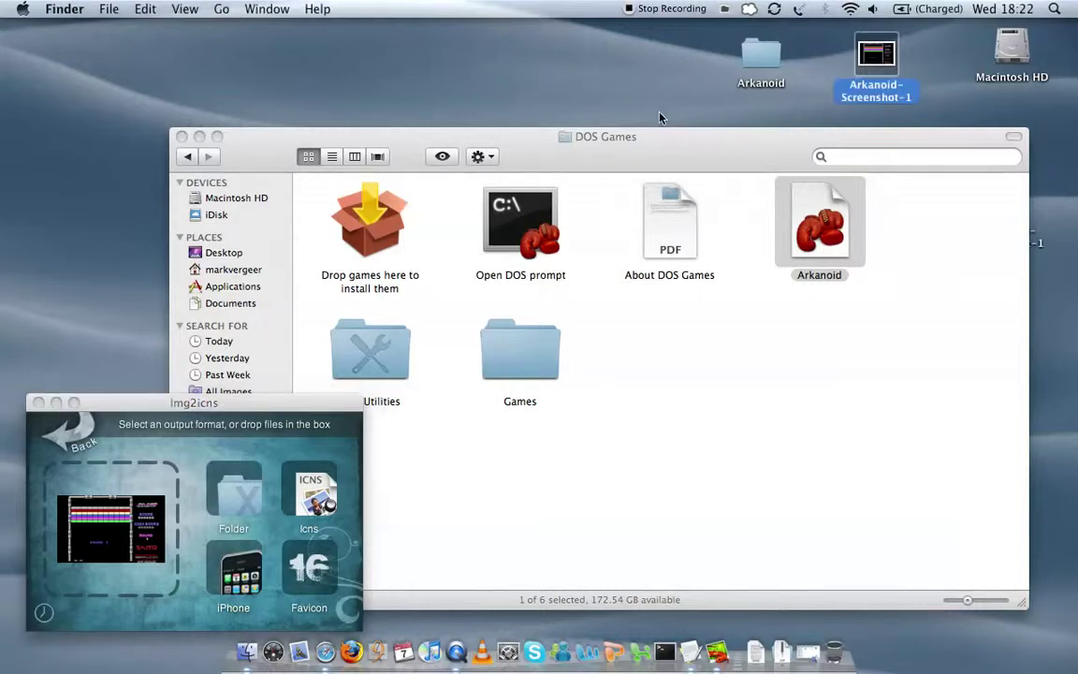
- Close the Img2icns window and move the DOS Games window clear of the new Arkanoid-Screenshot-1 folder on the desktop
left_click_drag(670, 137, 644, 120)
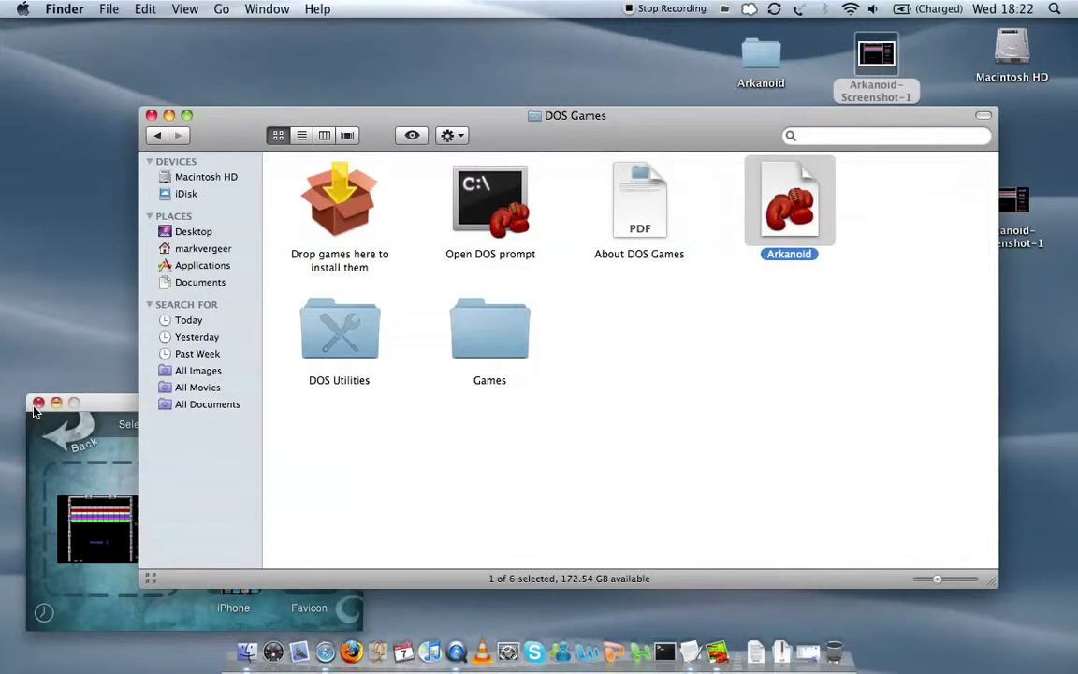
left_click(38, 403)
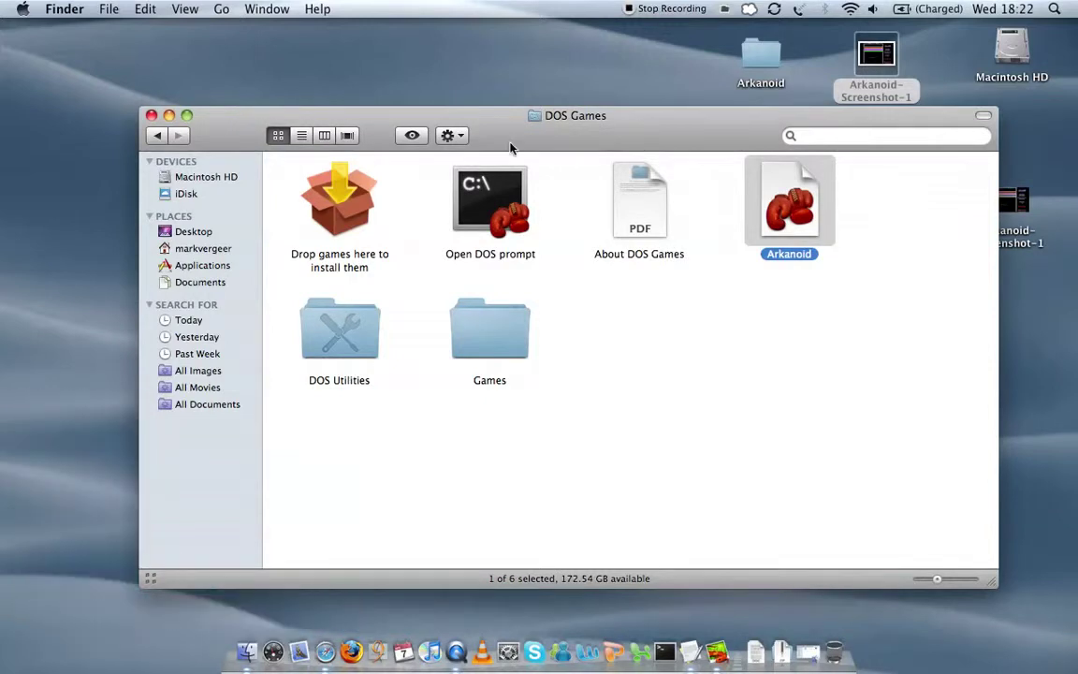
left_click_drag(512, 144, 484, 167)
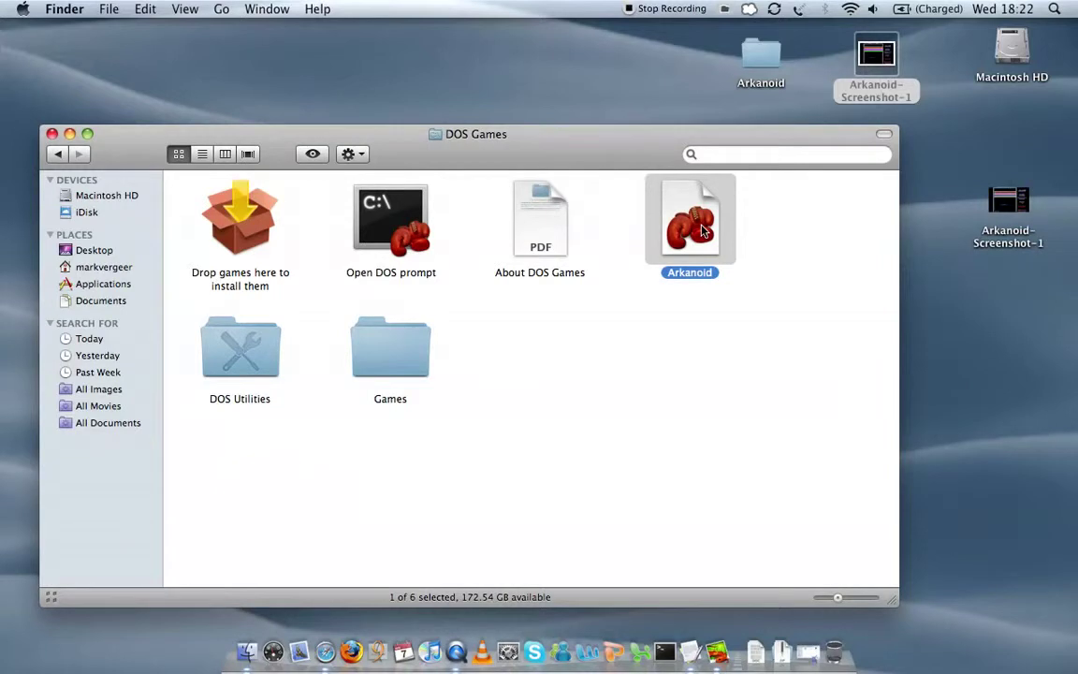
- Replace the Arkanoid gamebox's icon with the Arkanoid-Screenshot-1 folder's icon through their Info windows, then close both windows
key("super+i")
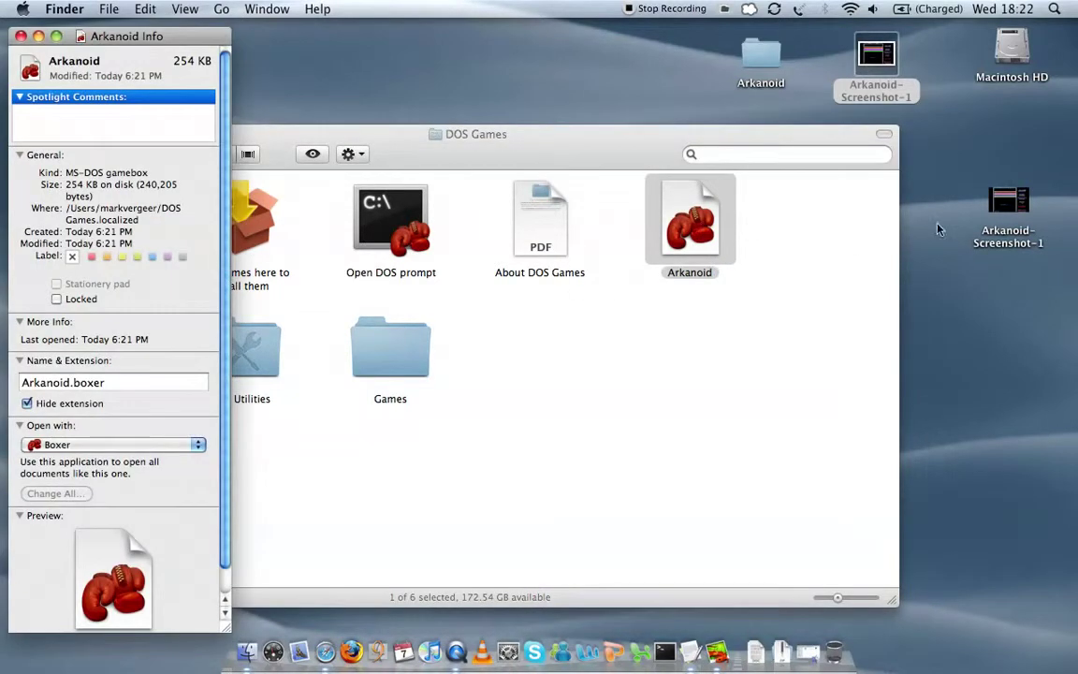
left_click(997, 206)
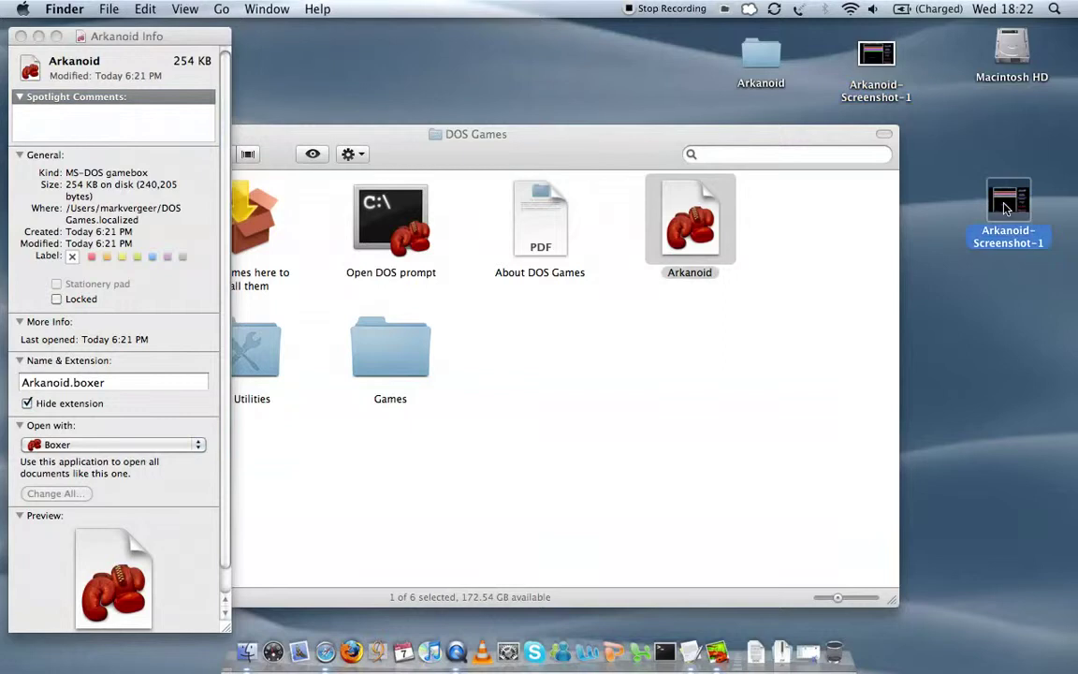
key("super+i")
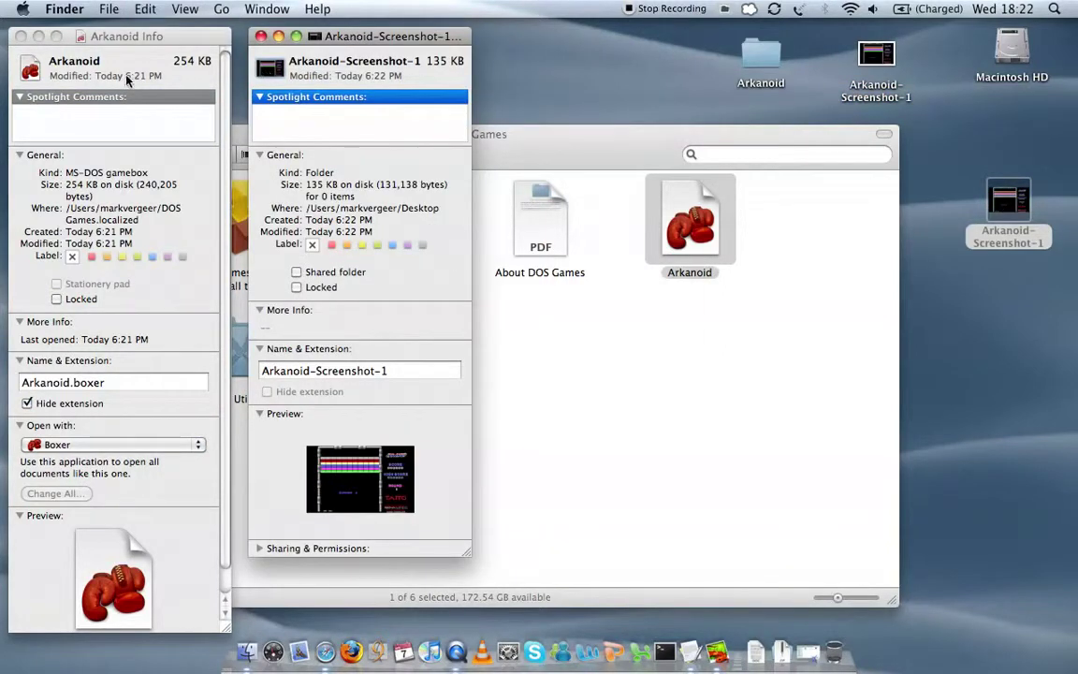
left_click(30, 71)
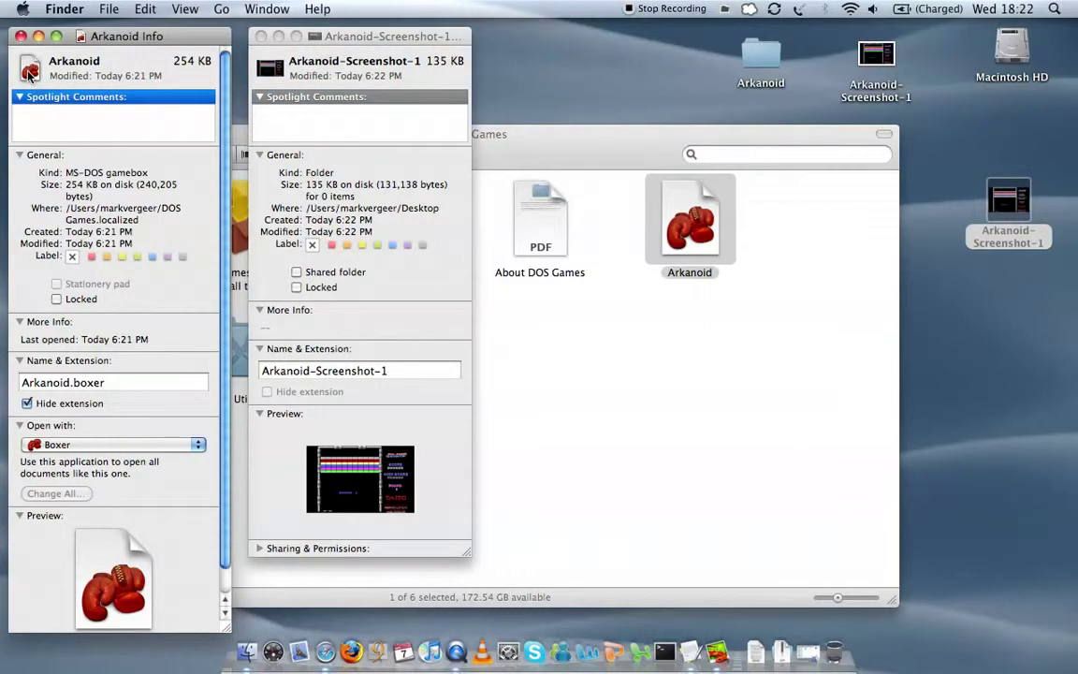
key("super+v")
left_click(20, 35)
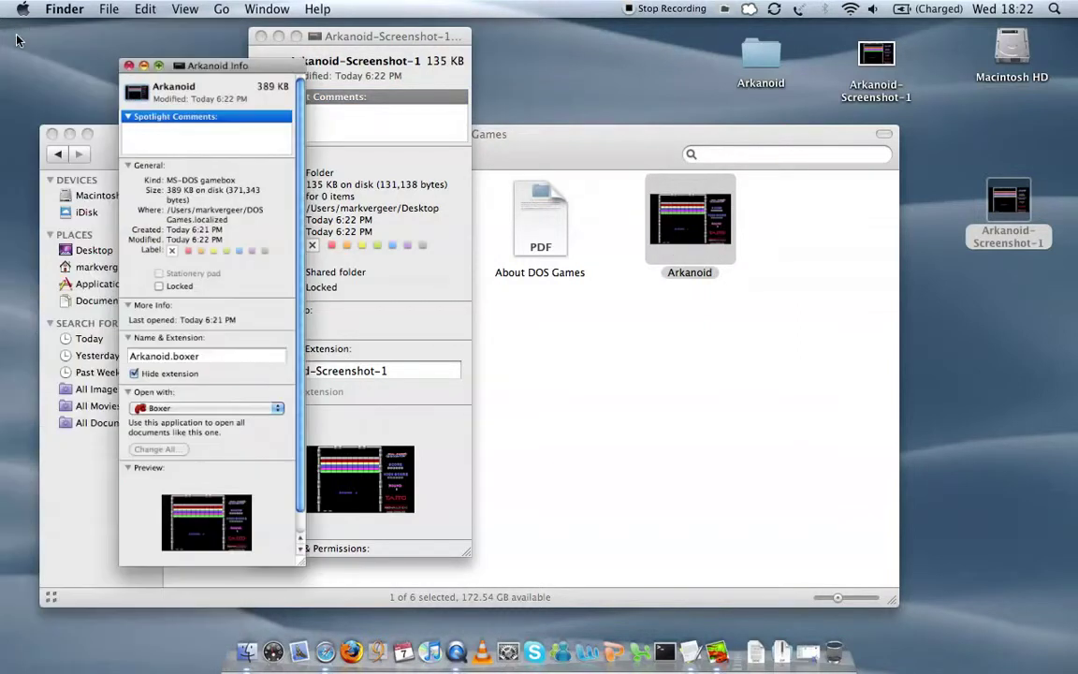
left_click(261, 35)
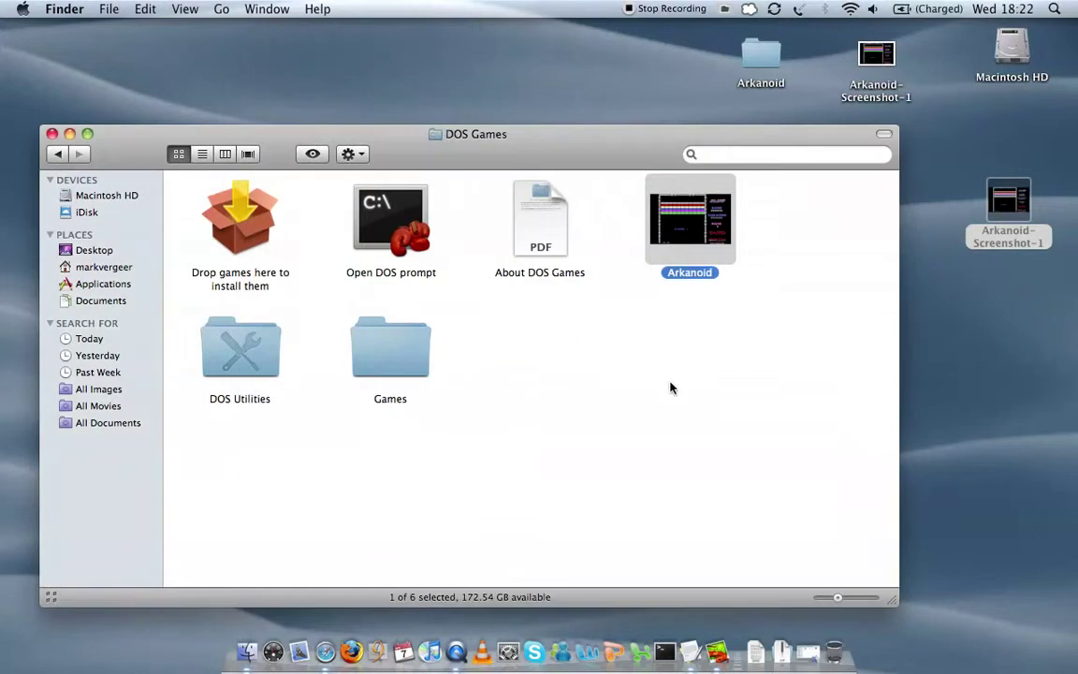
- Launch the Arkanoid gamebox, go past its input device selection to check that the game runs, and close DOSBox
left_click(723, 403)
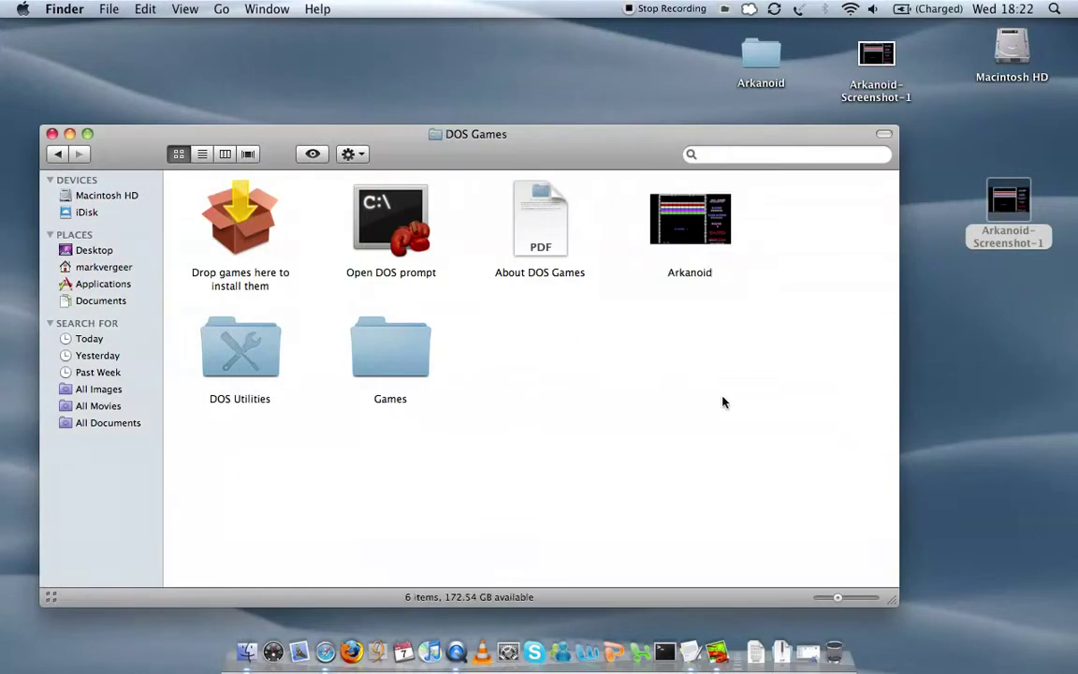
left_click(711, 242)
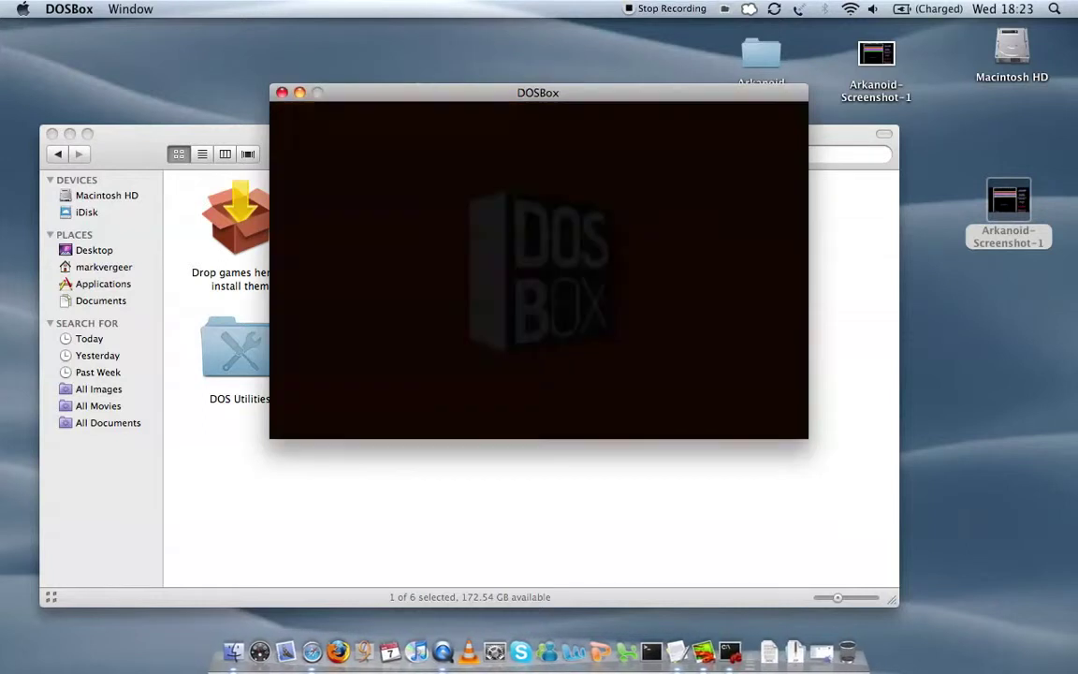
key("Return")
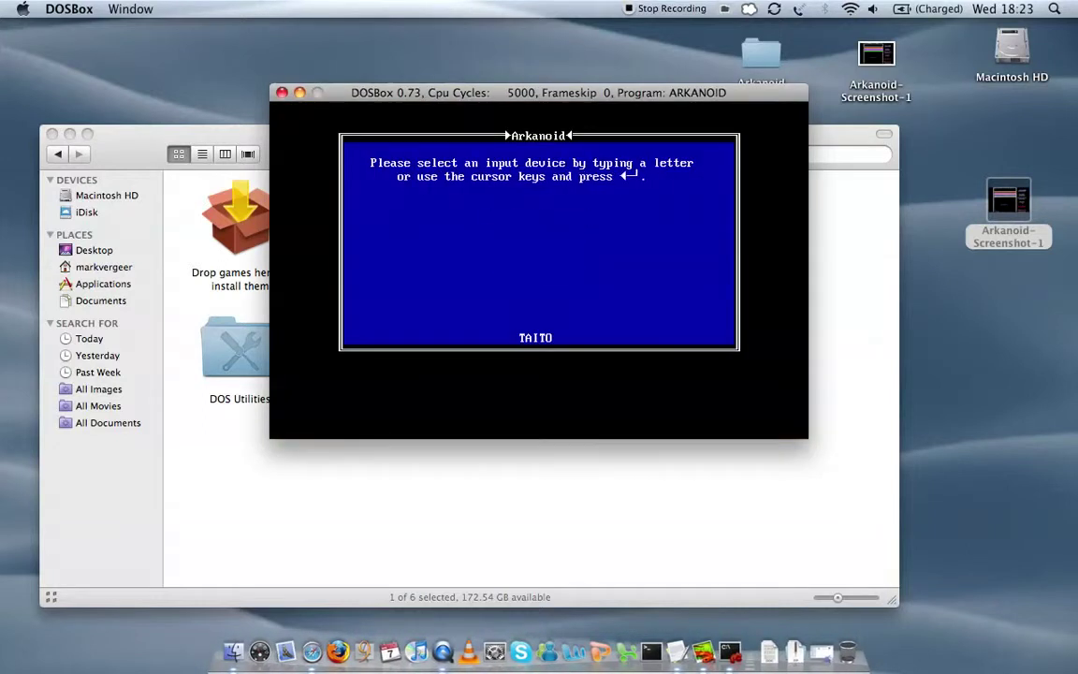
key("Return")
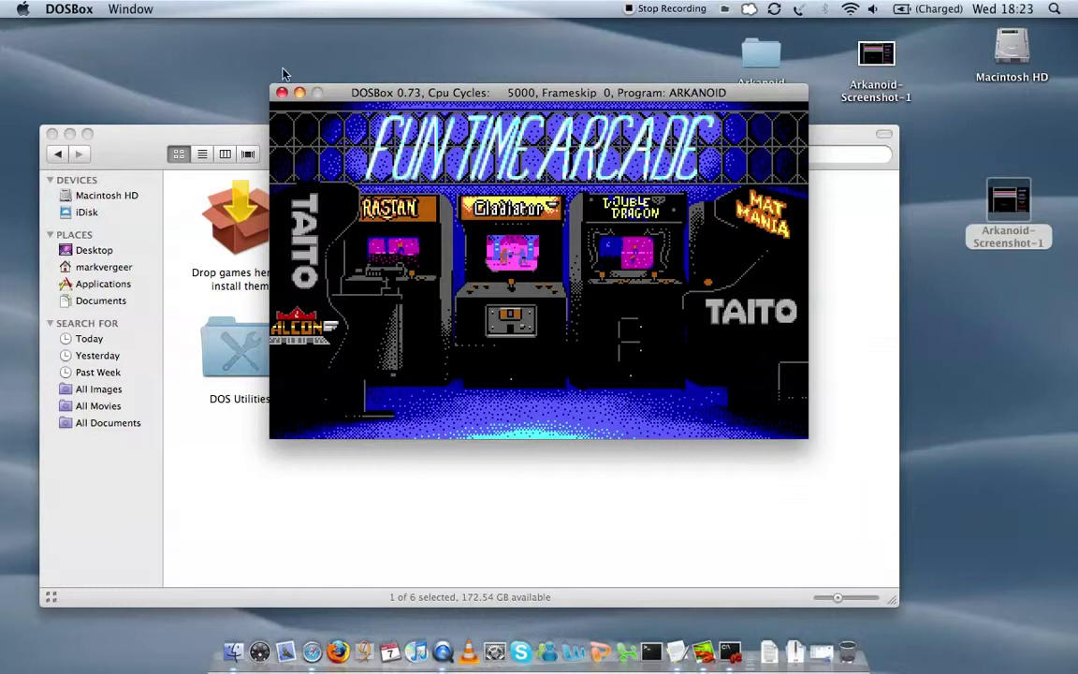
left_click(281, 93)
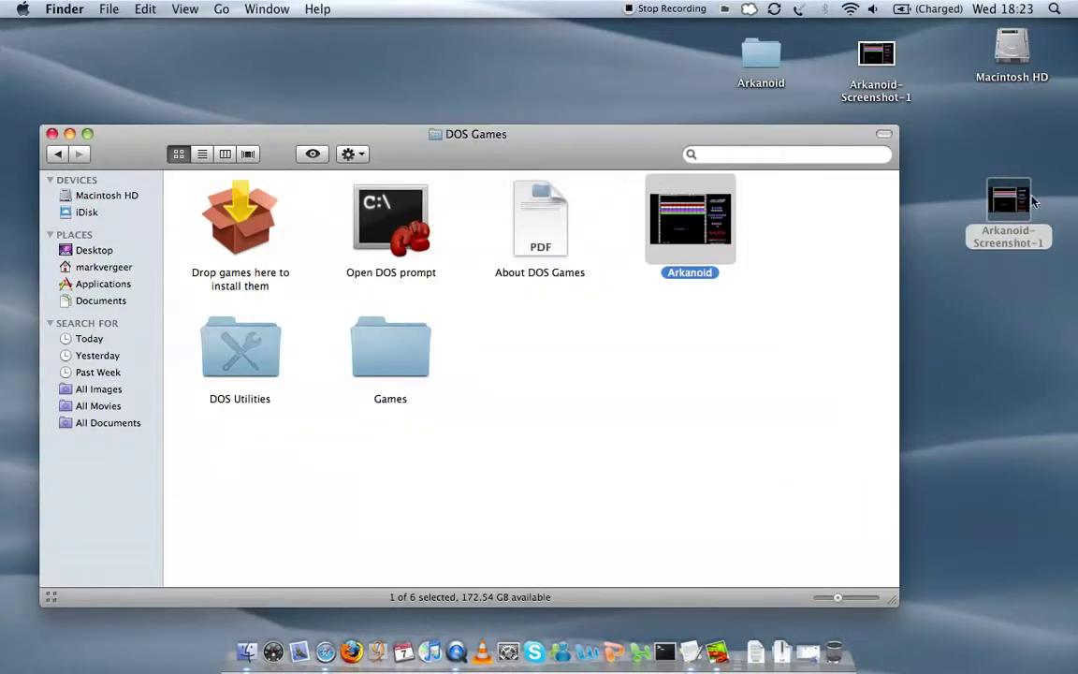
- Group the Arkanoid folder and both Arkanoid-Screenshot-1 items on the desktop, and move all three to the Trash
left_click_drag(768, 63, 1016, 329)
left_click_drag(889, 58, 1028, 412)
left_click_drag(957, 166, 1059, 450)
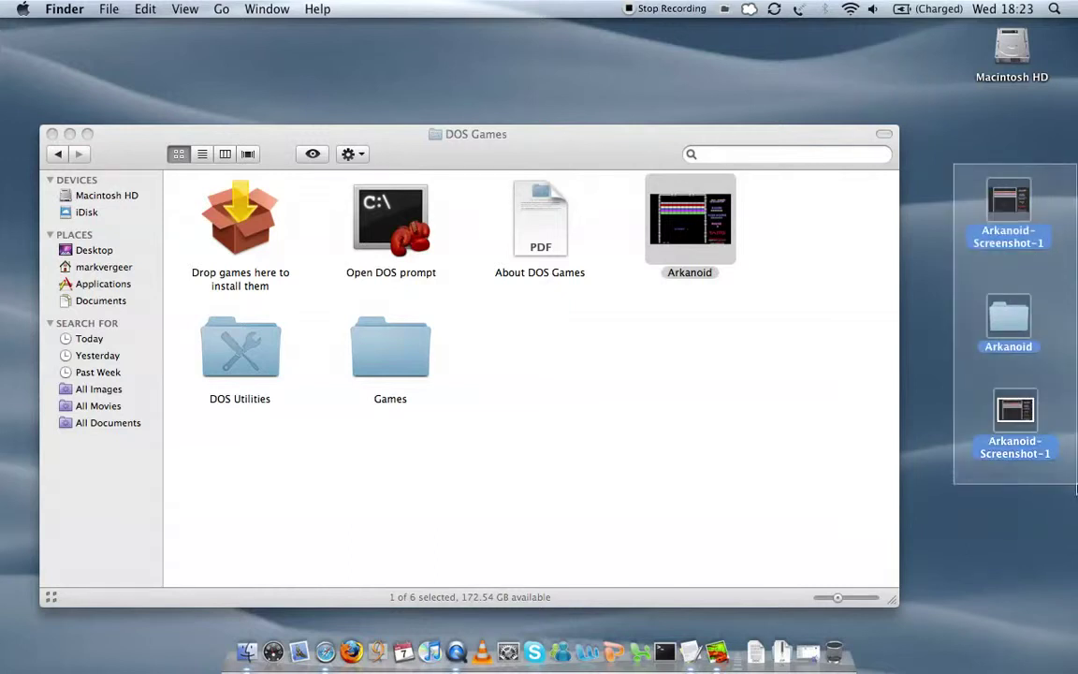
right_click(1024, 212)
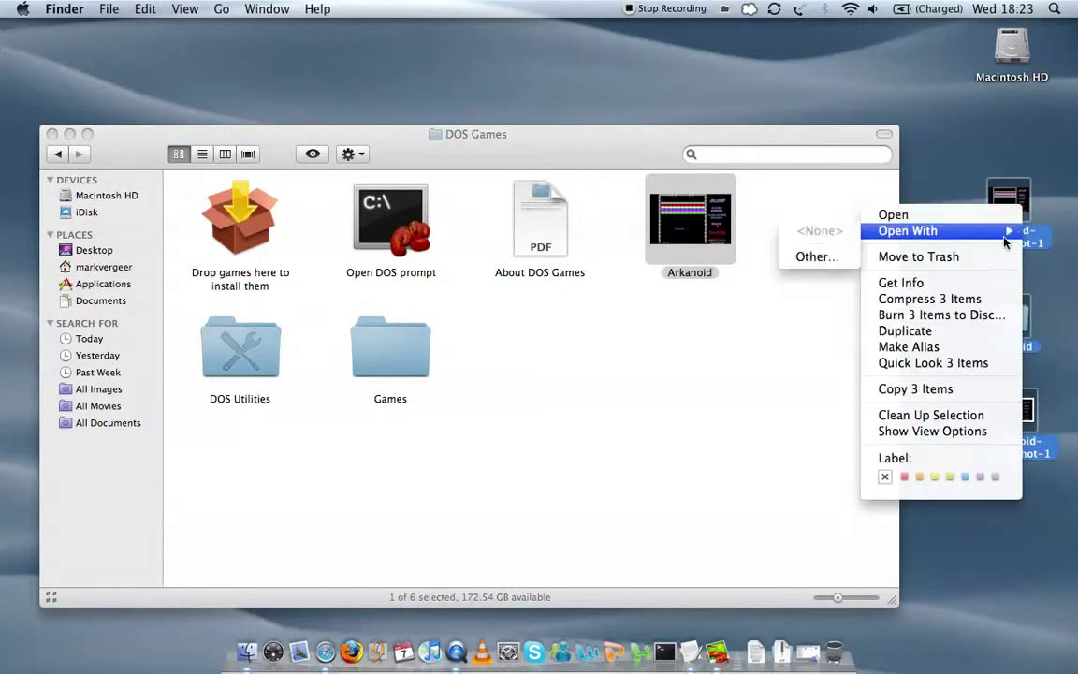
key("Escape")
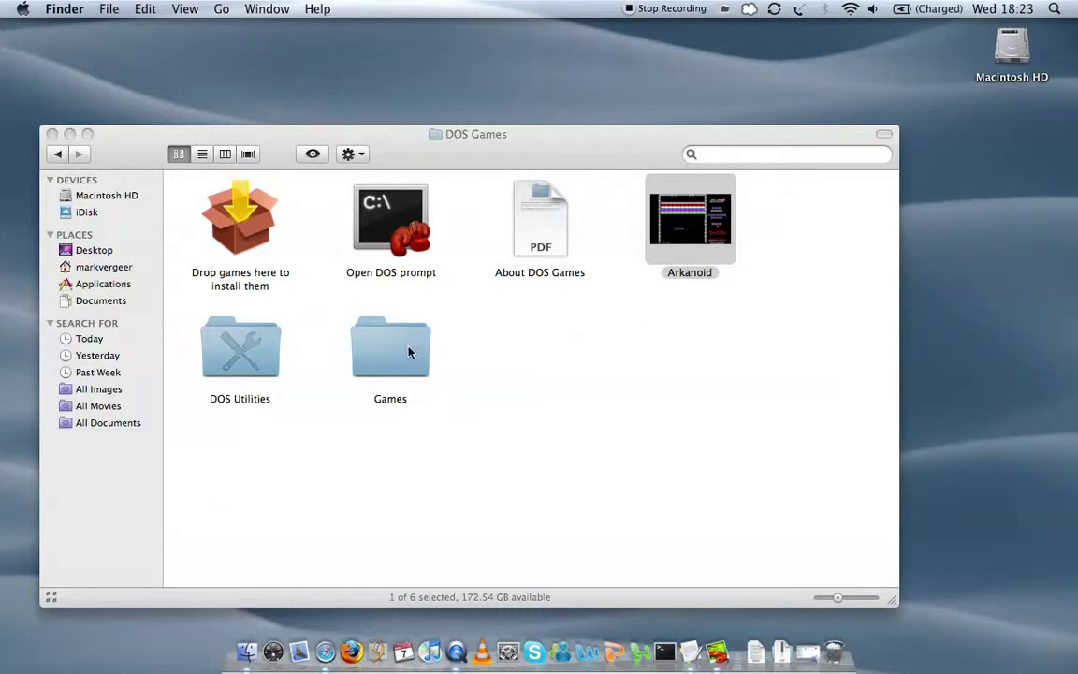
- Open the Games folder, enlarge its Cover Flow area and browse the game covers from Abuse to DOOM The Ultimate Edition
double_click(398, 355)
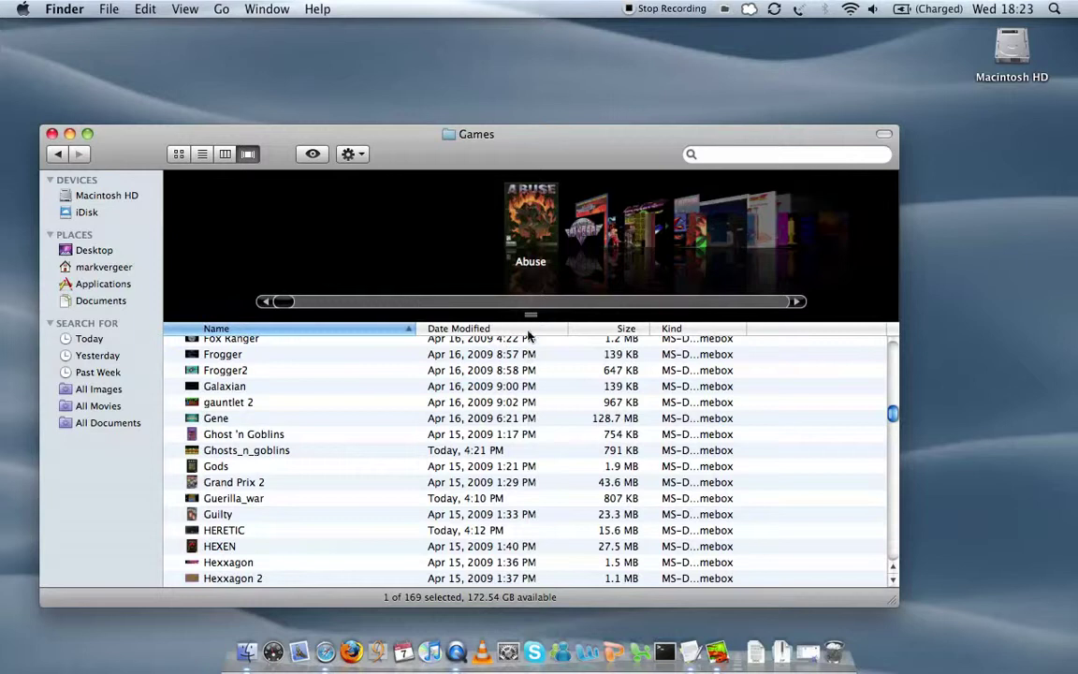
left_click_drag(529, 316, 531, 473)
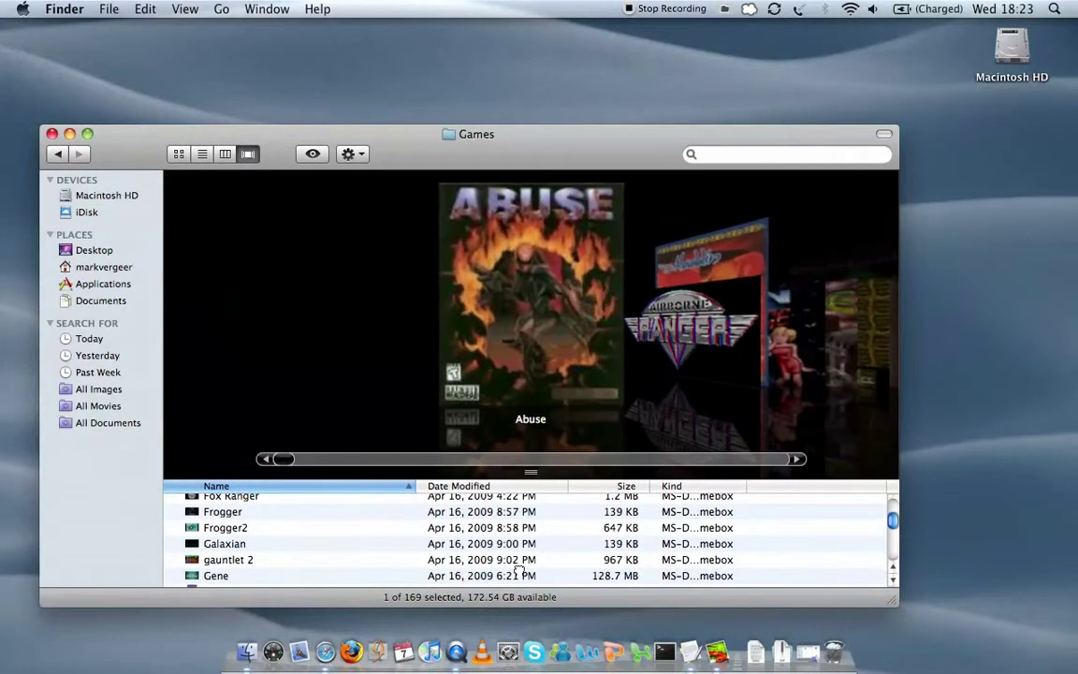
key("Down")
key("Down")
key("Down")
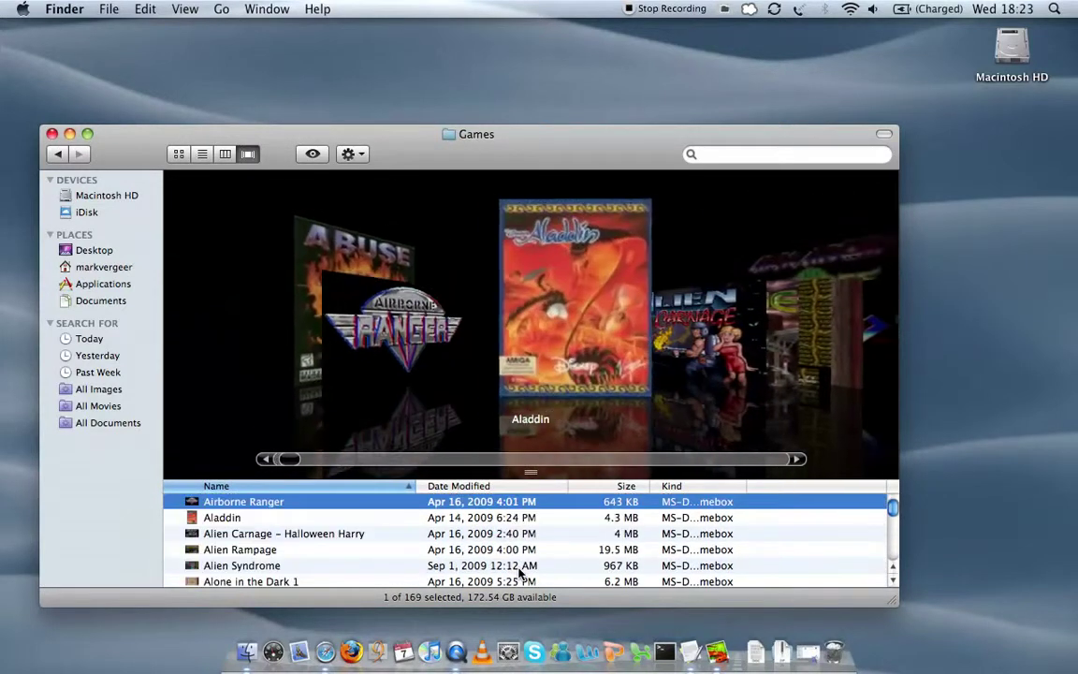
key("Down")
key("Down")
key("Down")
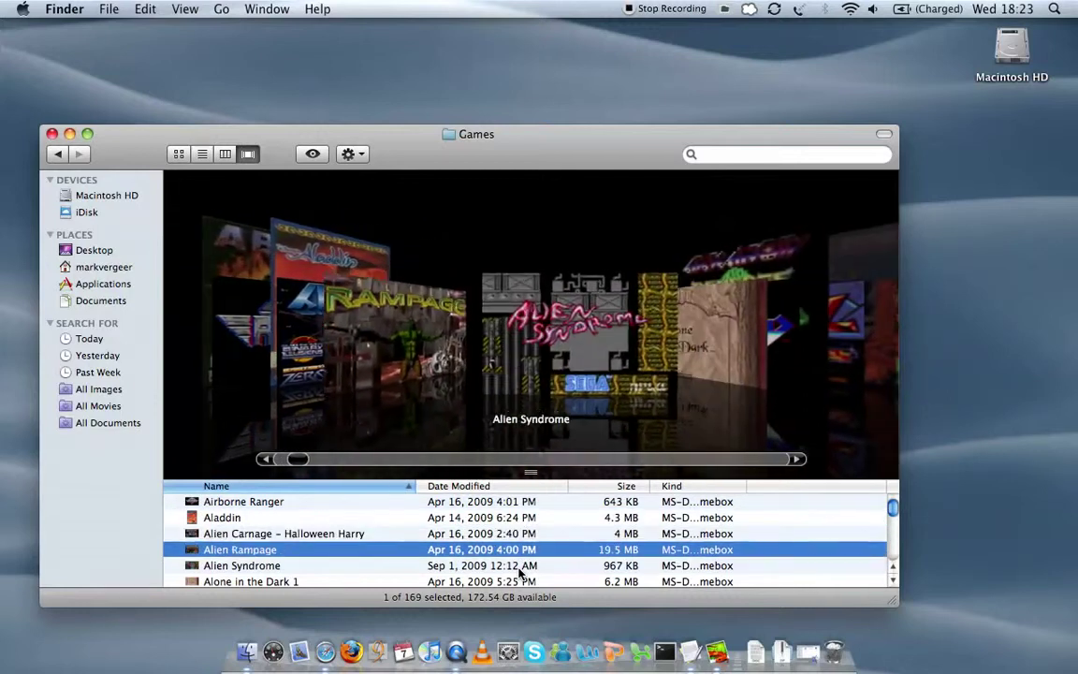
key("Down")
key("Down")
key("Down")
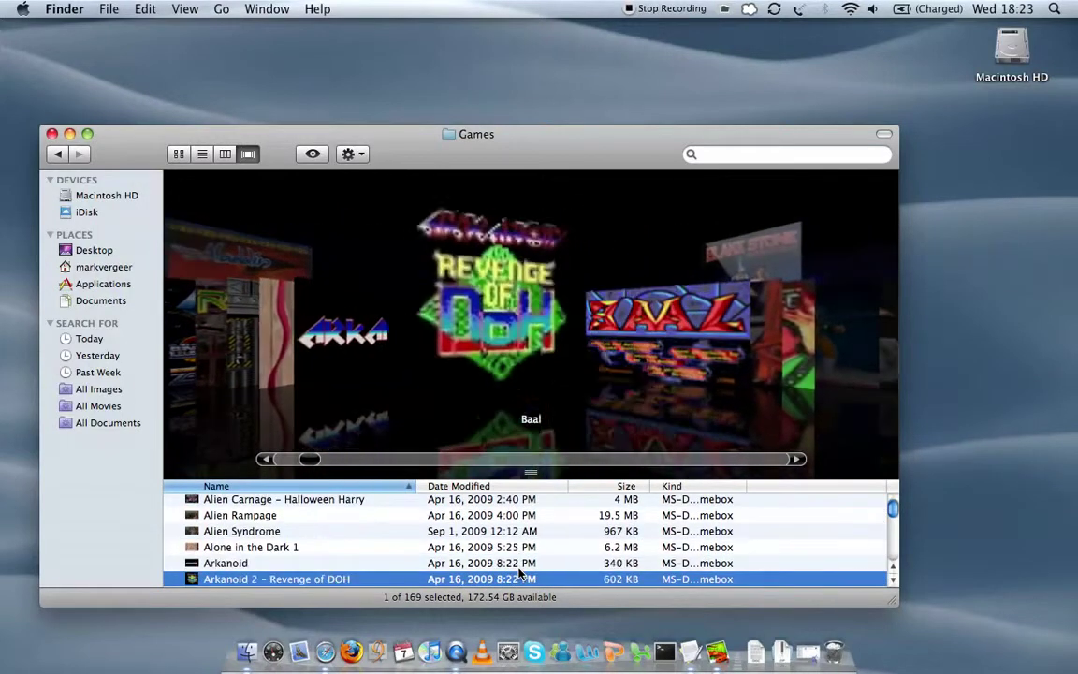
key("Down")
key("Down")
key("Down")
key("Down")
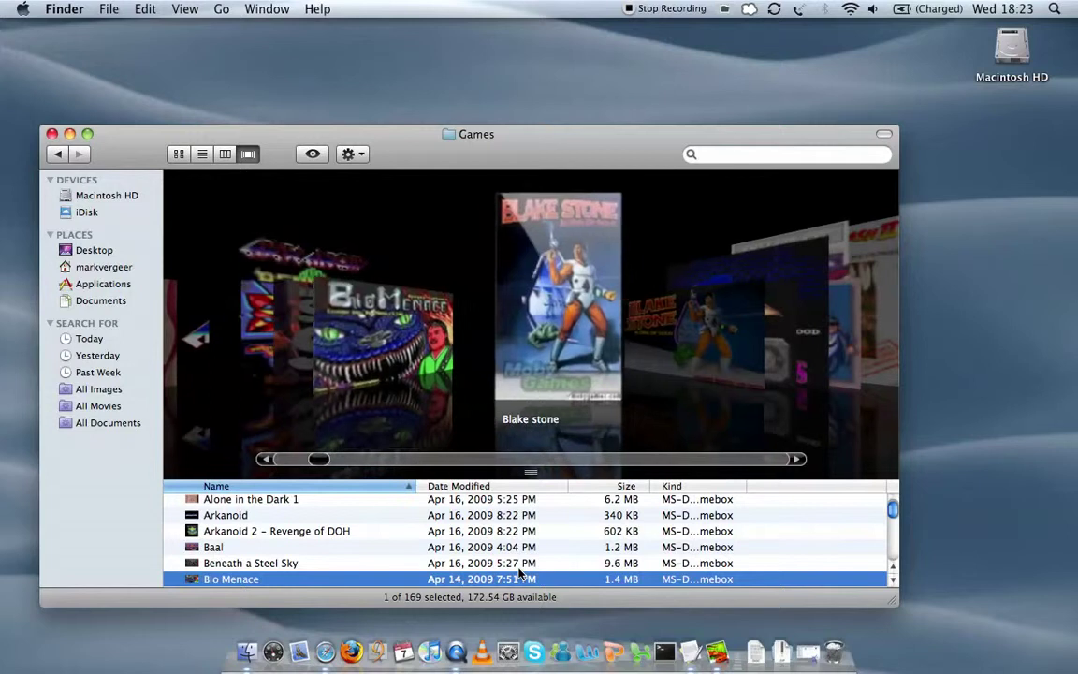
key("Down")
key("Down")
key("Down")
key("Down")
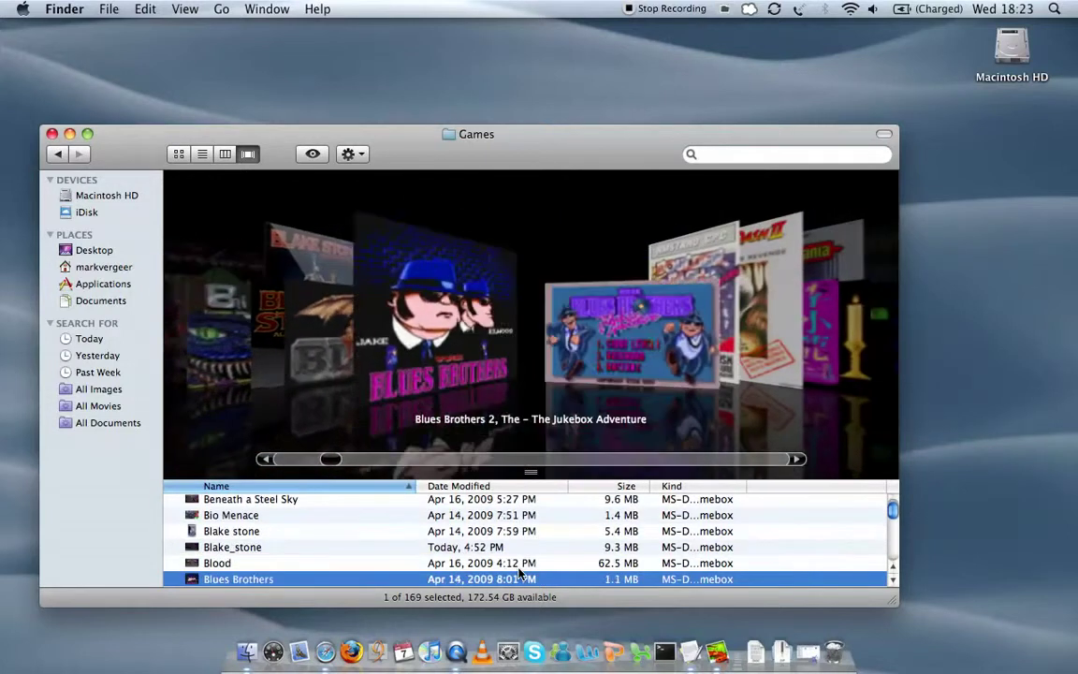
key("Down")
key("Down")
key("Down")
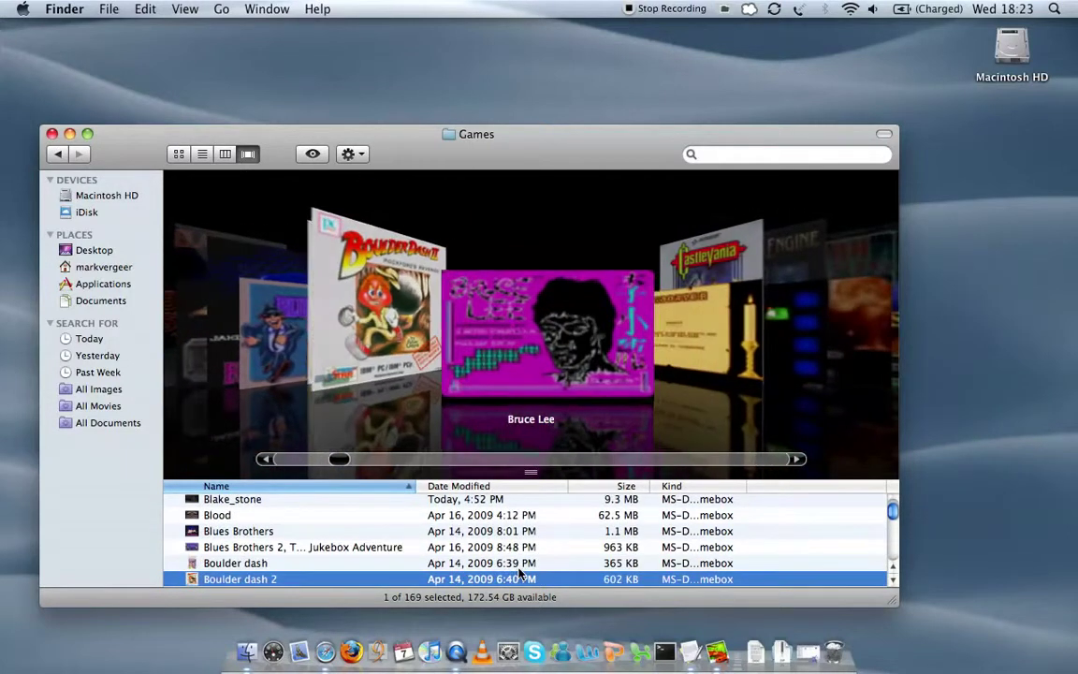
key("Down")
key("Down")
key("Down")
key("Down")
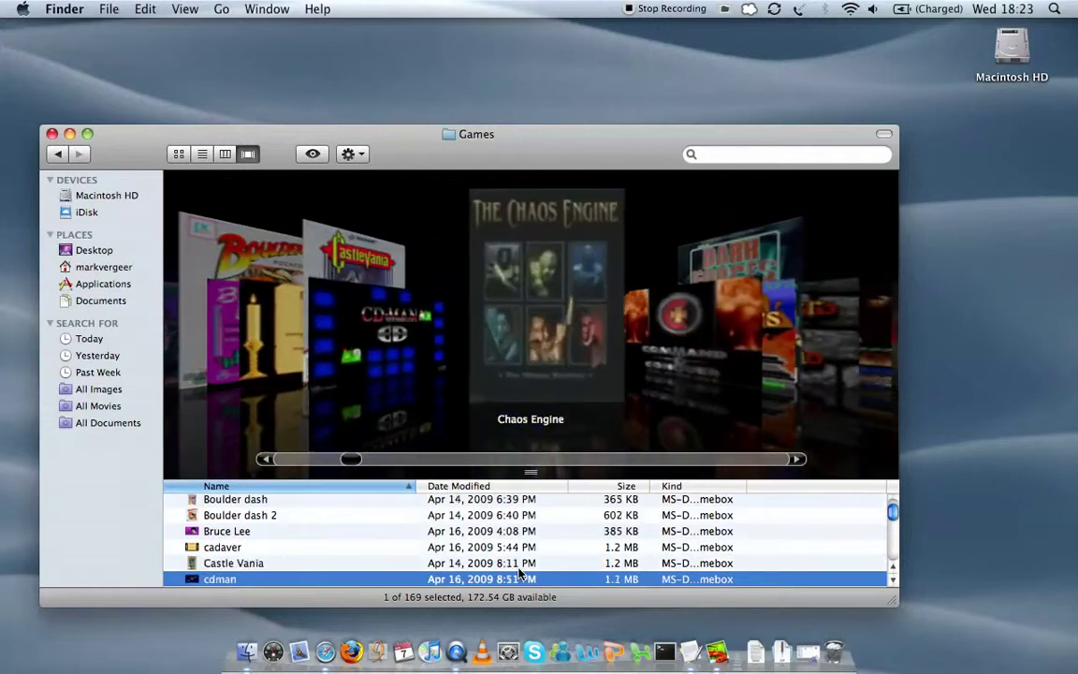
key("Down")
key("Down")
key("Down")
key("Down")
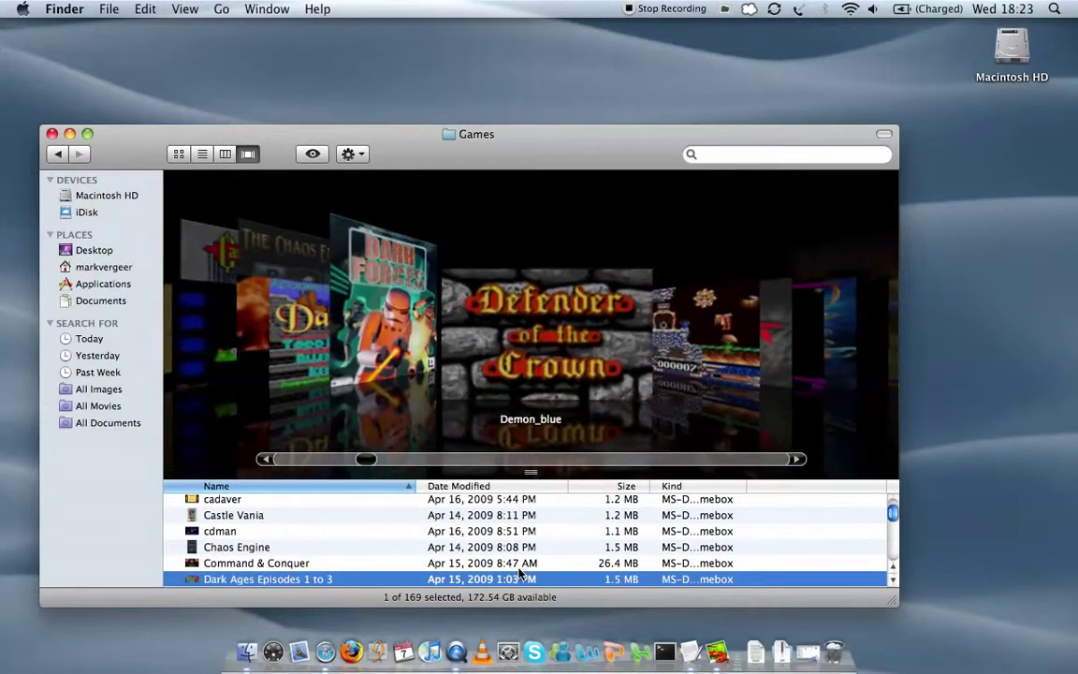
key("Down")
key("Down")
key("Down")
key("Down")
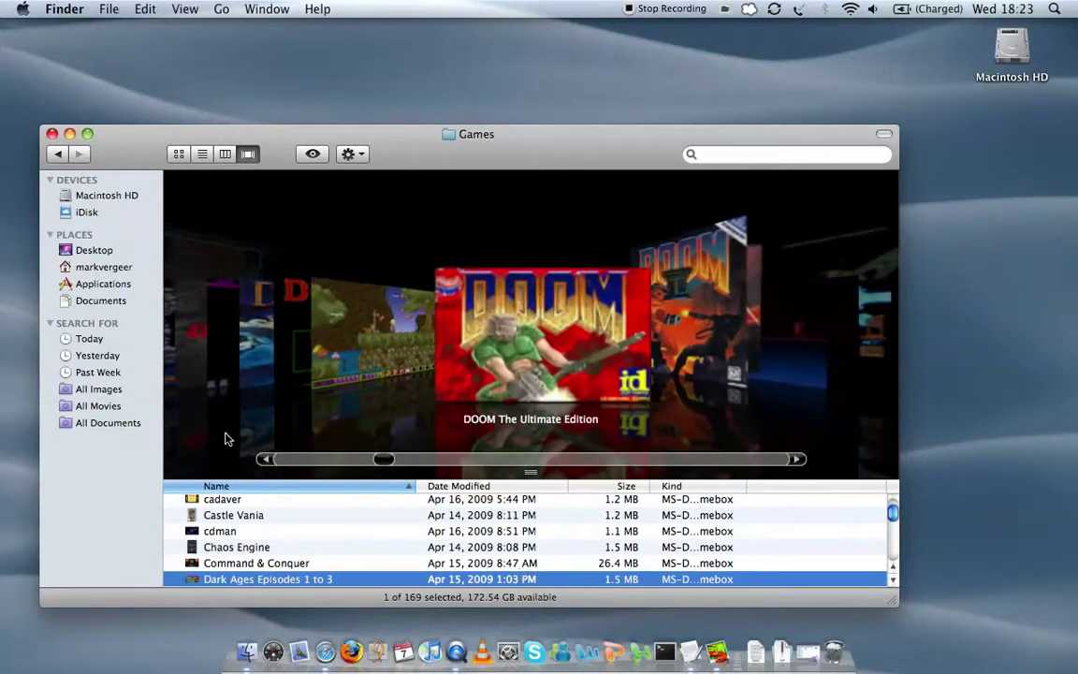
- Show the Games folder as icons in a raised, enlarged window and go to the end of the collection
left_click(179, 154)
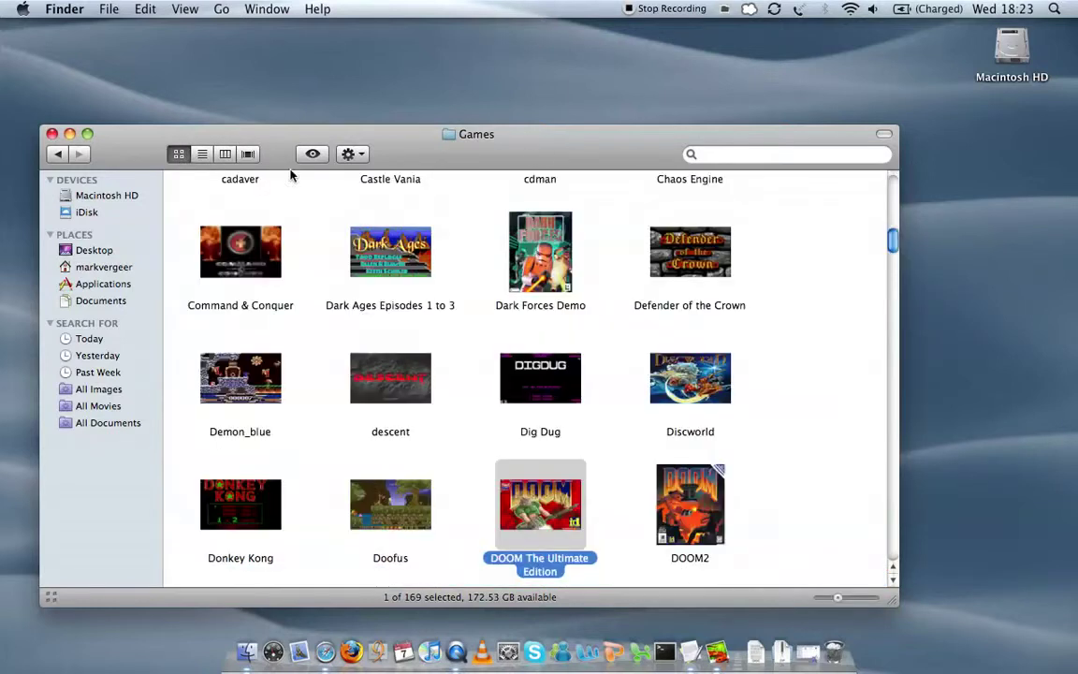
left_click_drag(549, 155, 556, 74)
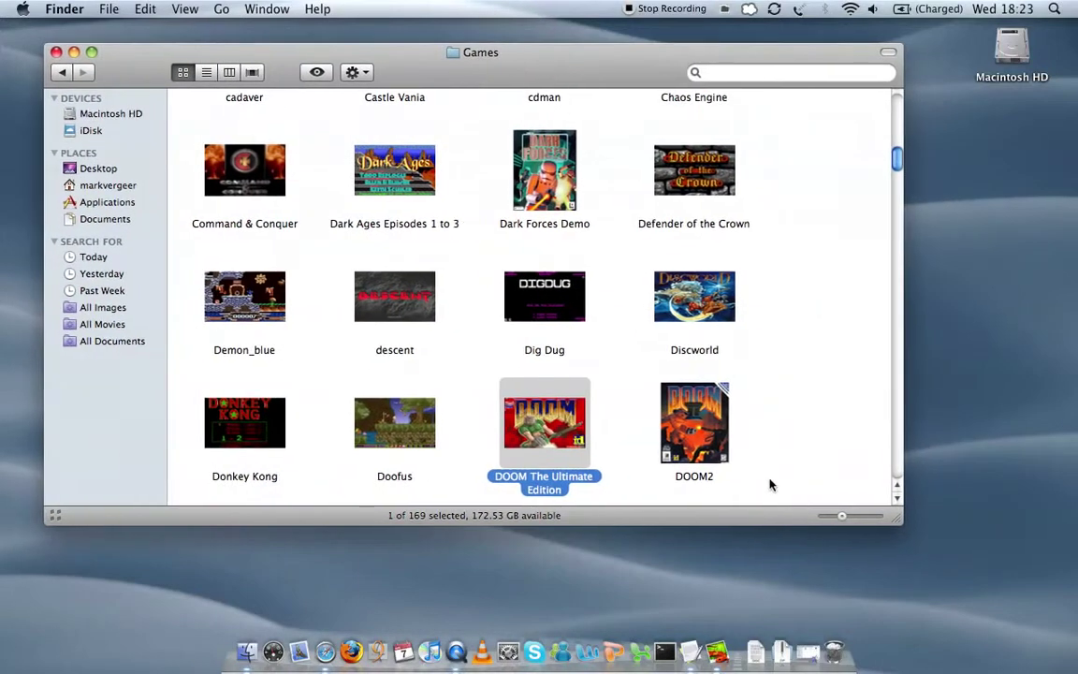
left_click_drag(897, 527, 1002, 611)
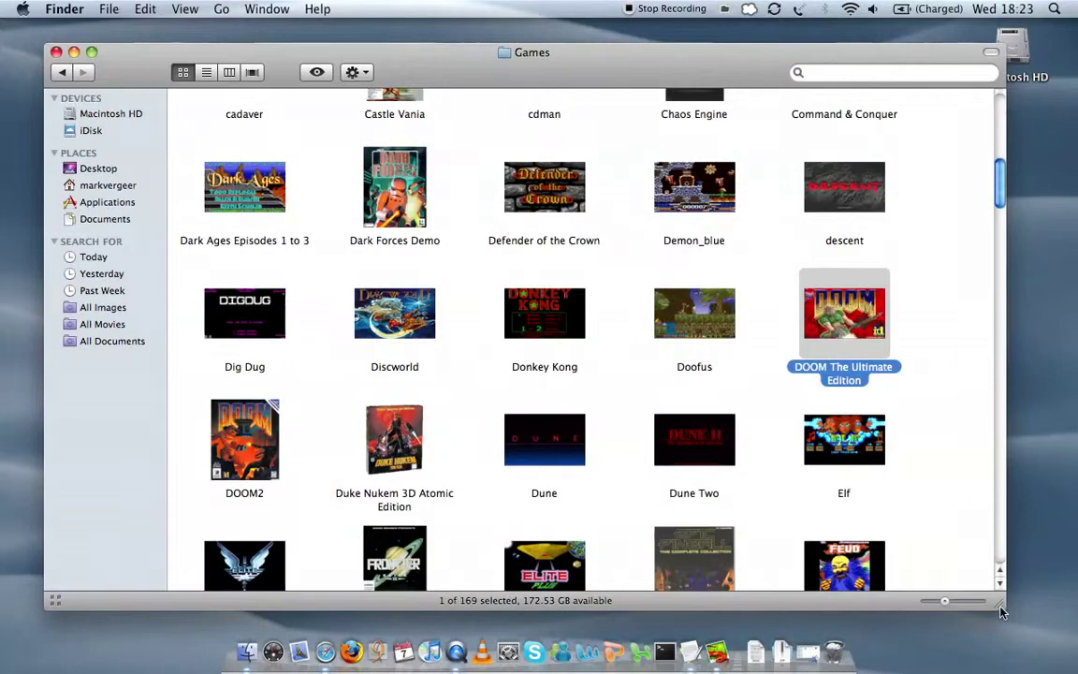
left_click_drag(1002, 174, 1000, 551)
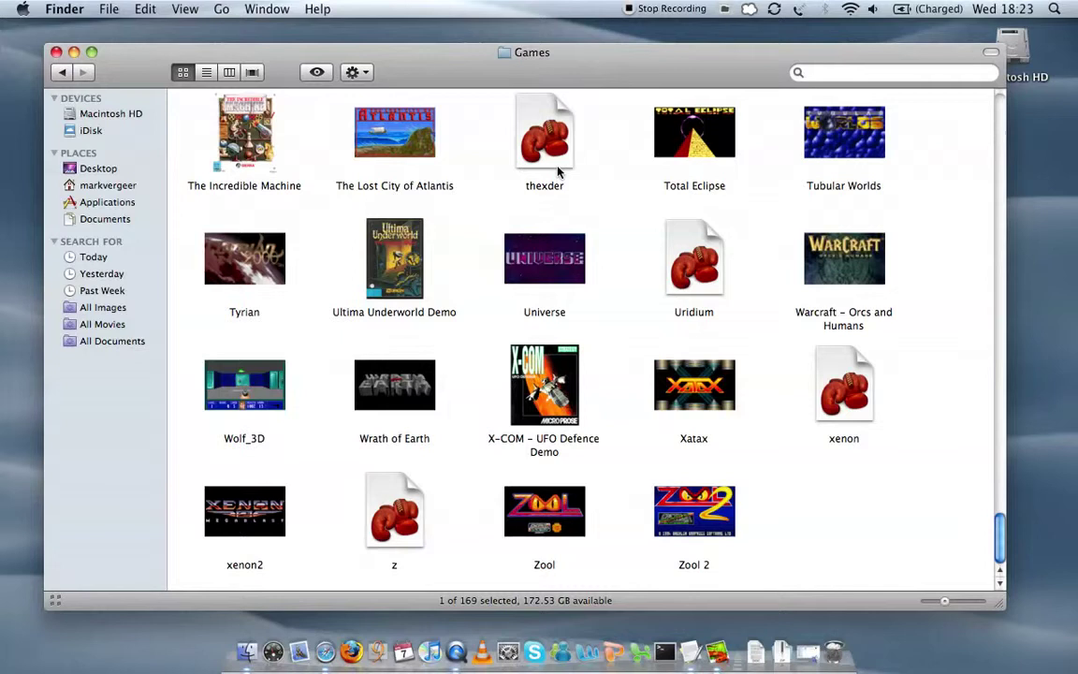
- Launch the Zool gamebox, adjust the sound volume during its intro and close the game
double_click(569, 533)
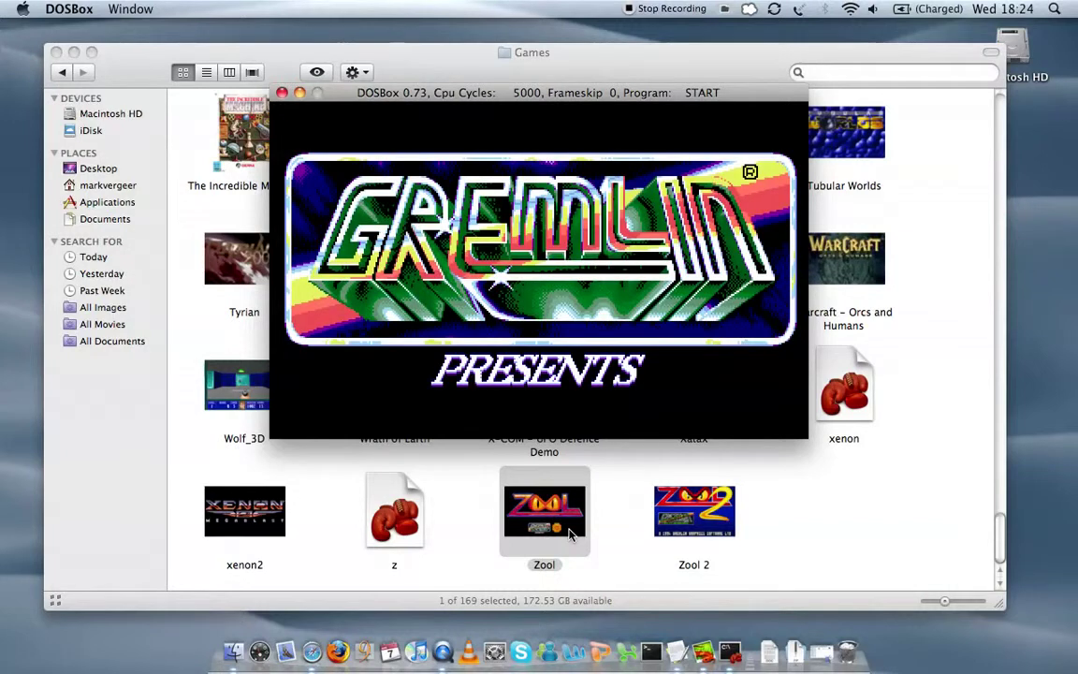
key("XF86AudioRaiseVolume")
key("XF86AudioRaiseVolume")
key("XF86AudioRaiseVolume")
key("XF86AudioLowerVolume")
key("XF86AudioLowerVolume")
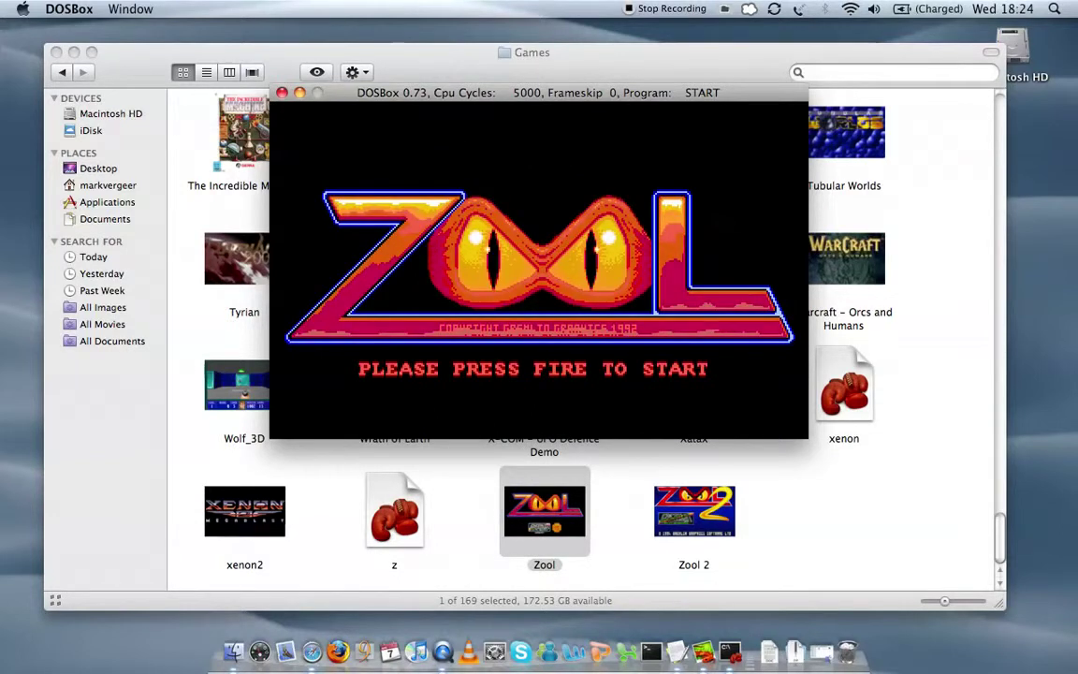
left_click(282, 92)
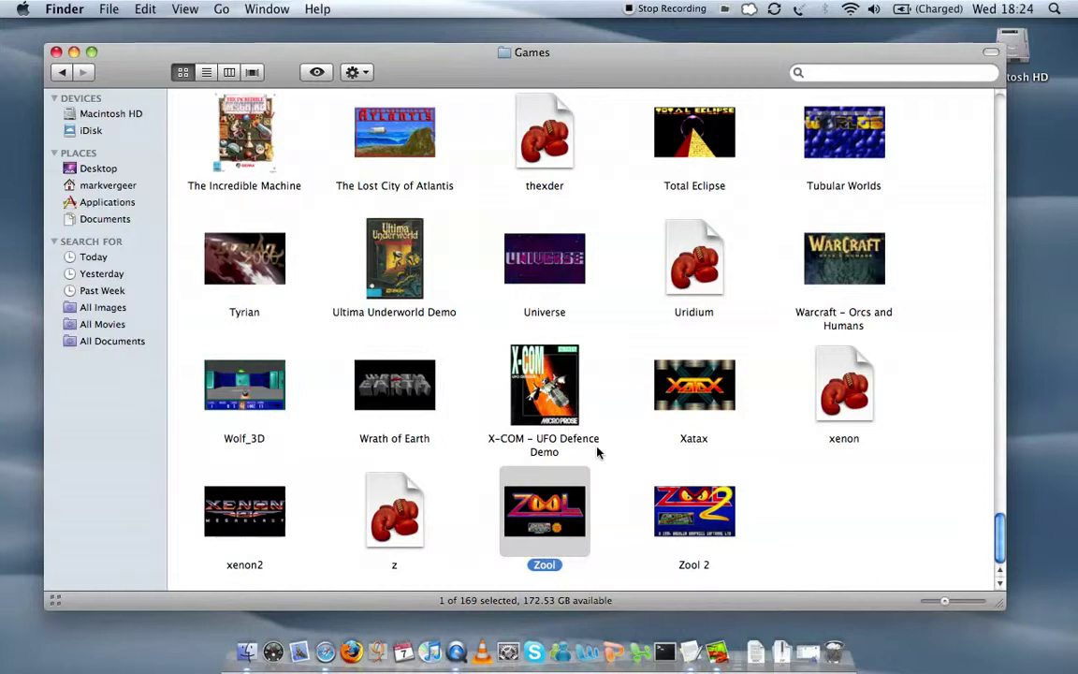
- Launch the xenon2 gamebox and start a game for player 1
double_click(244, 510)
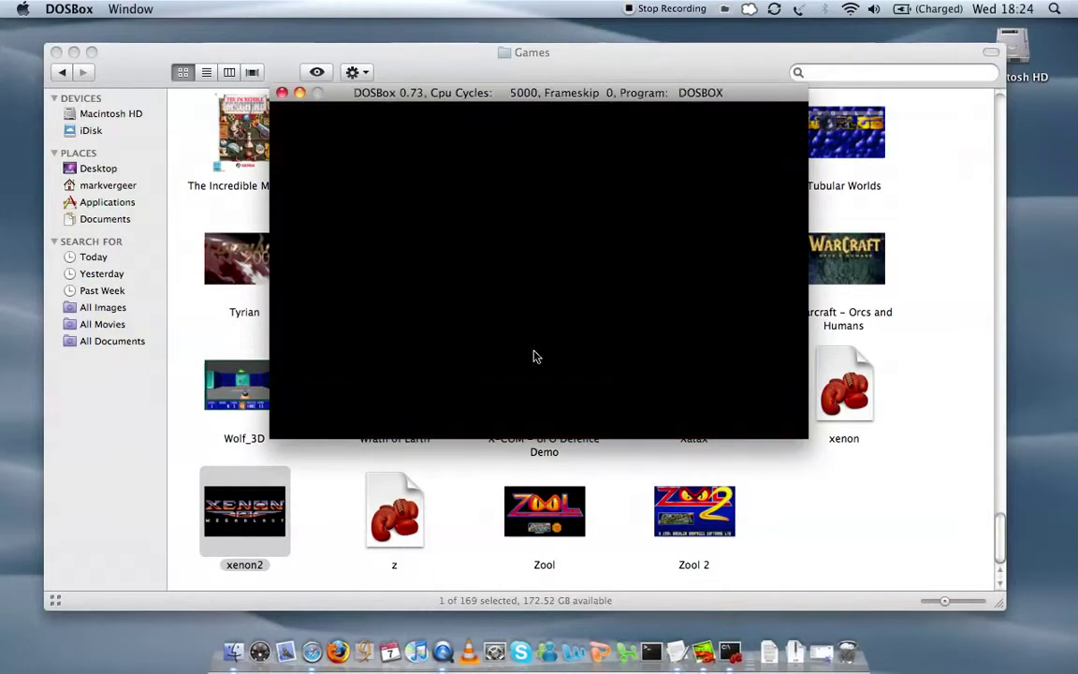
key("Return")
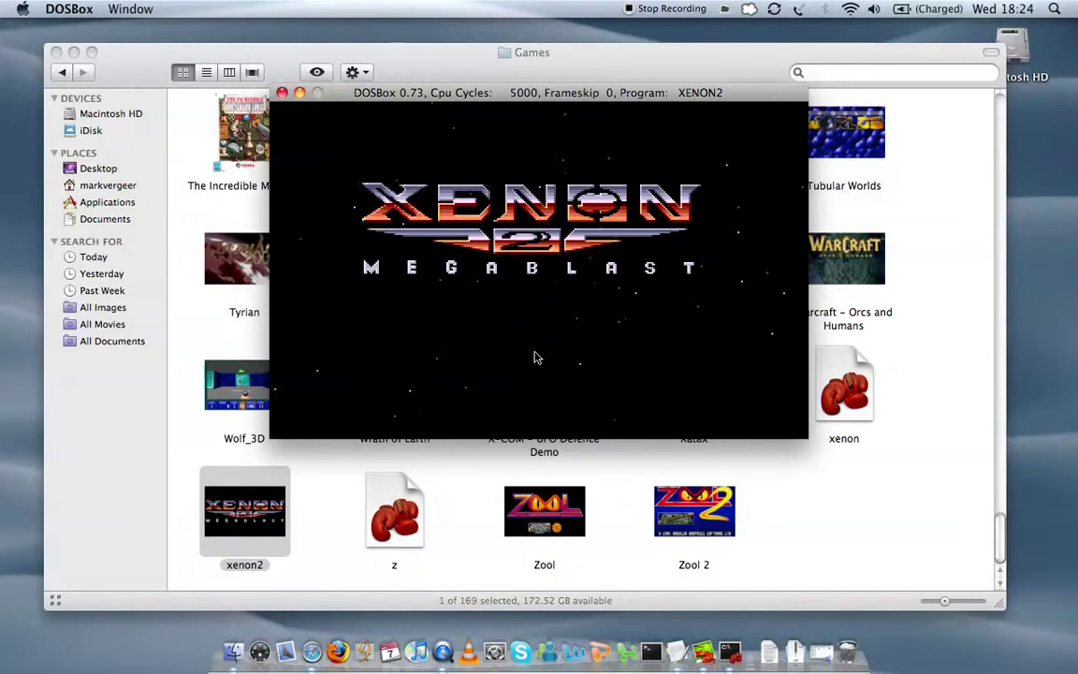
key("Return")
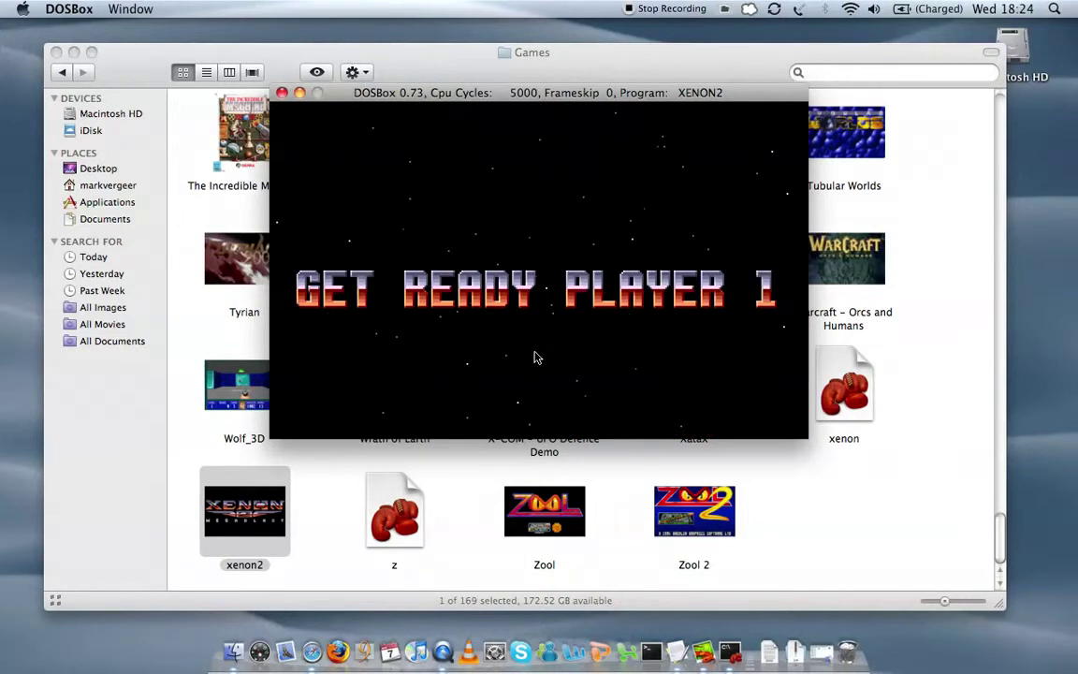
- Steer the ship around the enemies while firing in the Xenon 2 level, and close the game
key("space")
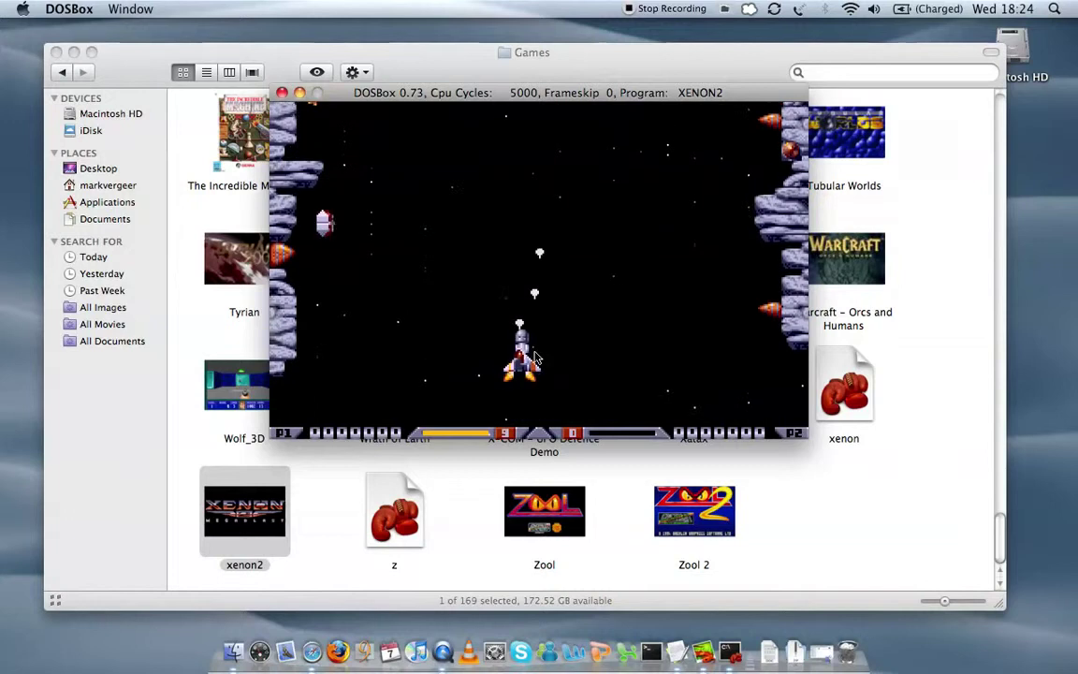
key("Left")
key("Up")
key("Right")
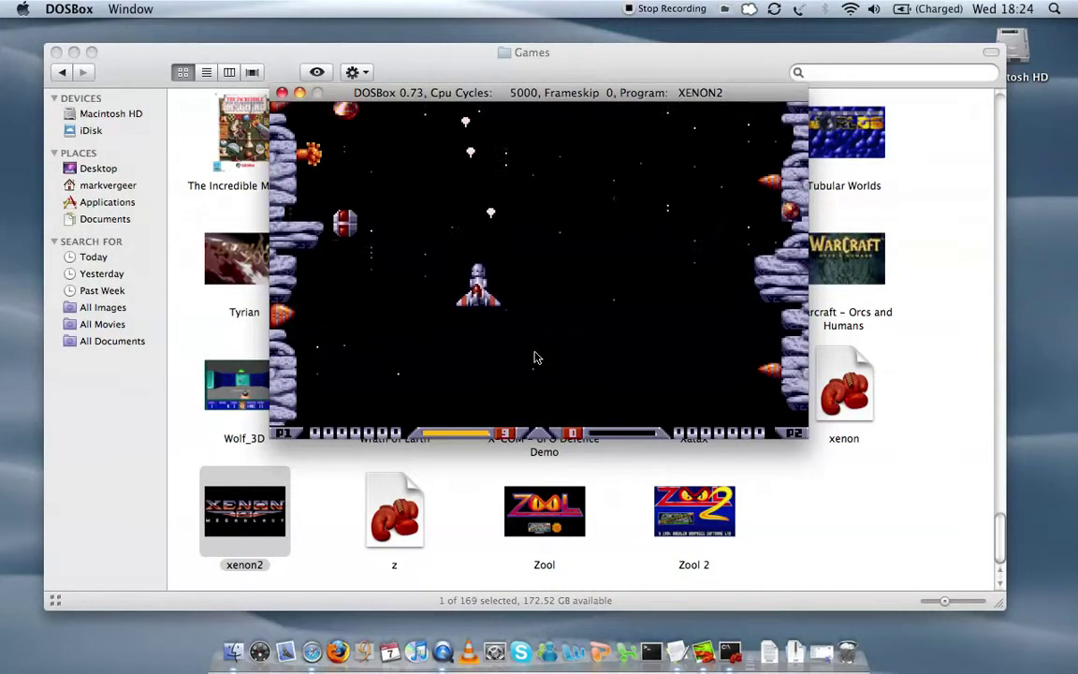
key("Left")
key("Down")
key("Right")
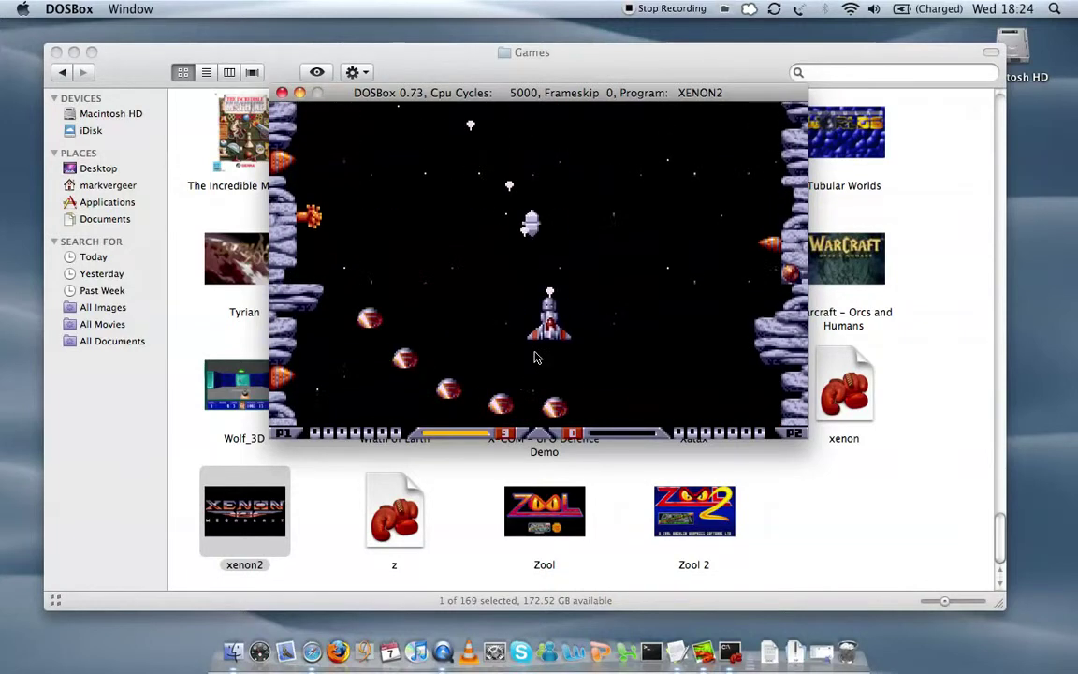
key("Right")
key("Left")
key("Right")
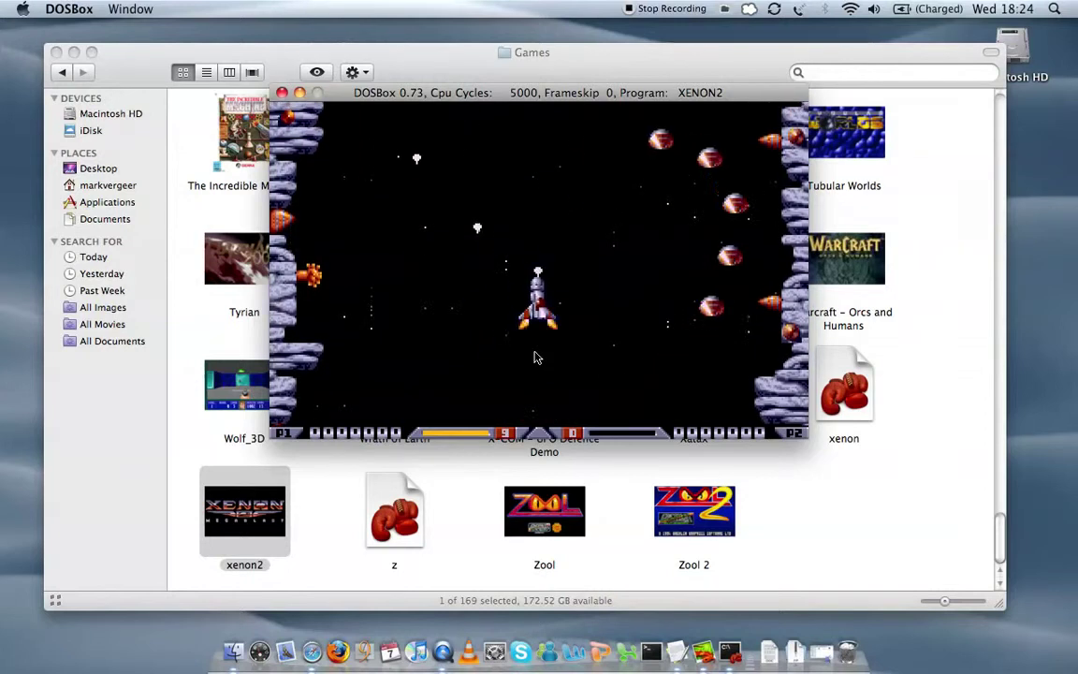
key("Down")
key("Left")
key("Right")
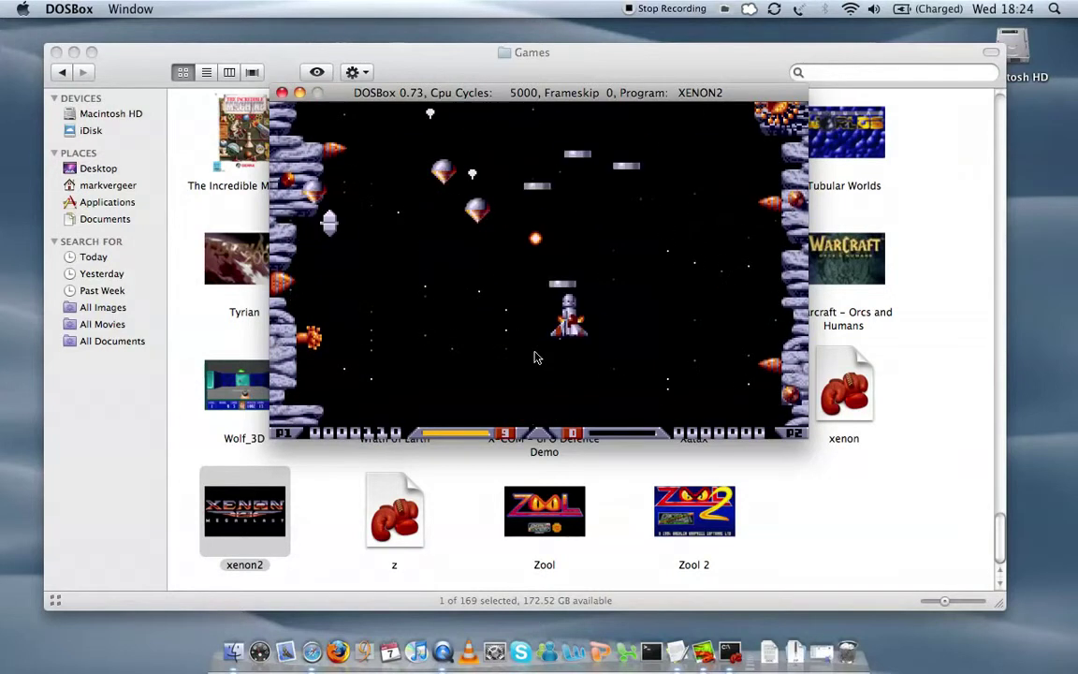
key("Left")
key("Left")
key("Up")
key("Right")
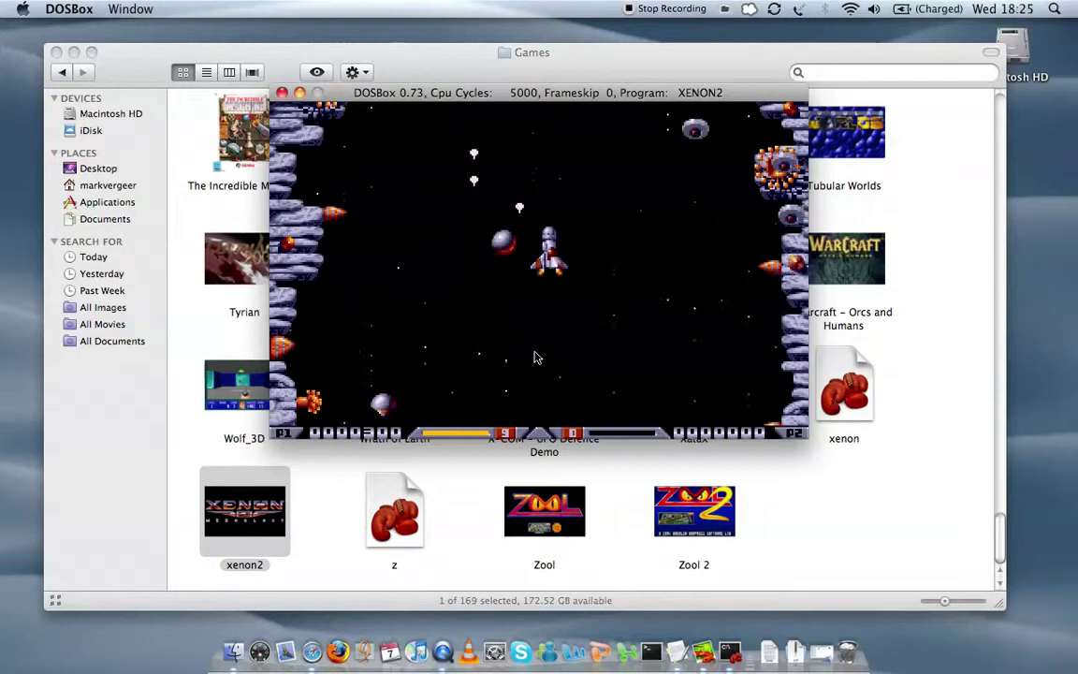
key("Left")
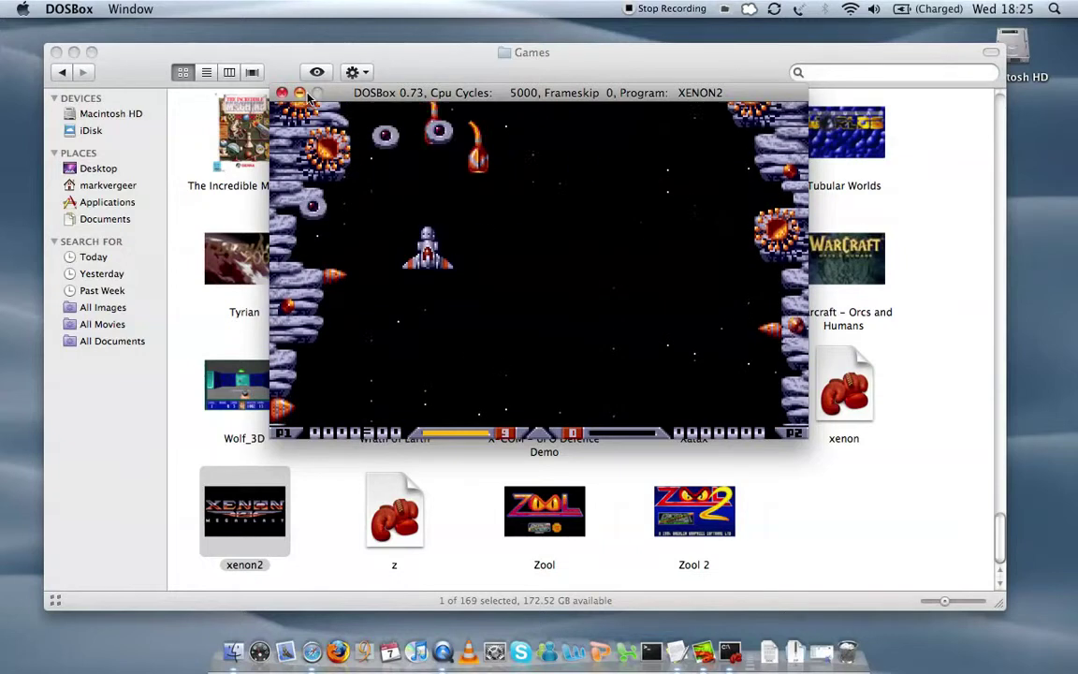
left_click(301, 94)
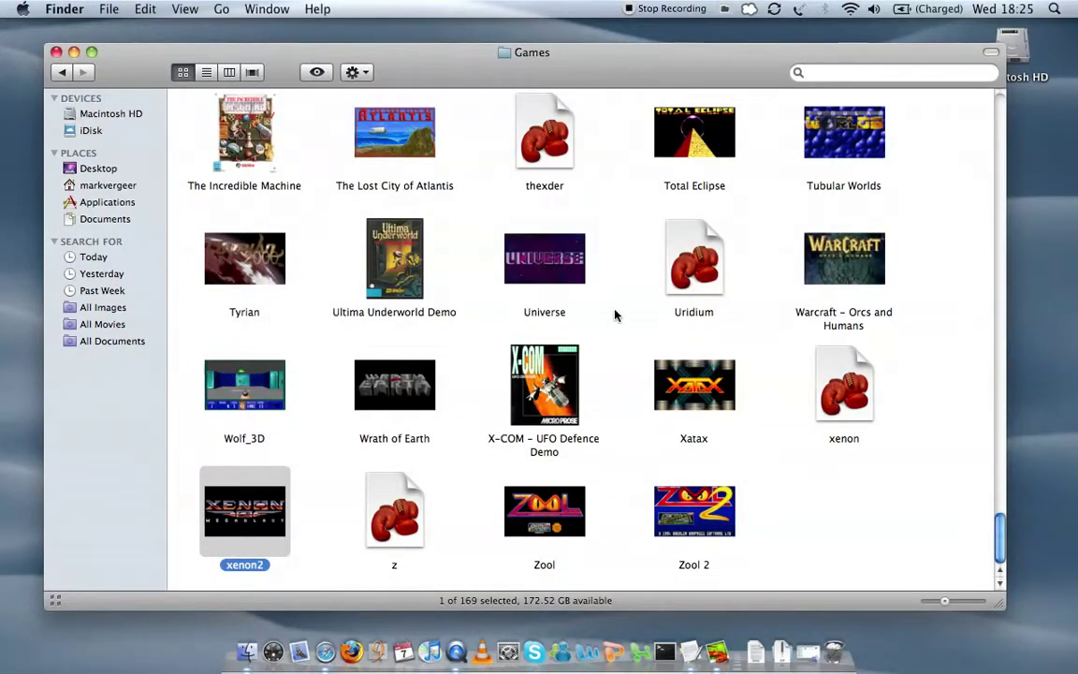
- Launch the Uridium gamebox, start a one-player game and close the game
double_click(683, 271)
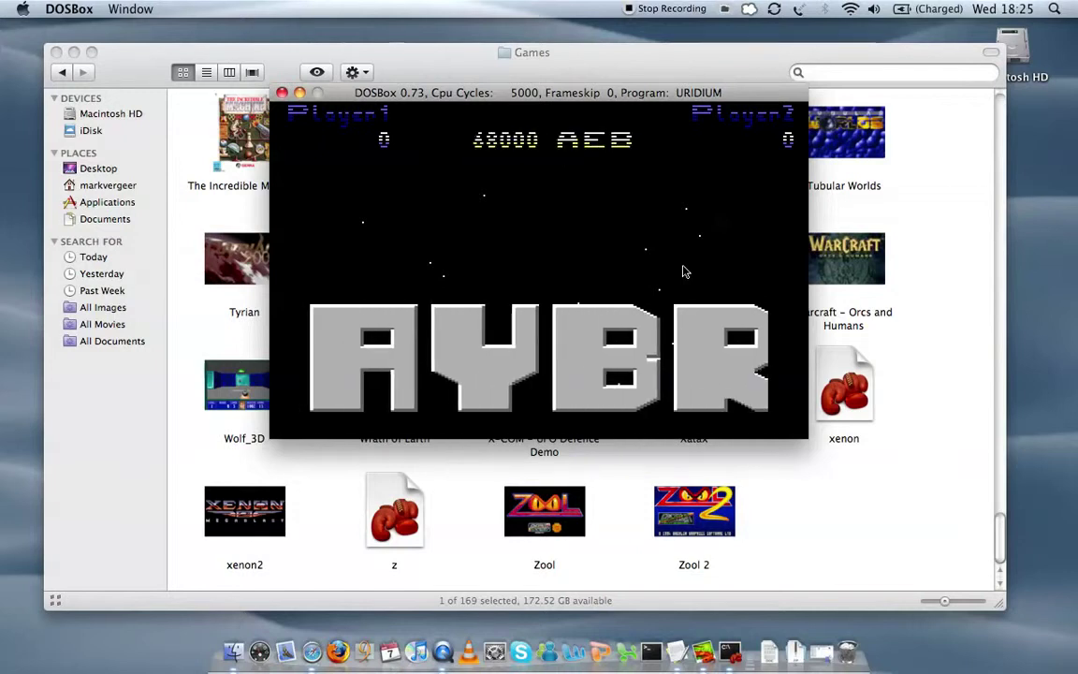
key("space")
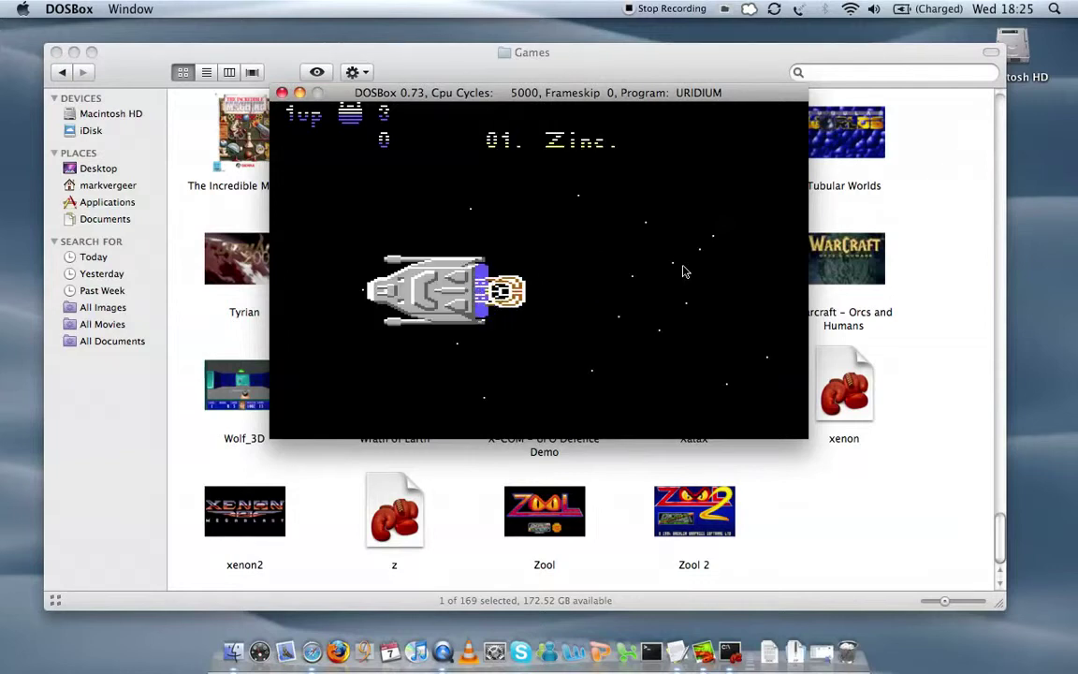
key("p")
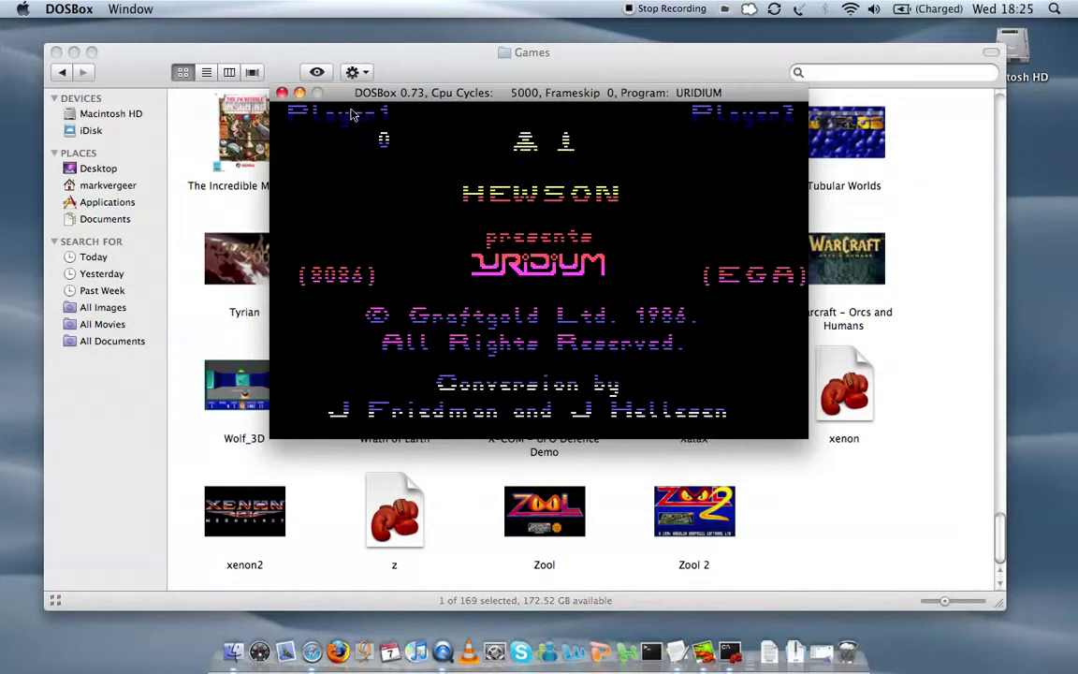
left_click(283, 93)
- Find the silpheed gamebox in the Games folder, launch it and close the game during startup
scroll(457, 237, "up", 1)
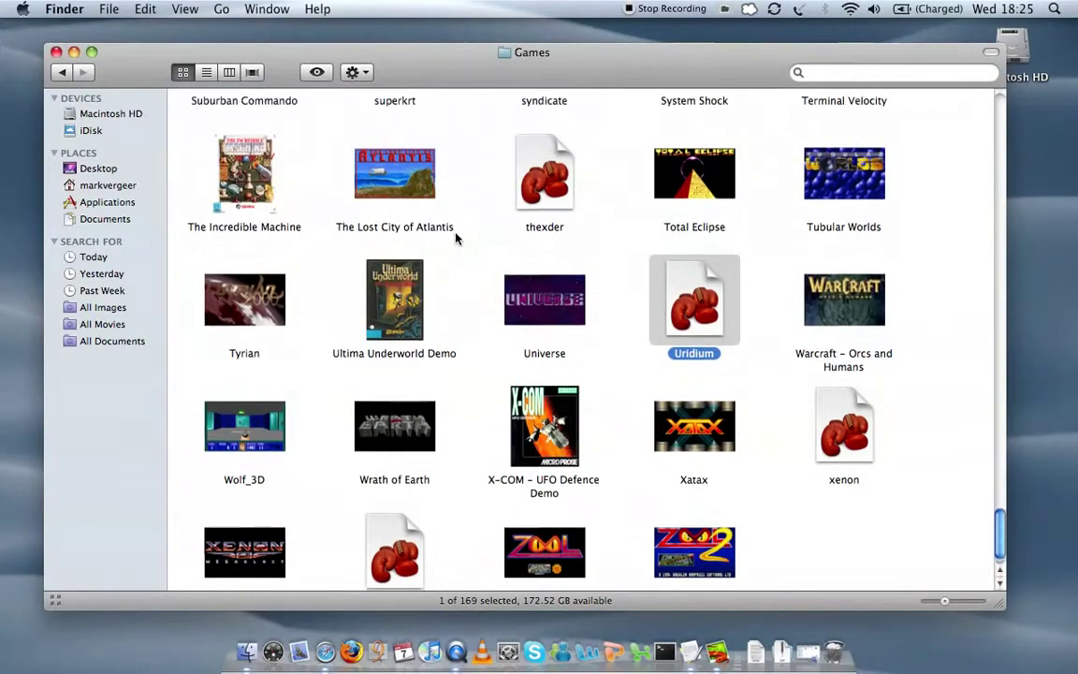
scroll(456, 238, "up", 4)
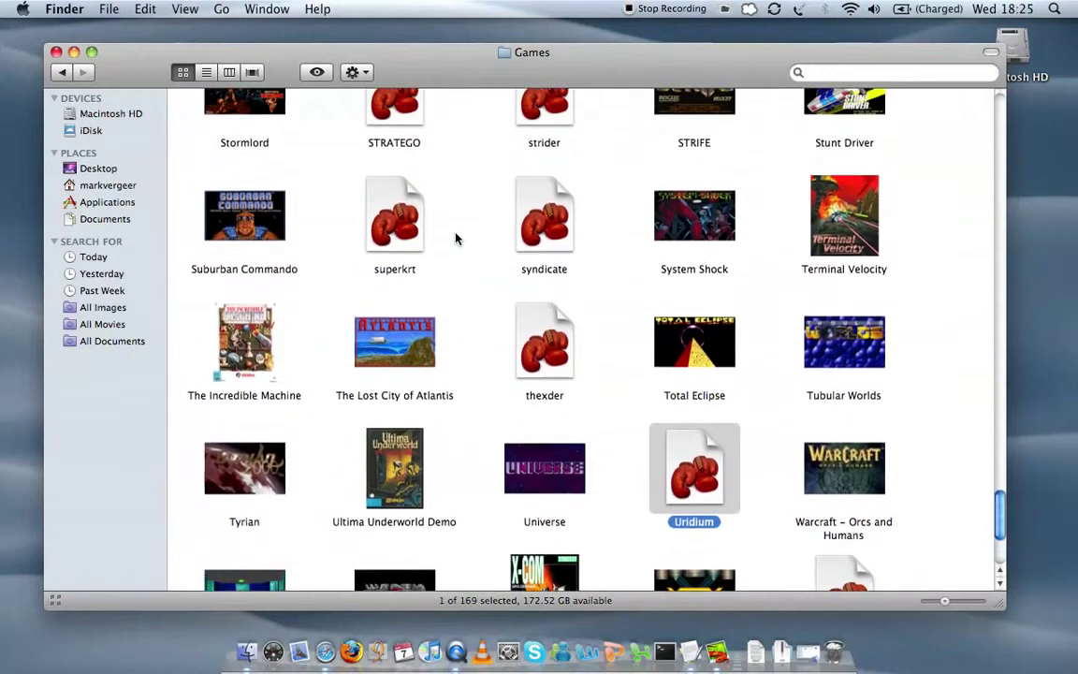
scroll(456, 238, "up", 4)
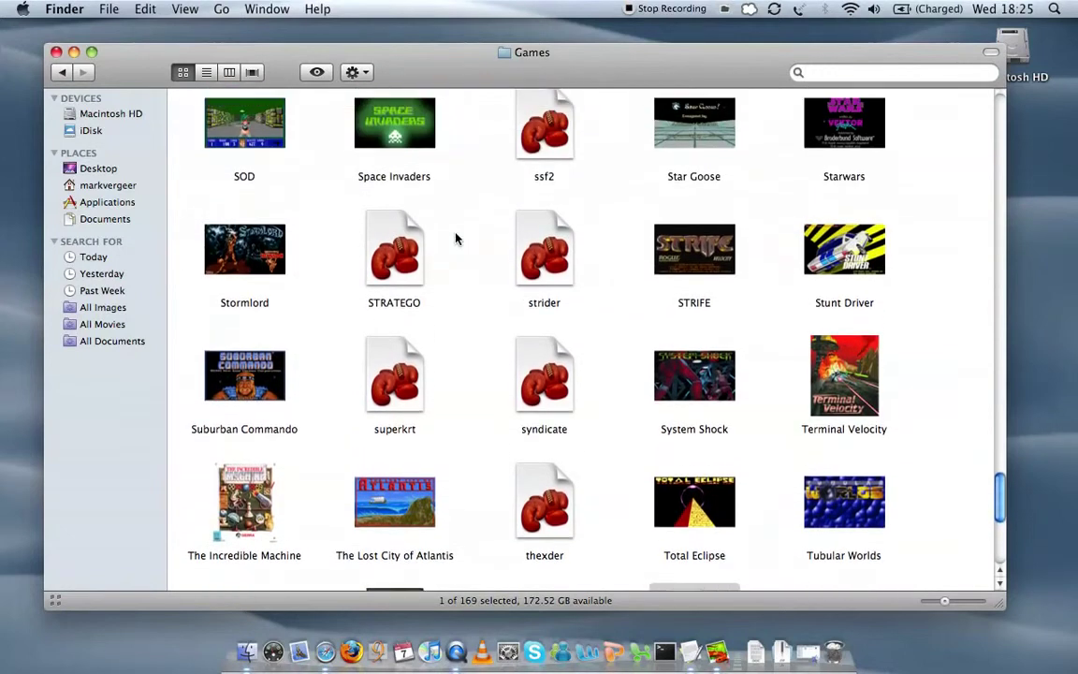
scroll(456, 238, "up", 5)
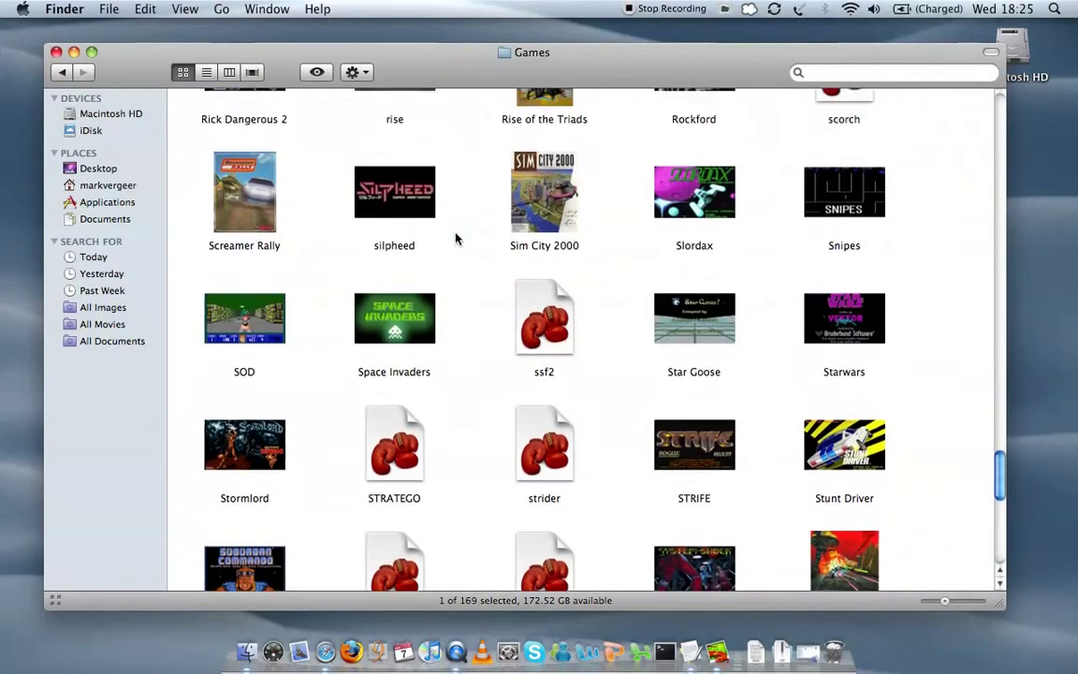
scroll(456, 238, "up", 5)
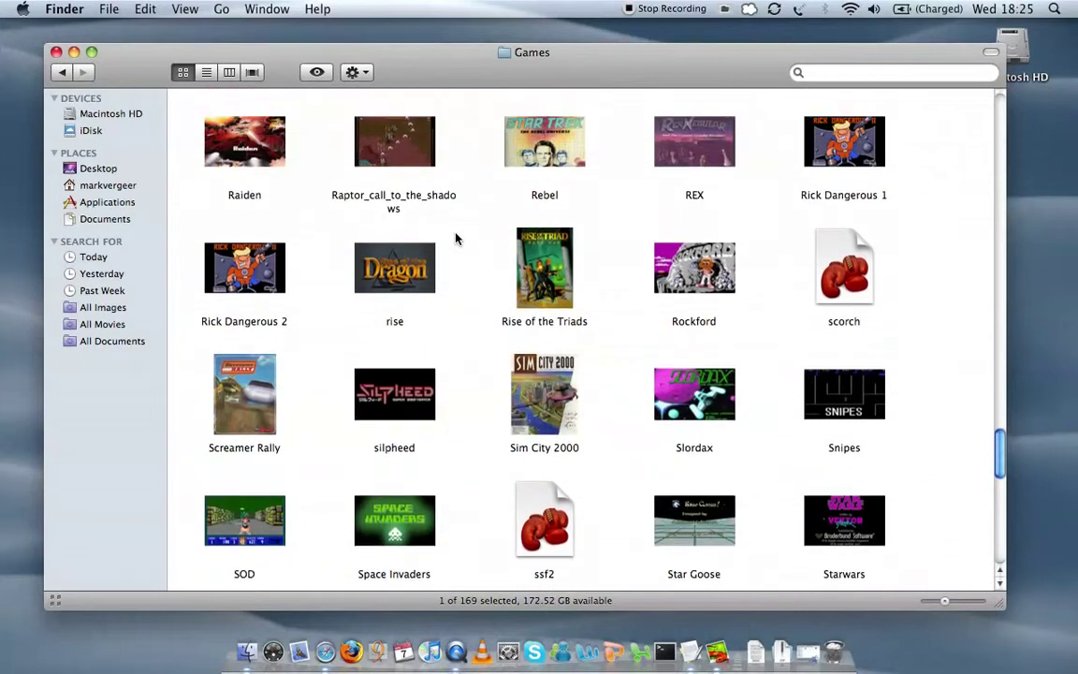
scroll(456, 237, "up", 1)
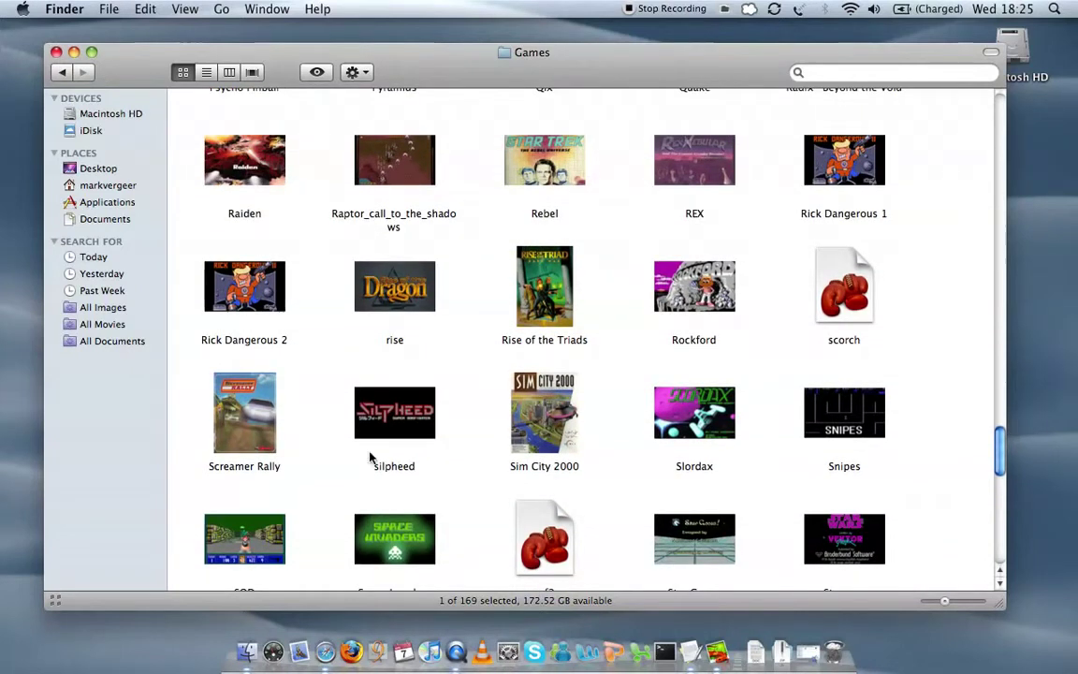
double_click(399, 428)
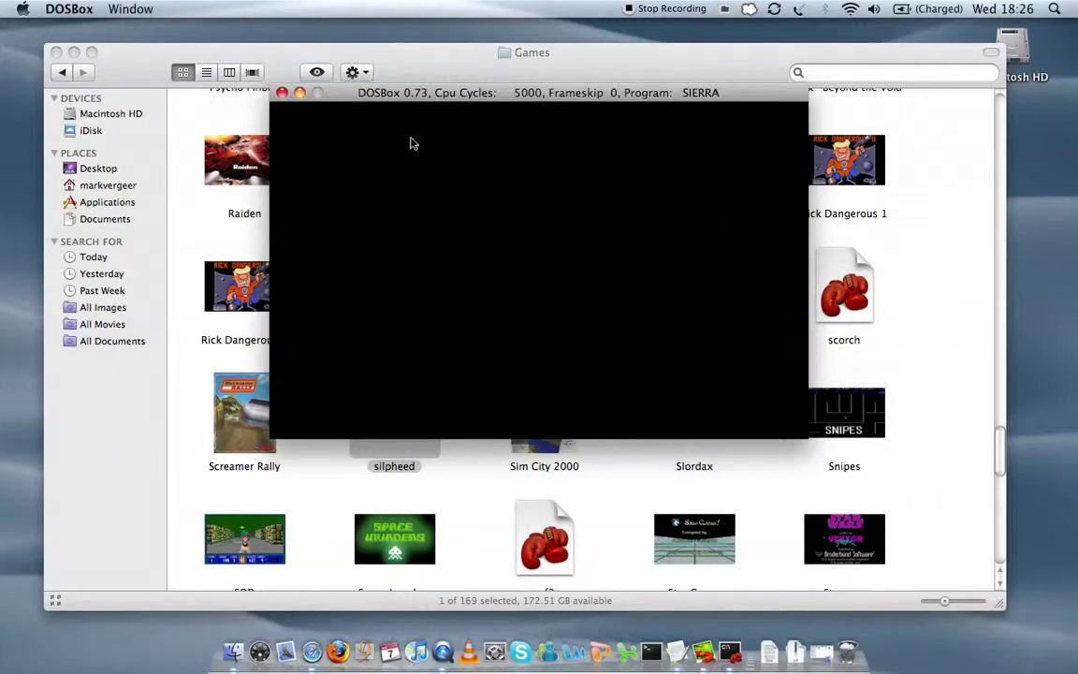
left_click(281, 93)
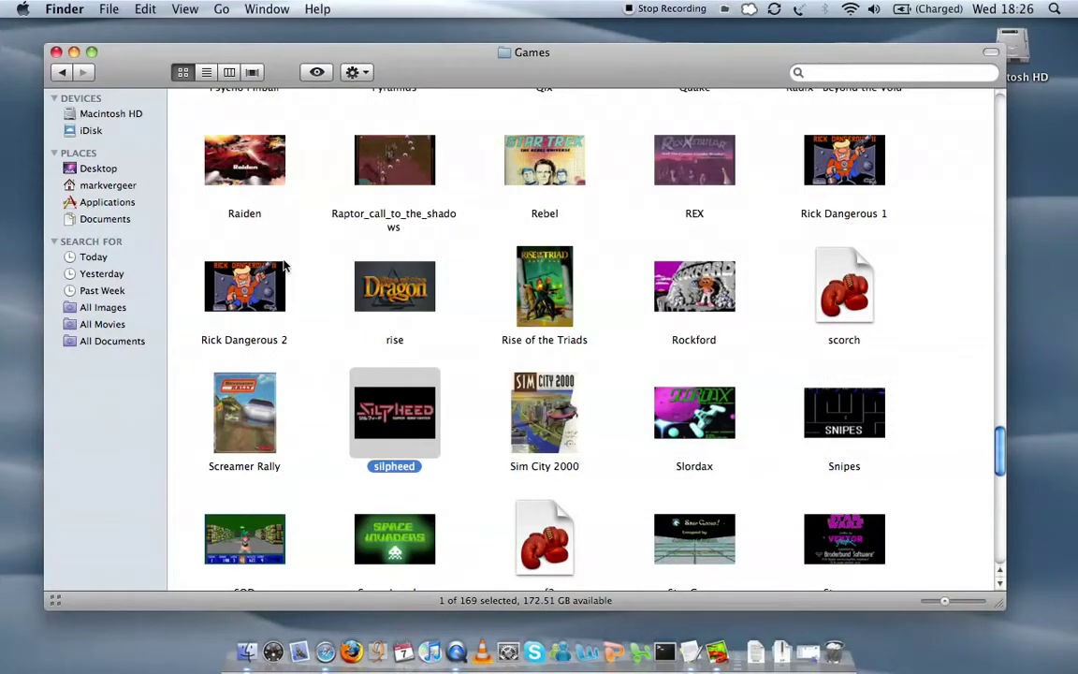
- Launch the Quake gamebox, continue past the startup message to the demo and close the game
scroll(285, 267, "up", 3)
scroll(285, 267, "up", 2)
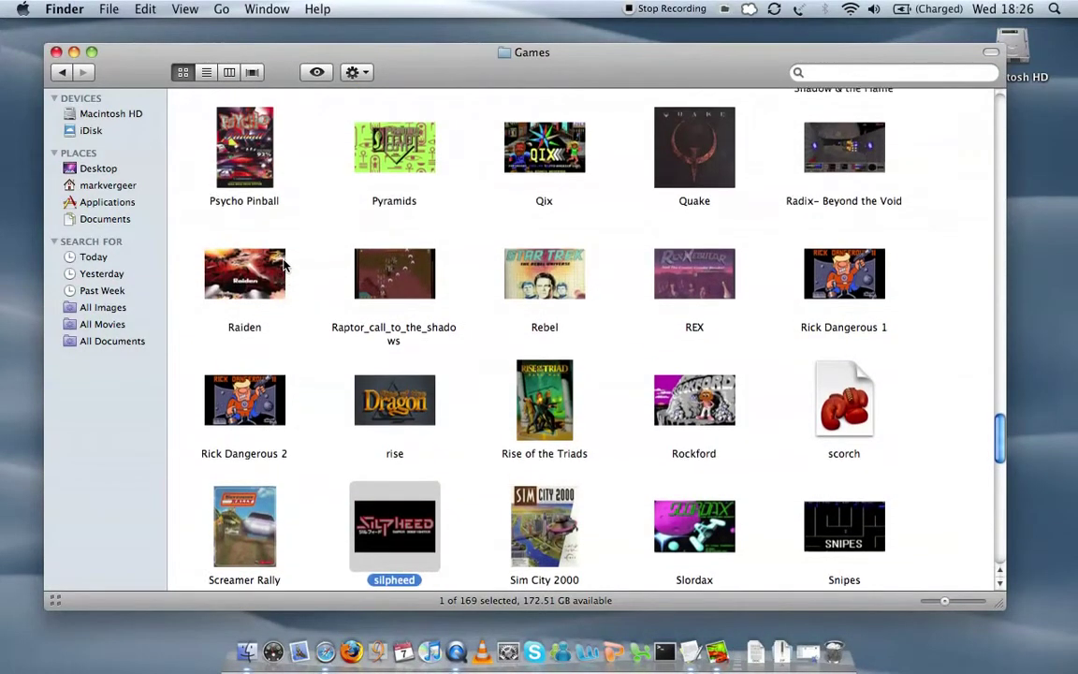
double_click(683, 190)
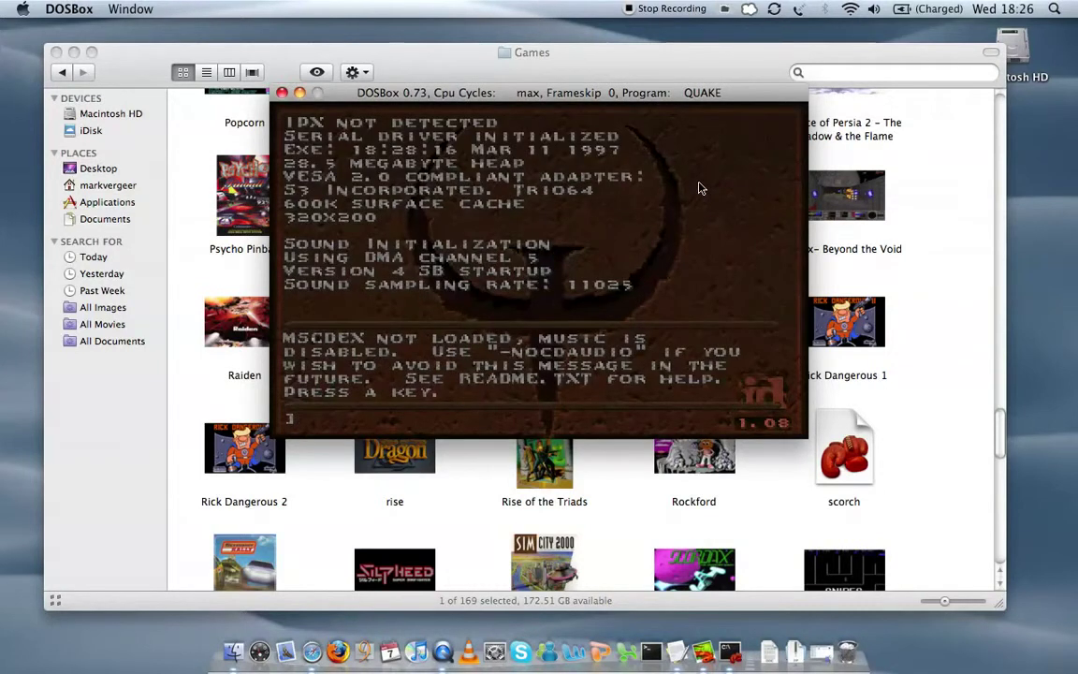
key("Return")
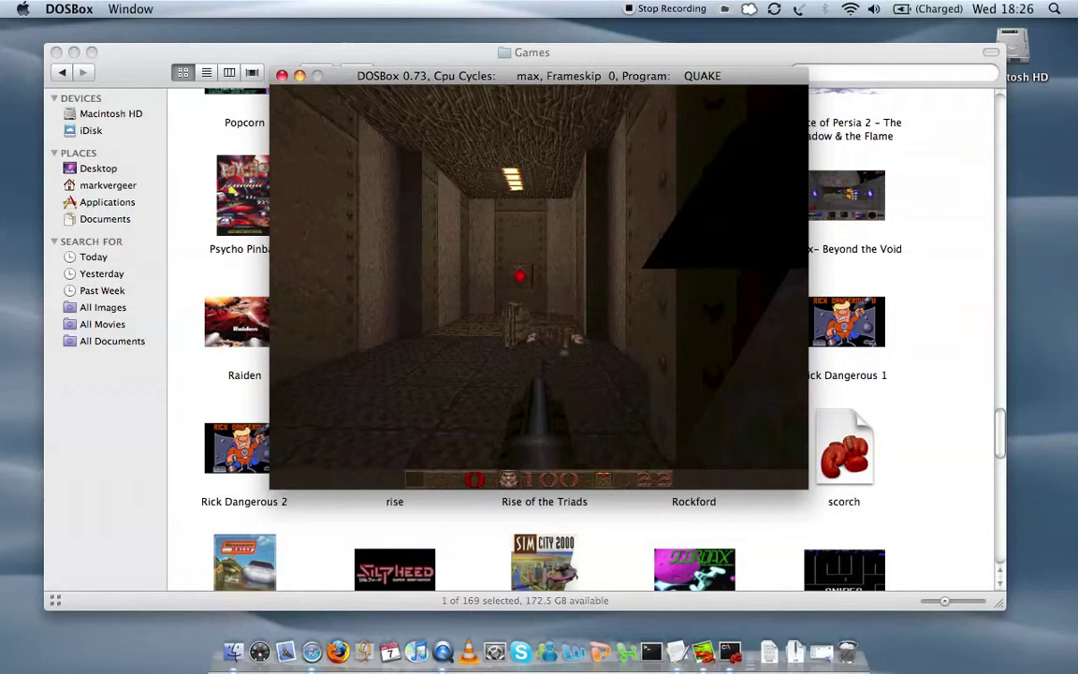
left_click(282, 76)
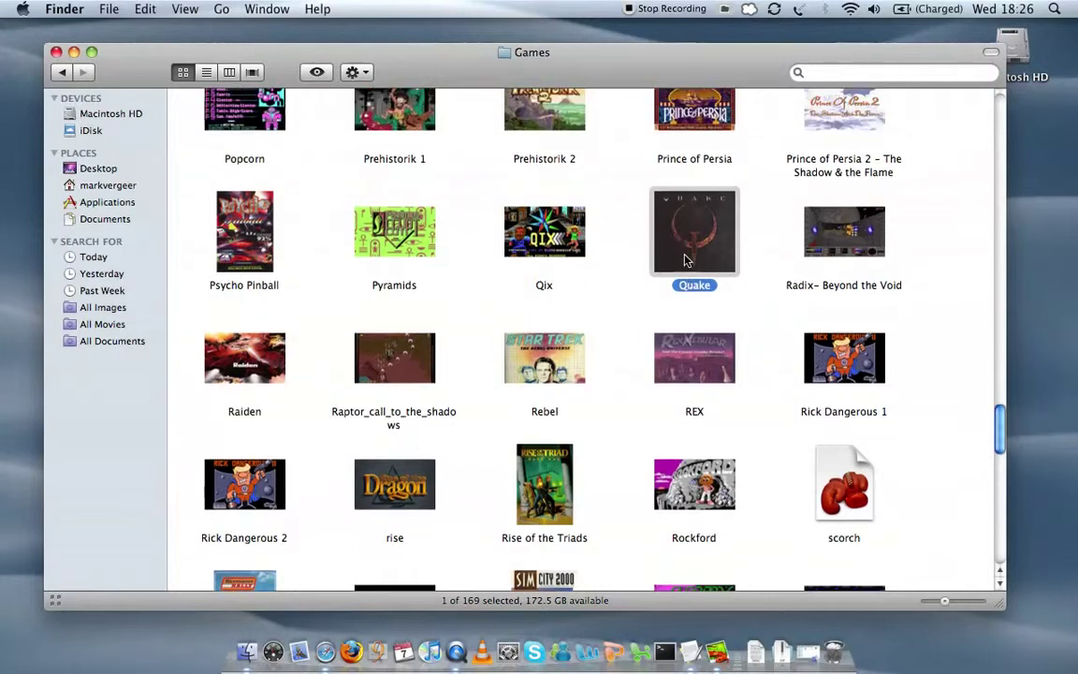
- Launch the Ninja_gaiden gamebox, continue past its title screen and quit the game
scroll(684, 261, "up", 5)
scroll(684, 260, "up", 5)
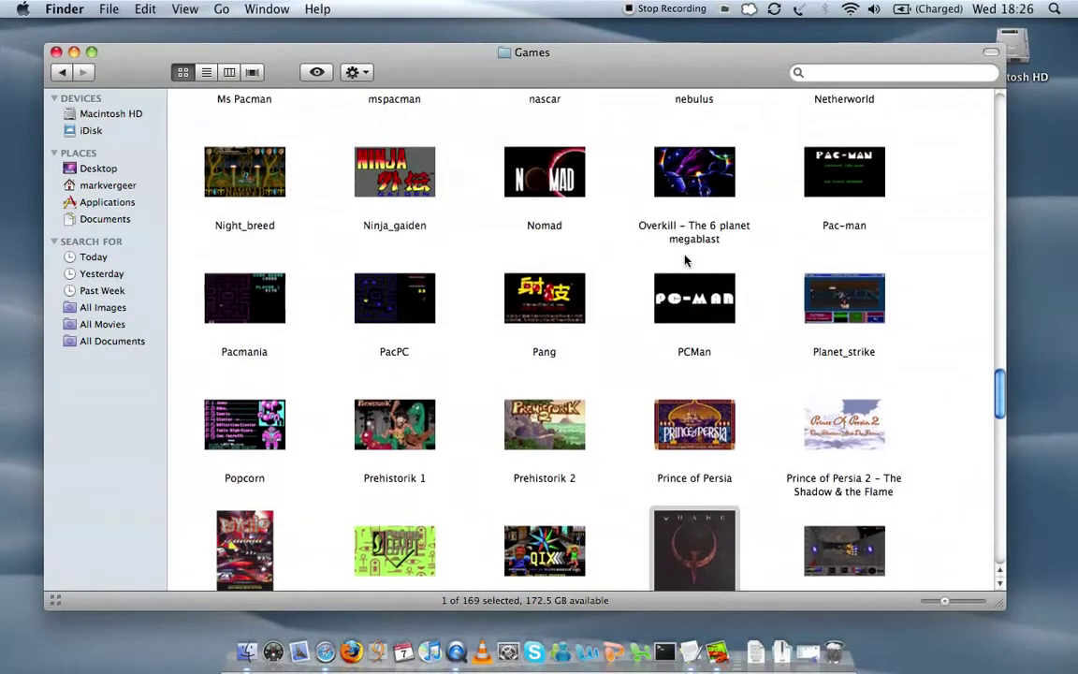
scroll(686, 261, "up", 2)
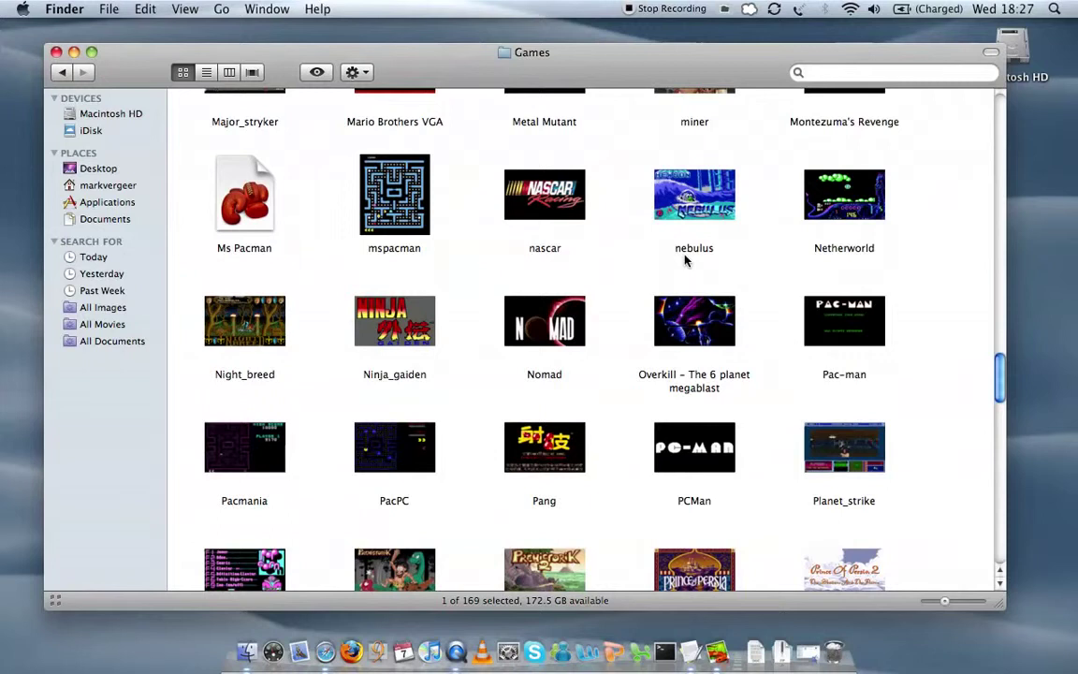
double_click(412, 328)
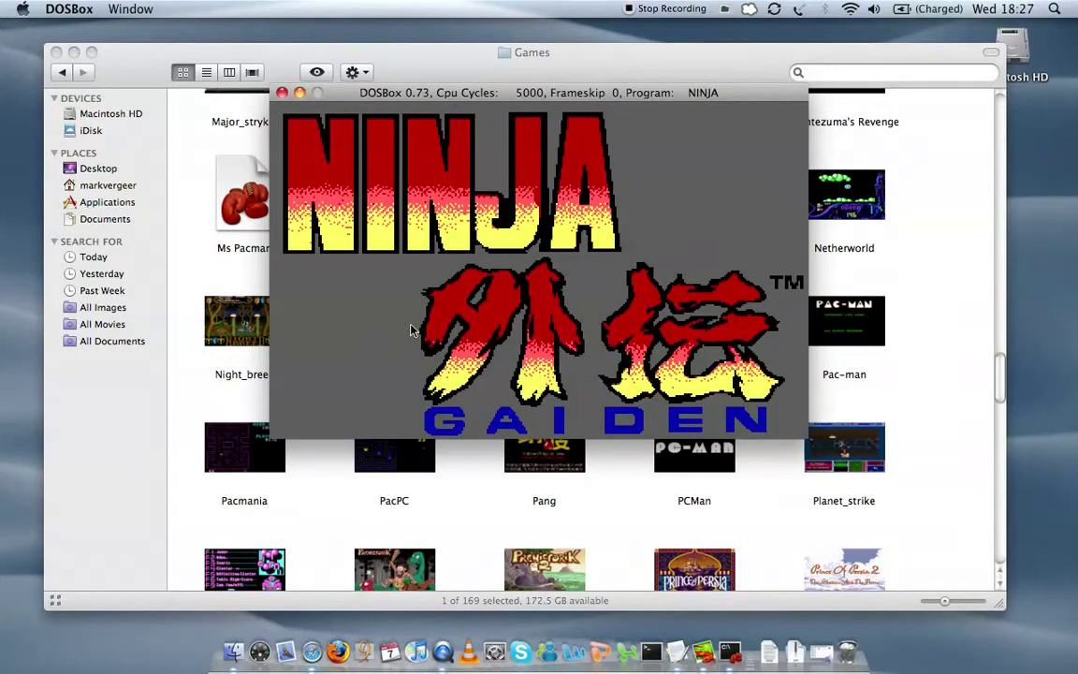
key("Return")
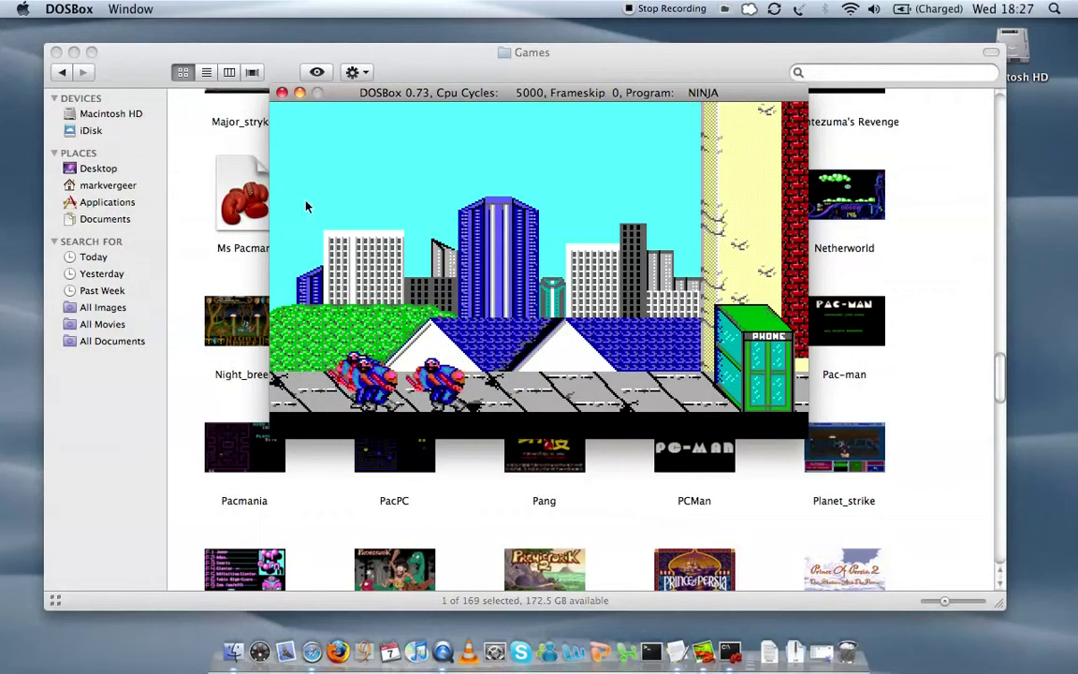
key("super+q")
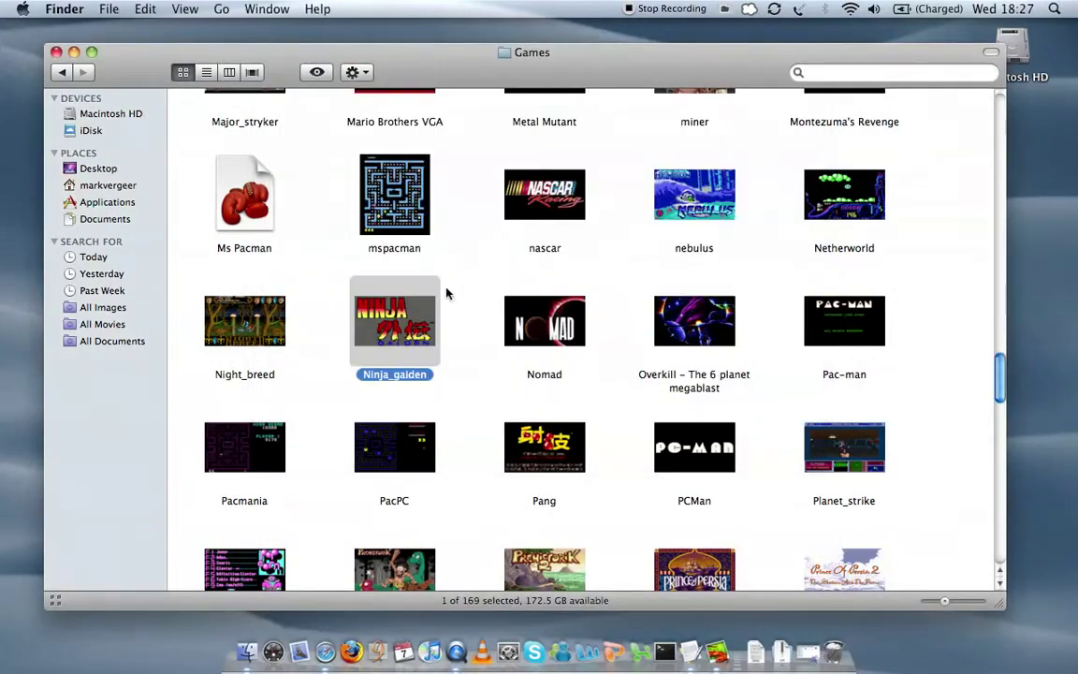
- Browse the game icons in the Games folder backwards from Ninja_gaiden to cadaver
scroll(464, 321, "up", 5)
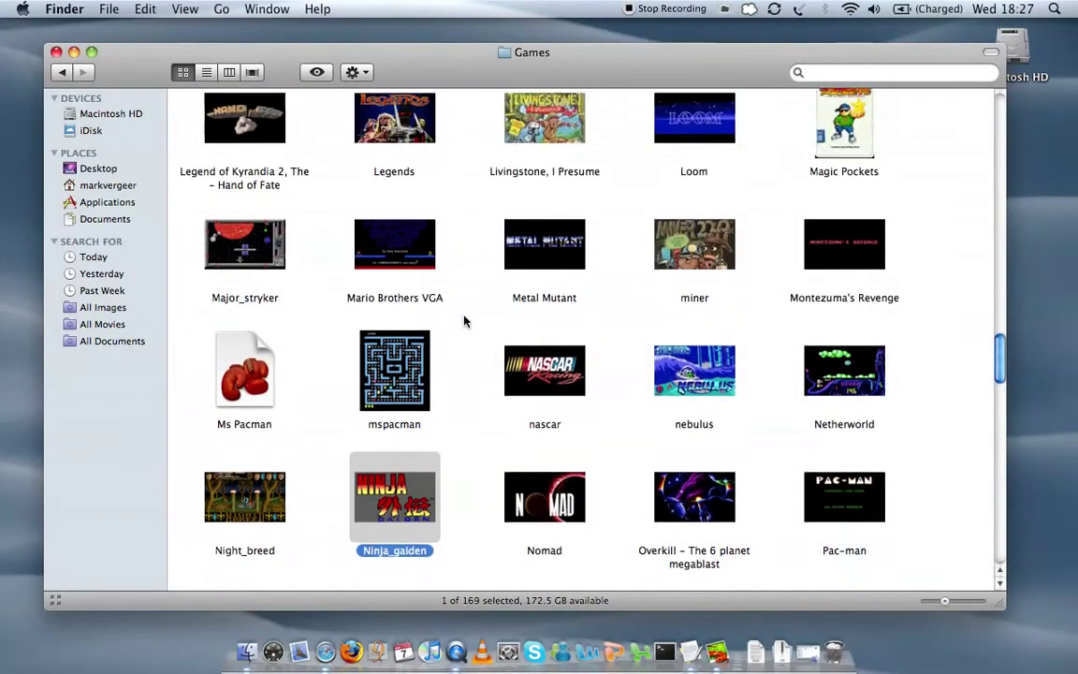
scroll(464, 321, "up", 5)
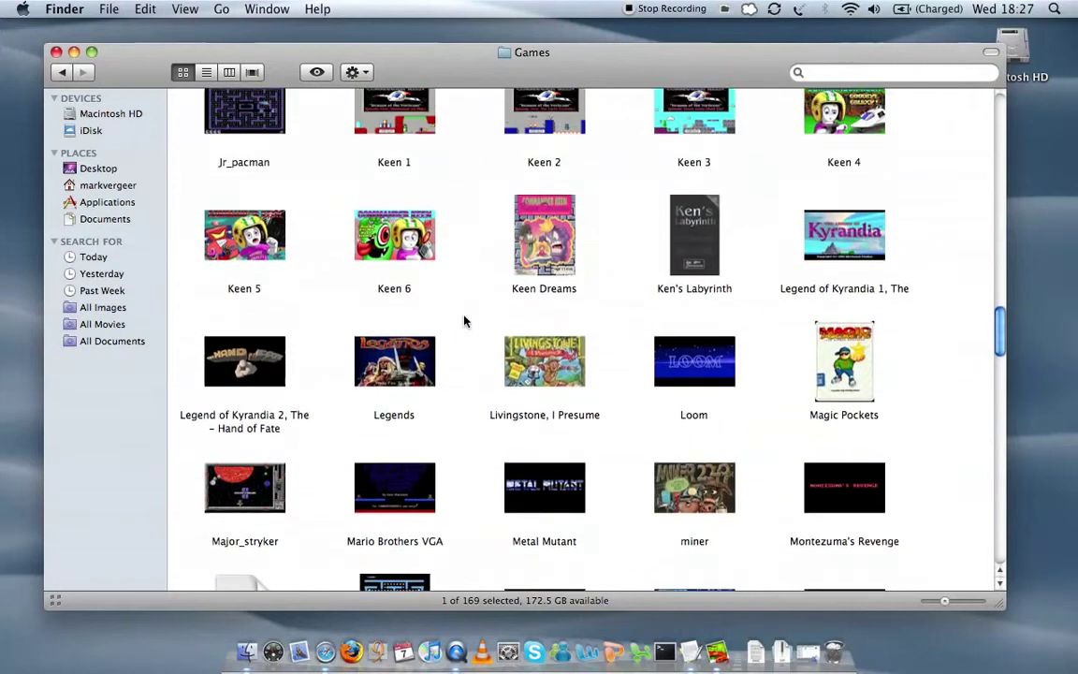
scroll(464, 321, "up", 3)
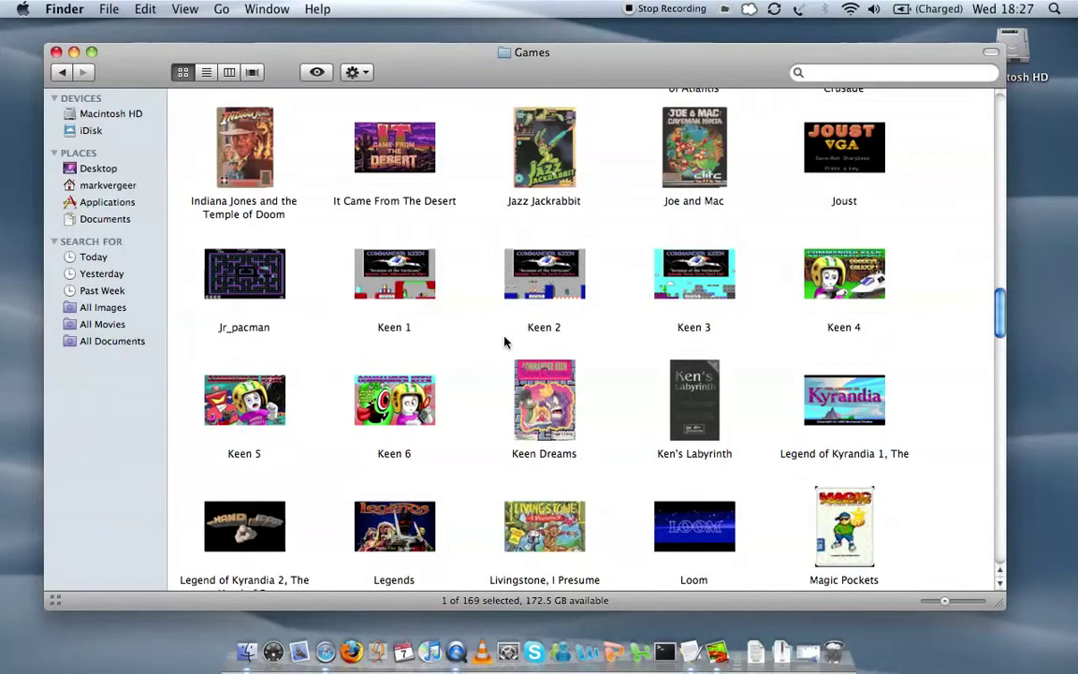
scroll(503, 342, "up", 5)
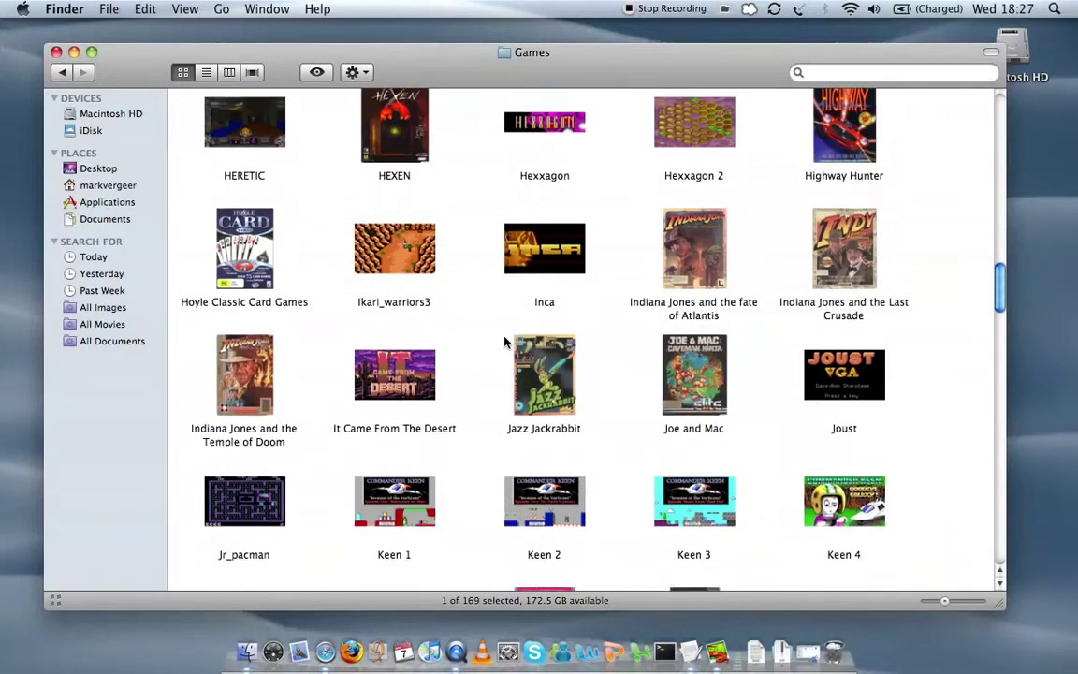
scroll(504, 343, "up", 5)
scroll(503, 343, "up", 3)
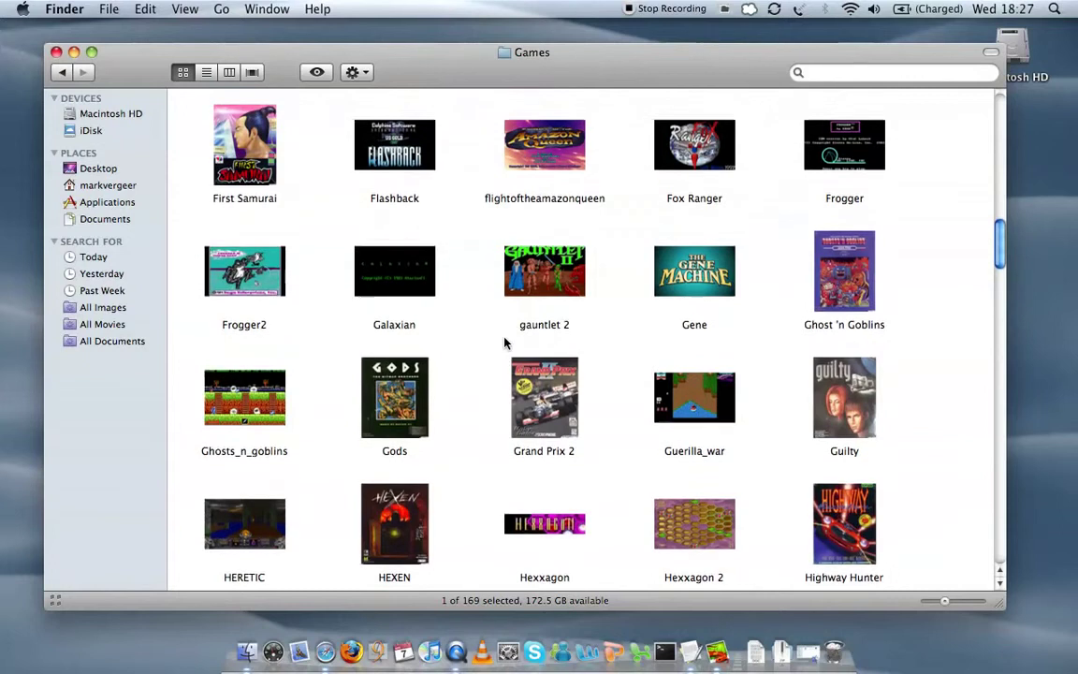
scroll(504, 343, "up", 4)
scroll(504, 343, "up", 5)
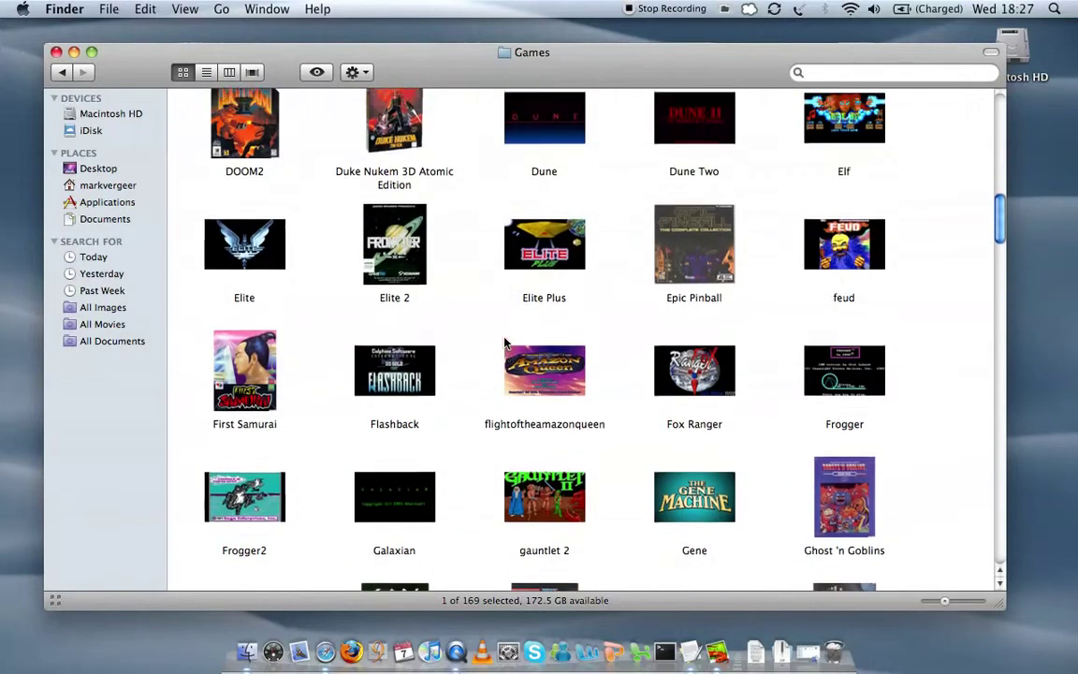
scroll(504, 342, "up", 3)
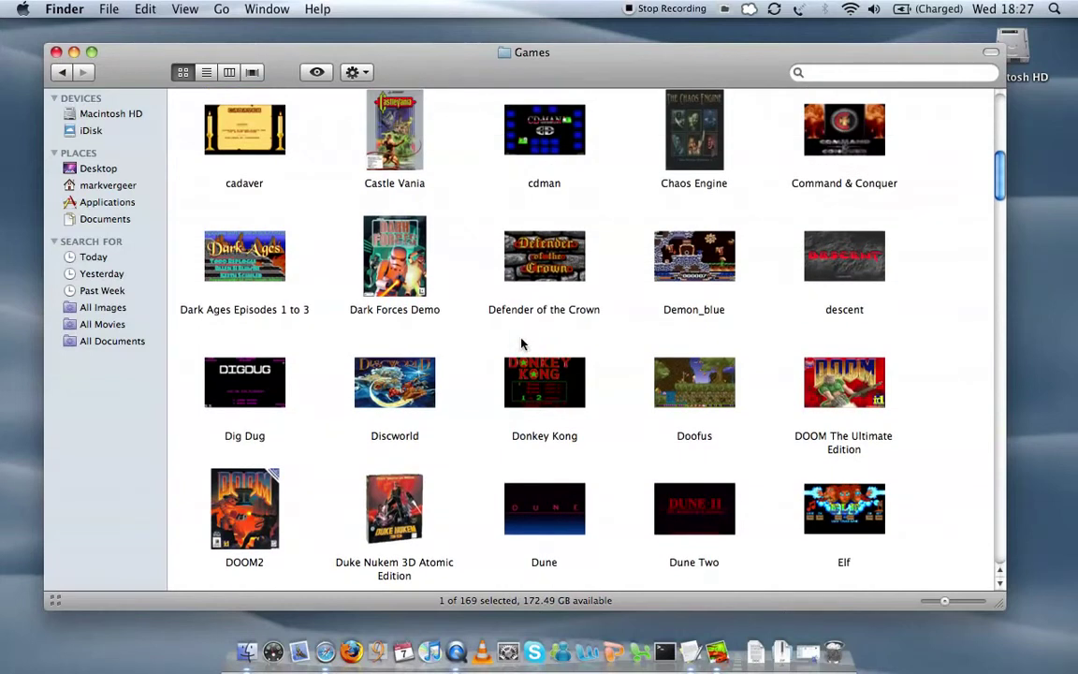
- Launch the Dark Forces Demo gamebox, accept the first mission's briefing and play through the corridor into the control room
double_click(408, 265)
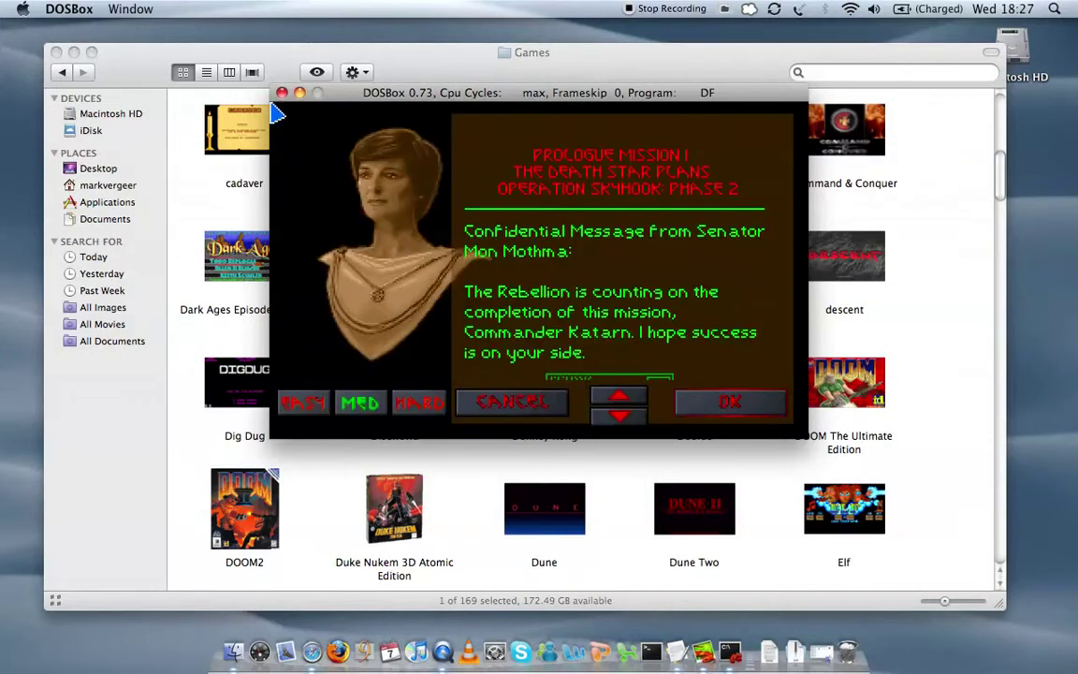
left_click(737, 410)
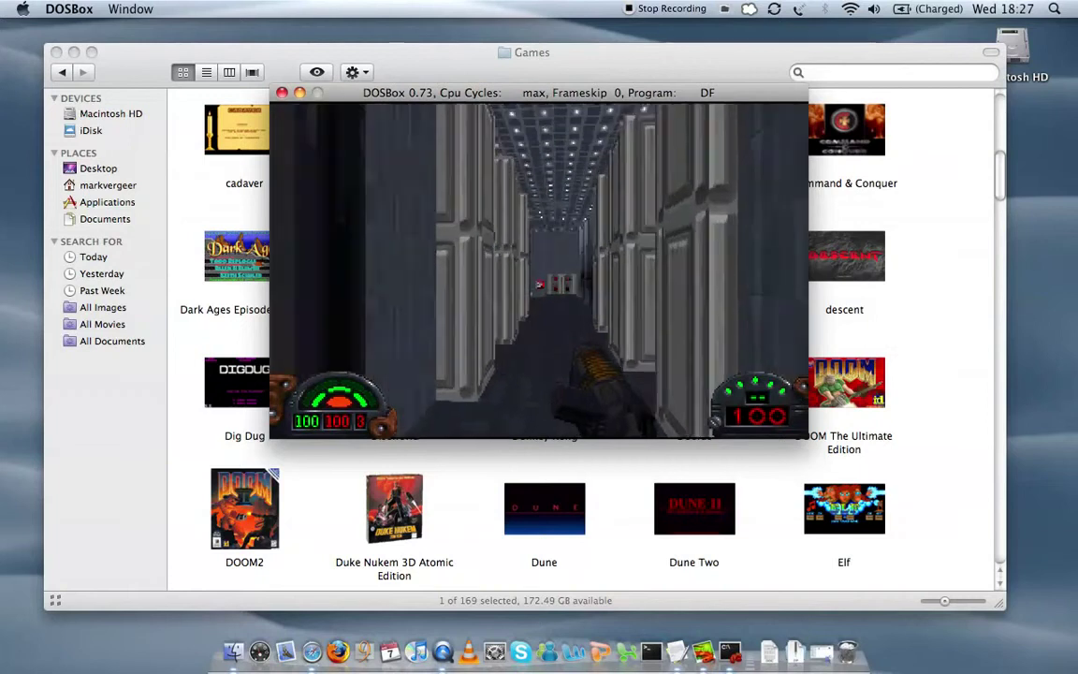
key("Right")
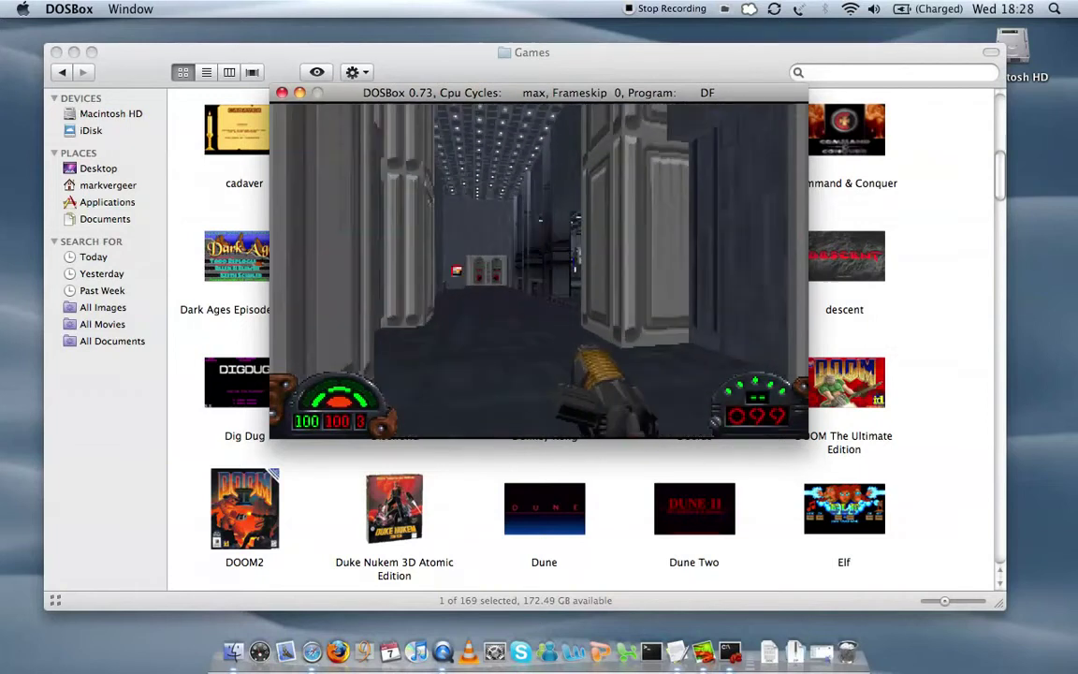
key("Up")
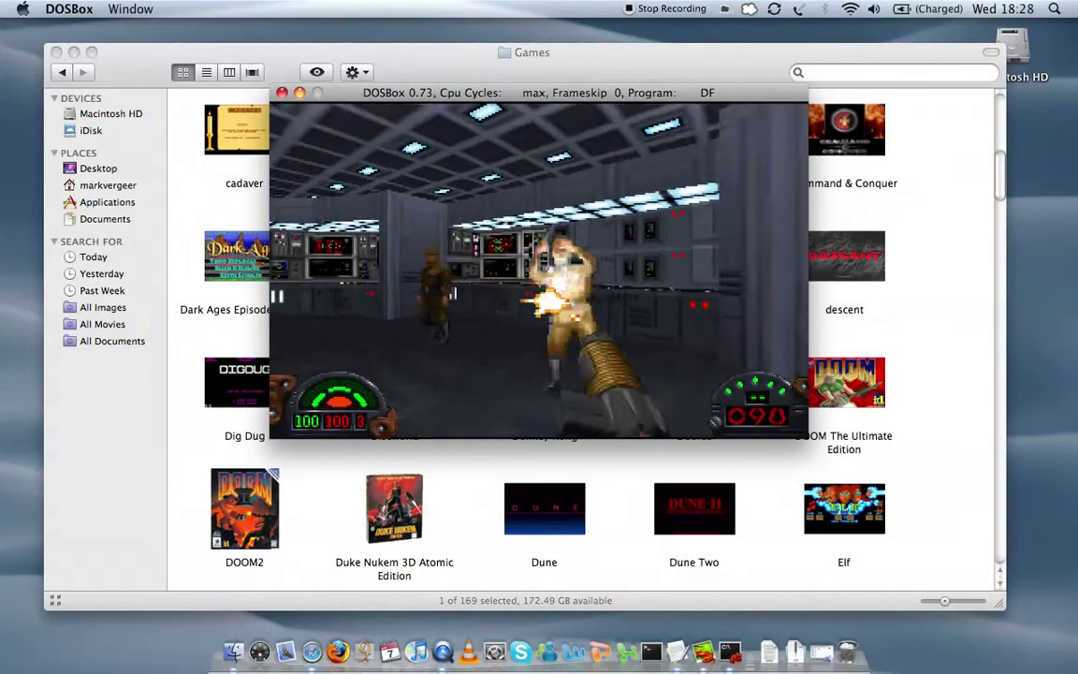
key("Left")
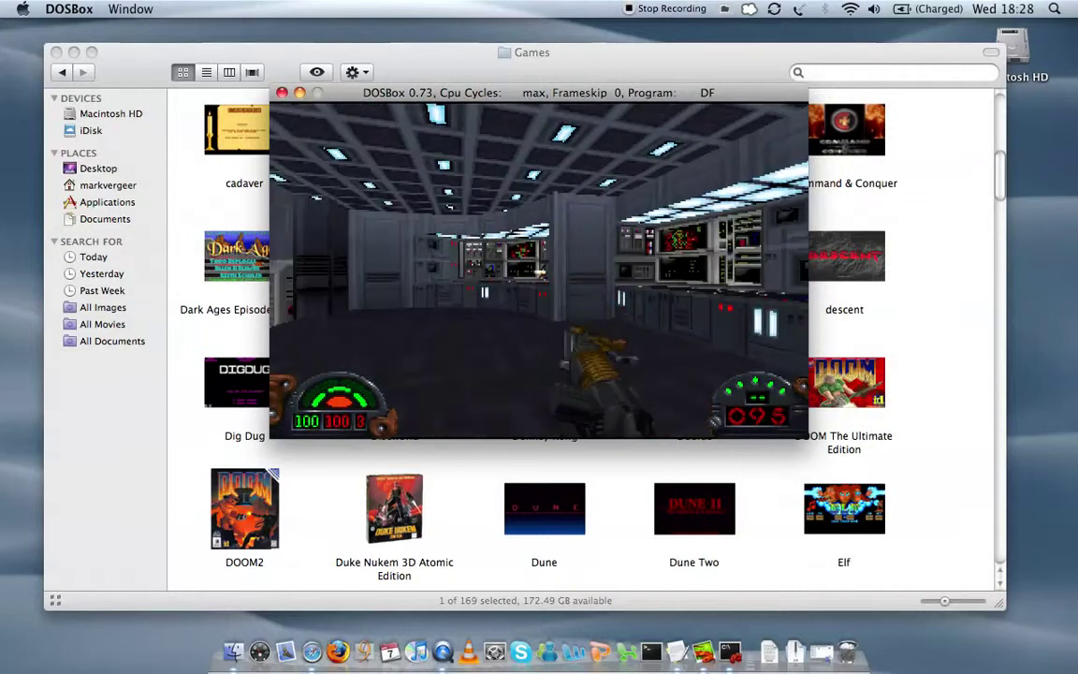
key("Up")
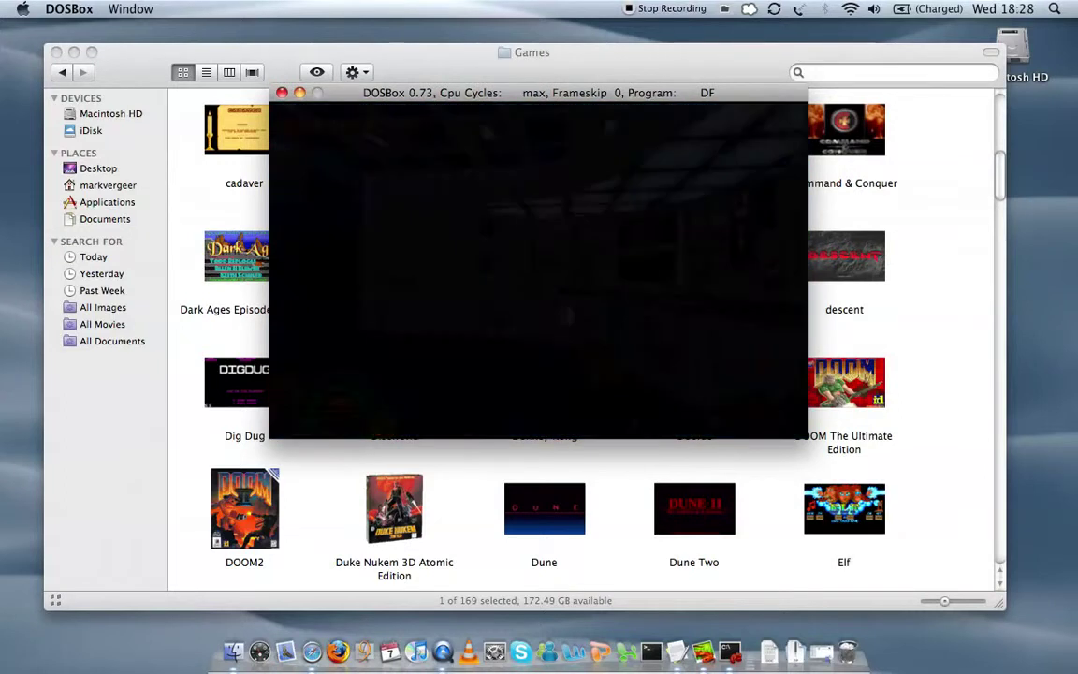
- Quit the Dark Forces mission to DOS from the in-game menu and close the game at its closing advert
key("Escape")
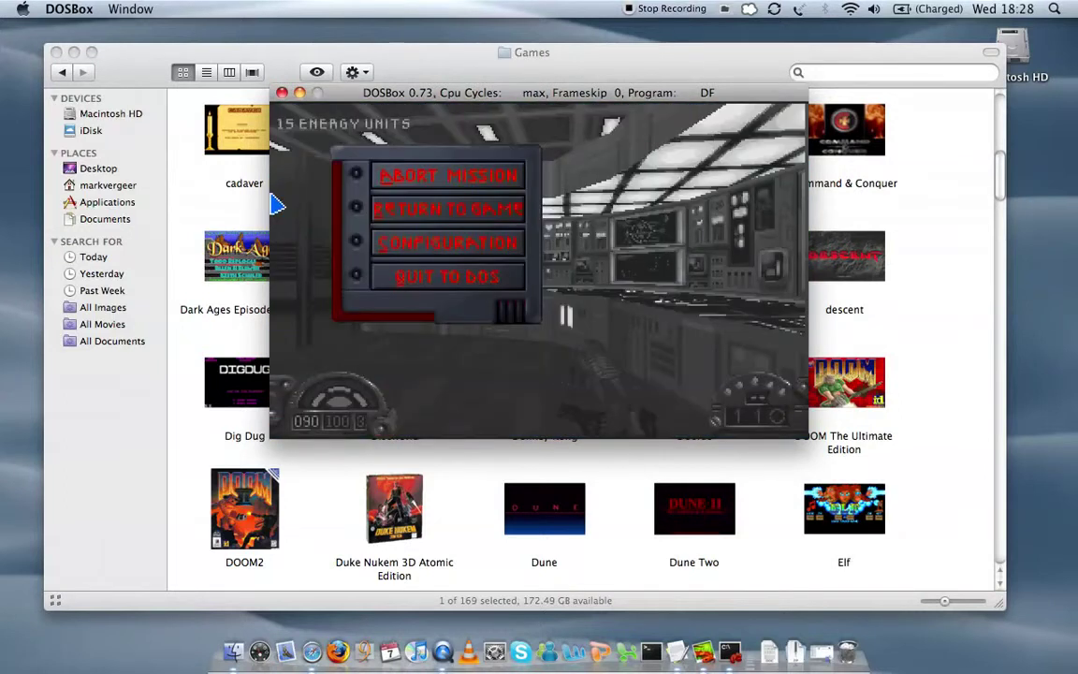
left_click(504, 290)
left_click(748, 299)
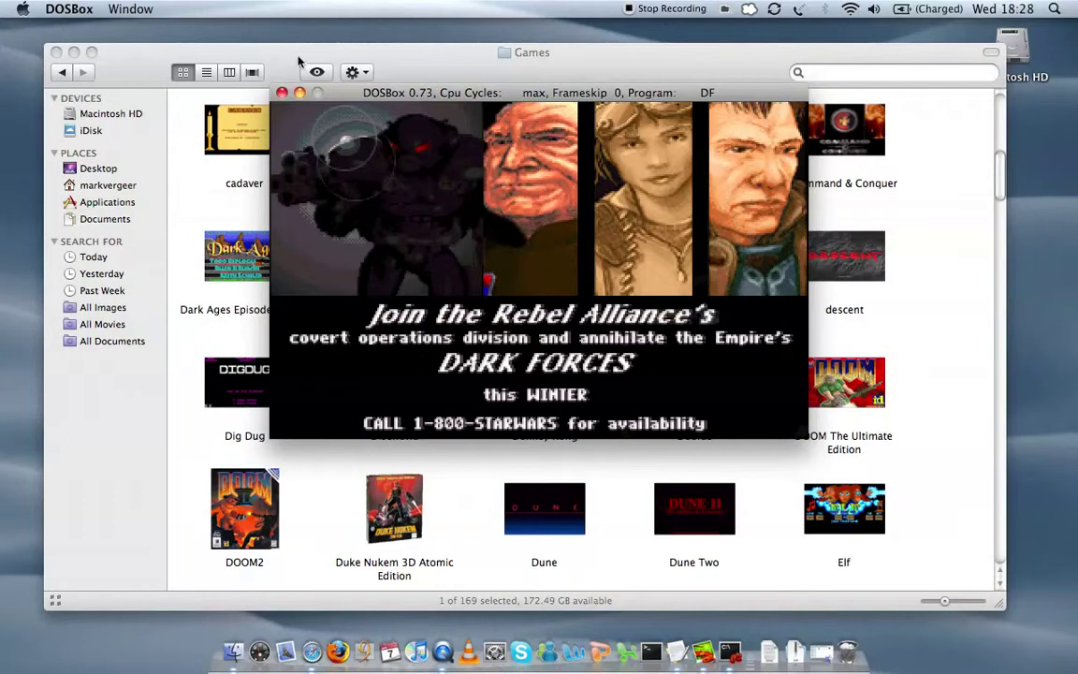
left_click(282, 94)
- Find and launch the Castle Vania gamebox, continue without AdLib past the title screen and start a game with keyboard control
scroll(505, 174, "up", 5)
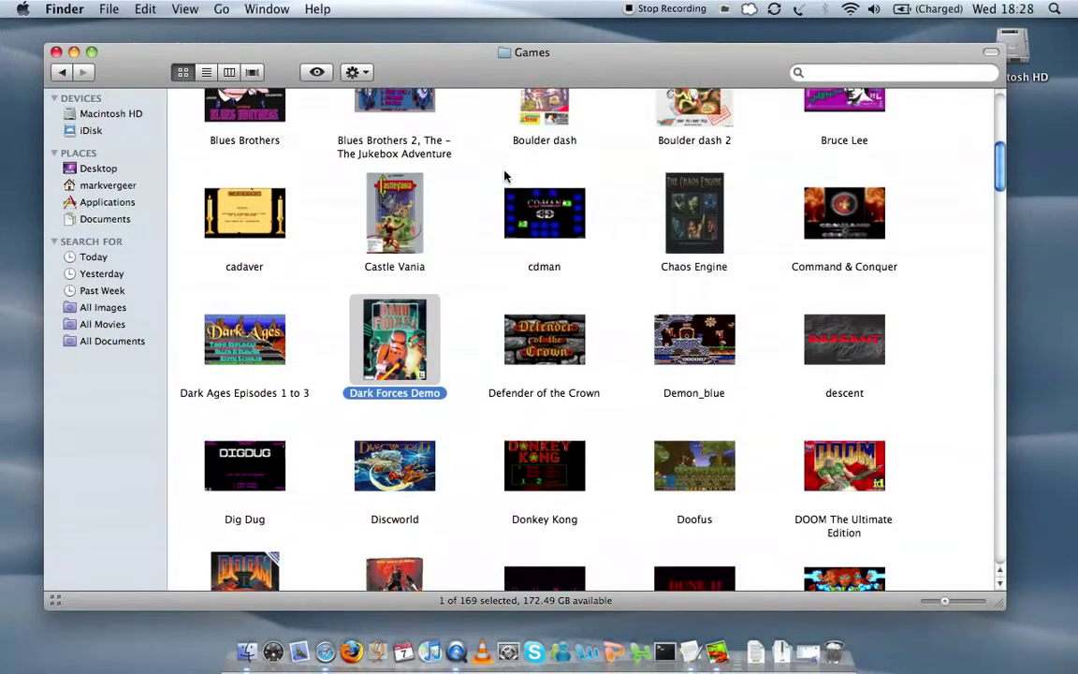
scroll(506, 176, "up", 2)
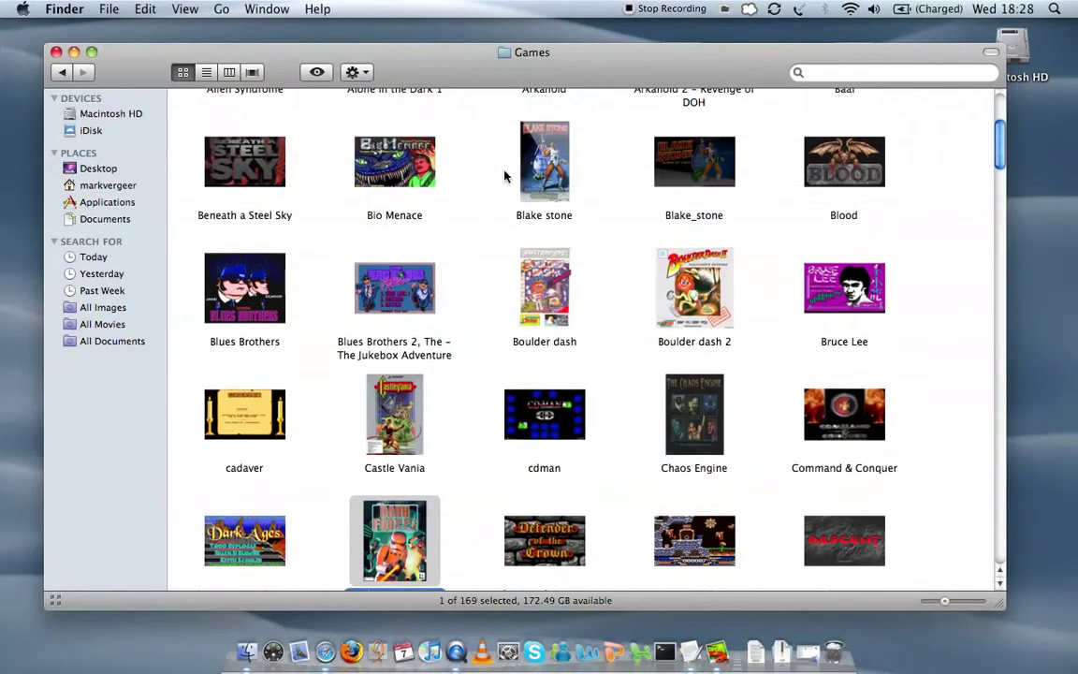
double_click(391, 440)
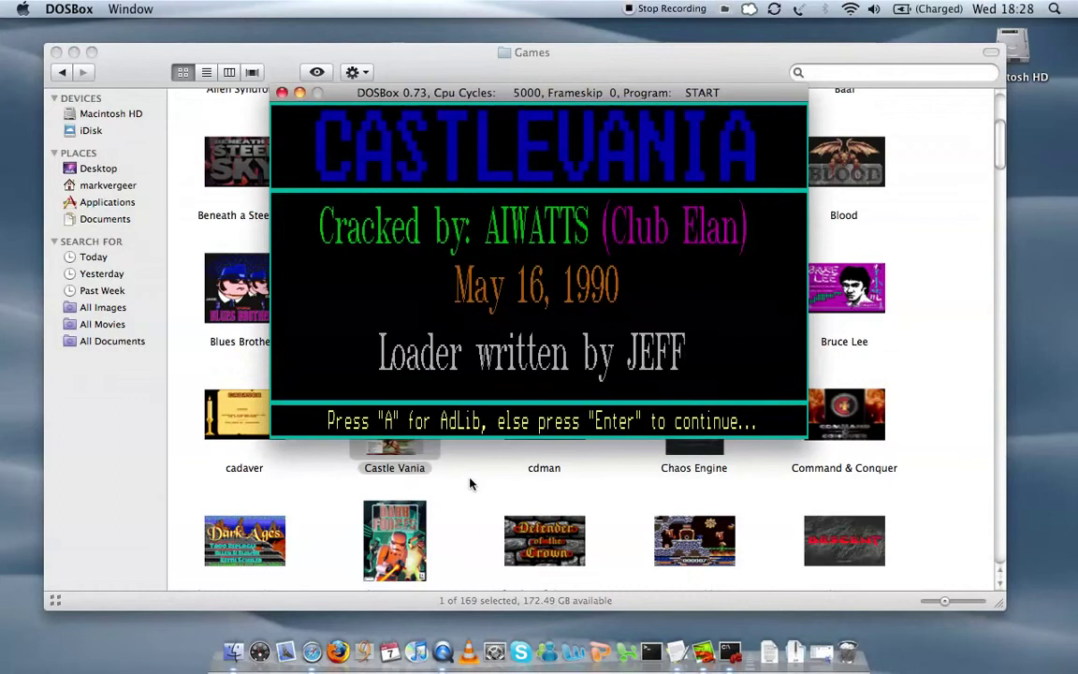
key("Return")
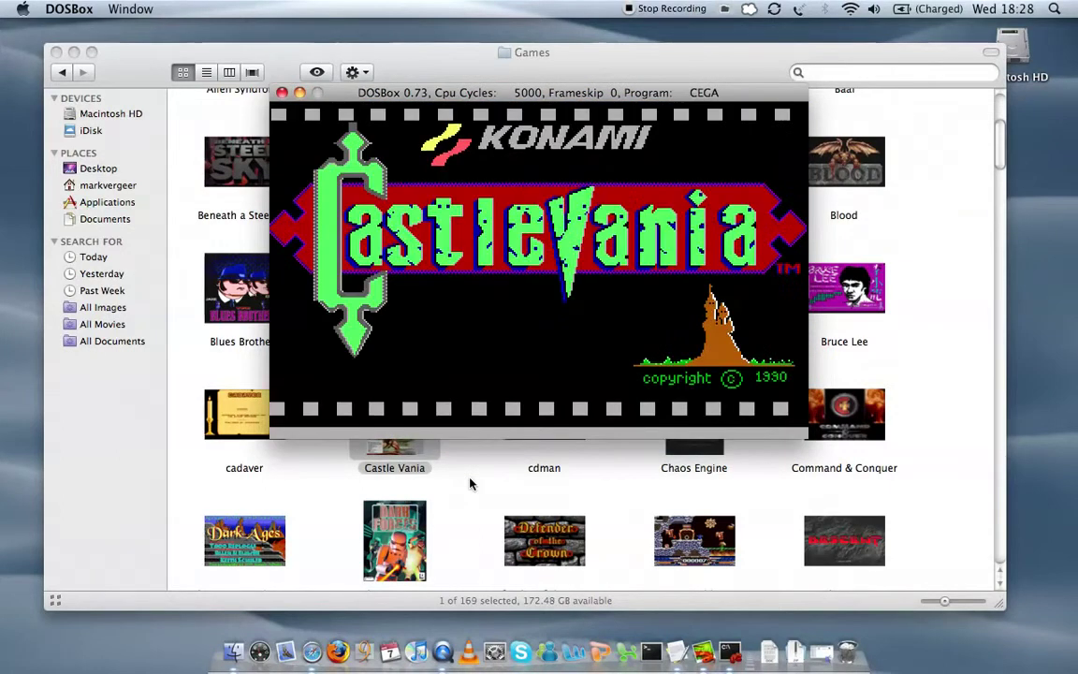
key("XF86AudioRaiseVolume")
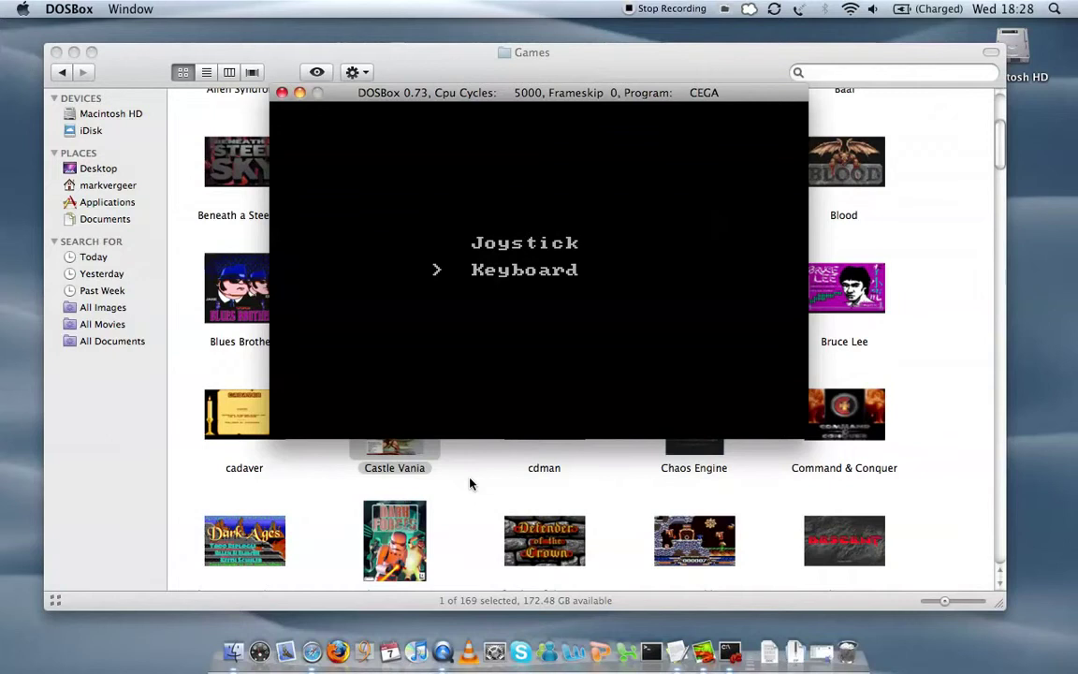
key("Return")
key("Return")
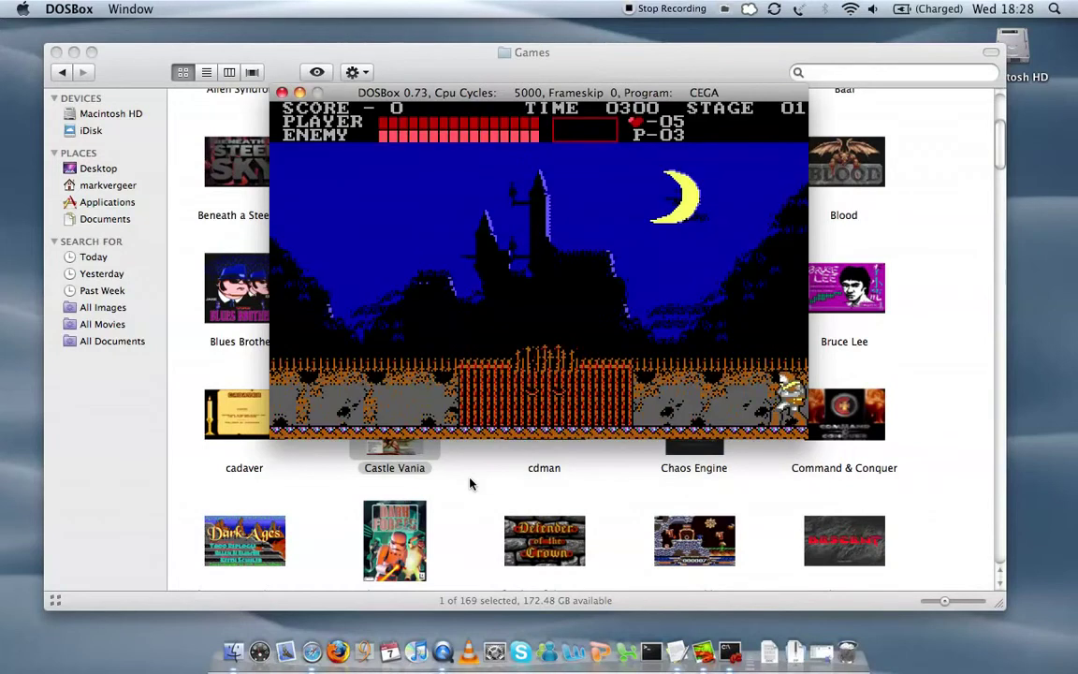
- Play the opening of Castlevania stage 01, collecting the heart and whipping at the fire pillar, and close the game
key("space")
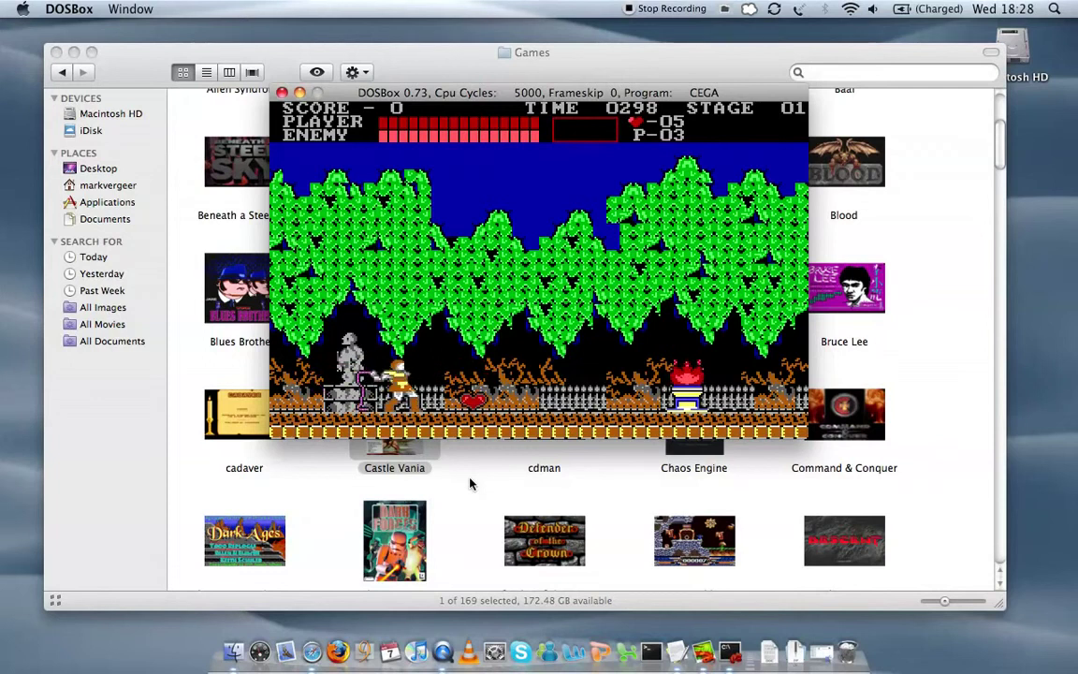
key("Right")
key("Right")
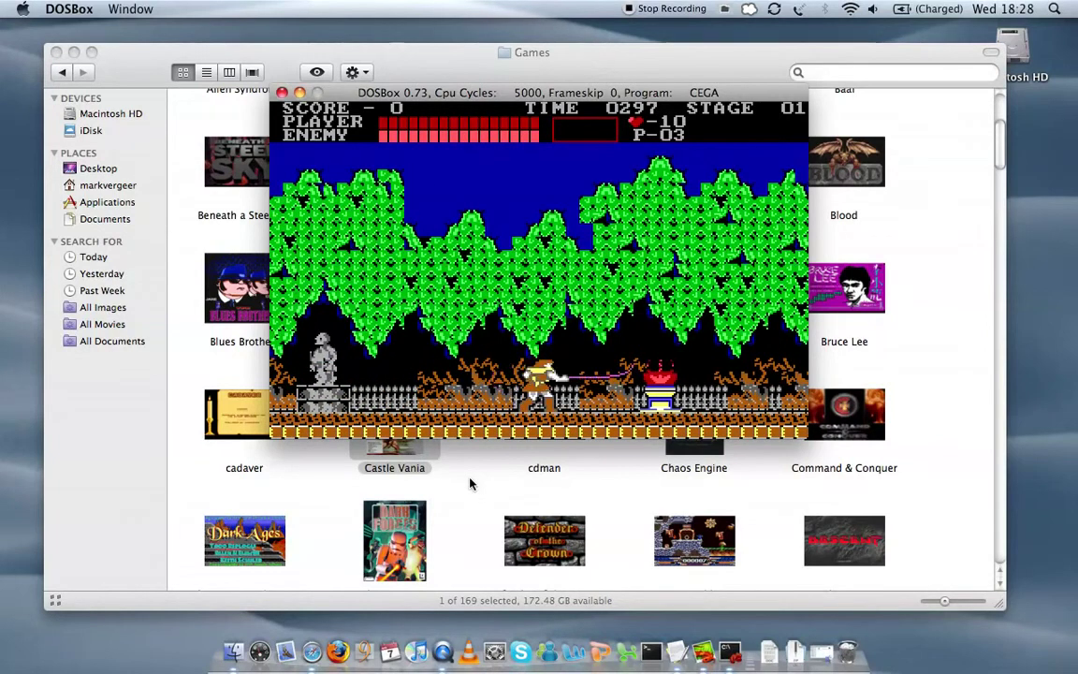
key("Right")
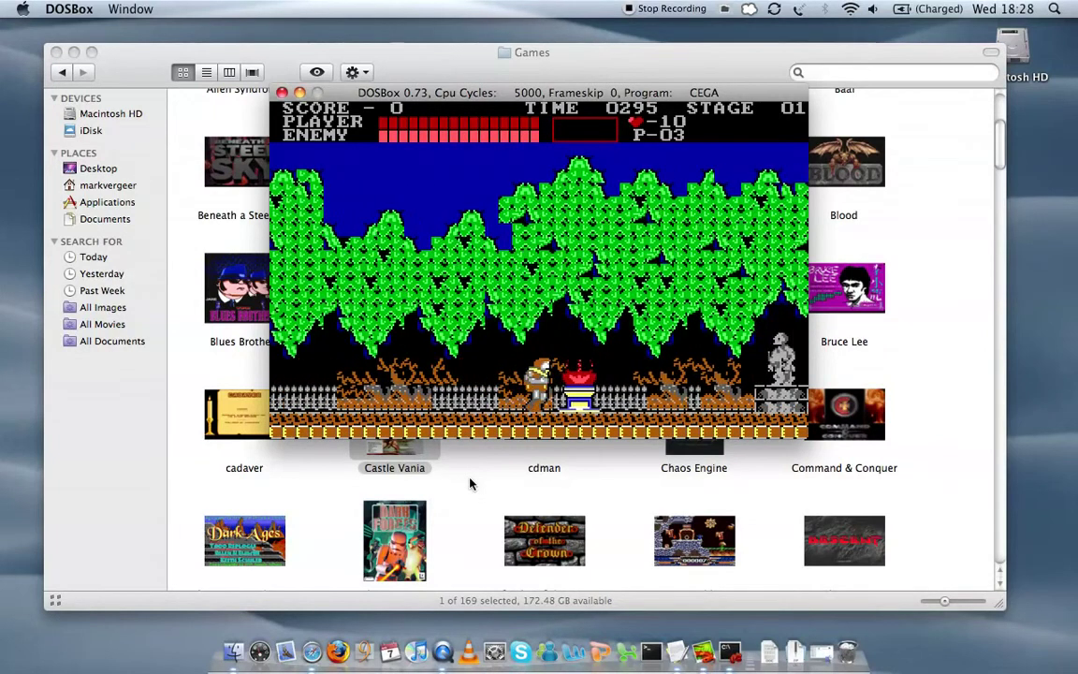
key("space")
key("Right")
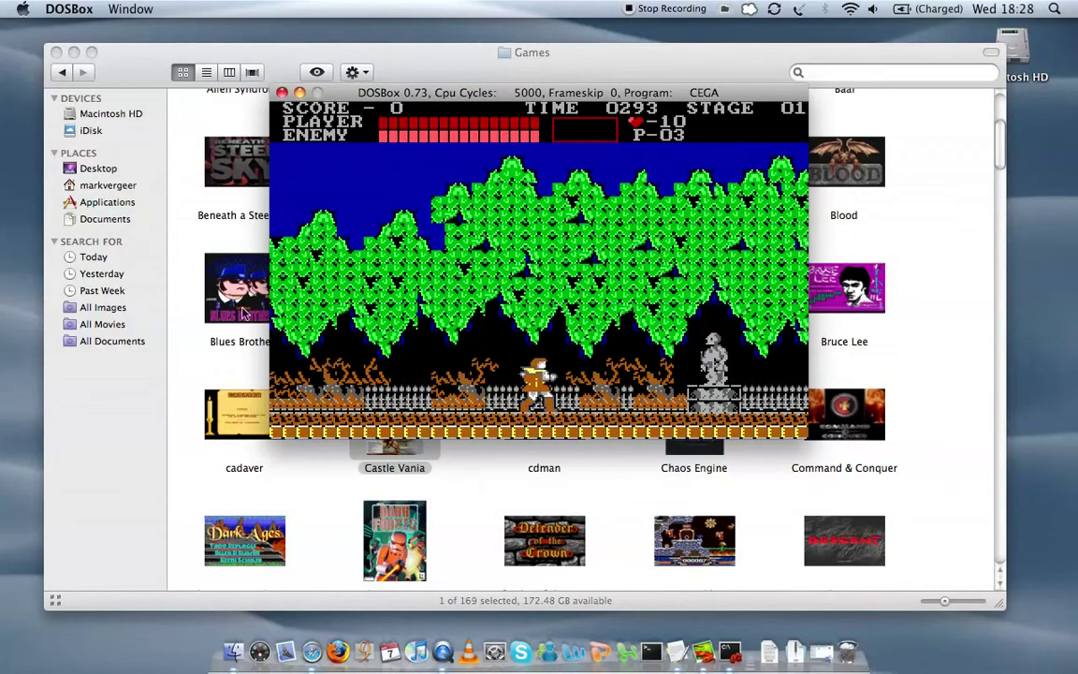
left_click(282, 92)
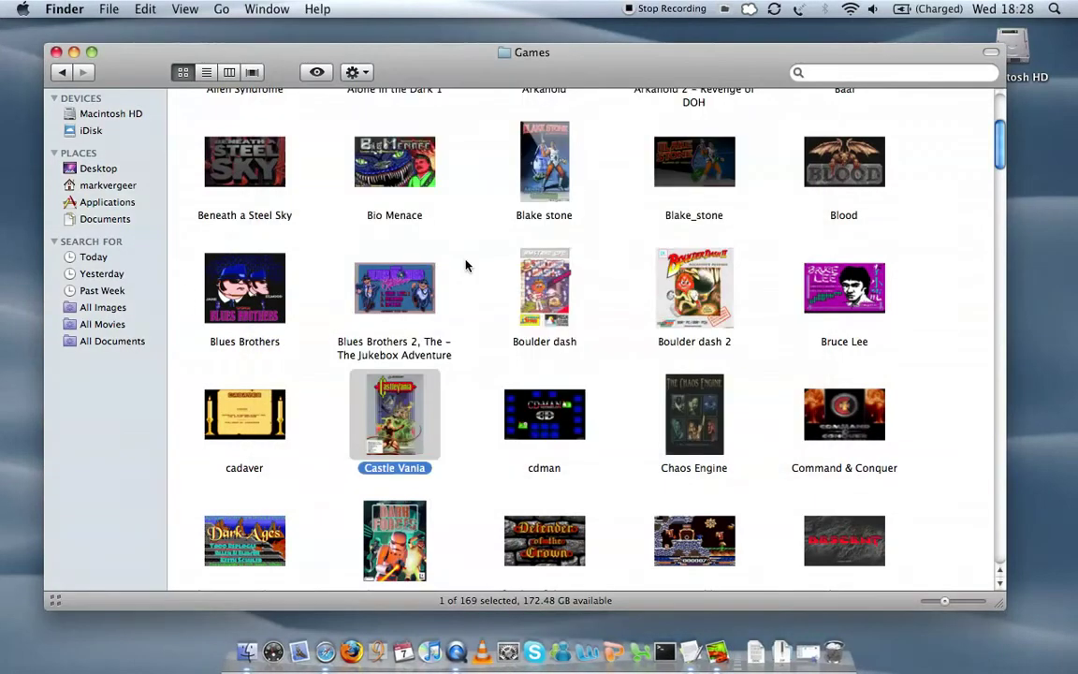
- Browse the Games folder from Abuse through to Zool 2, and return to the DOS Games folder
scroll(467, 266, "up", 4)
scroll(466, 266, "up", 2)
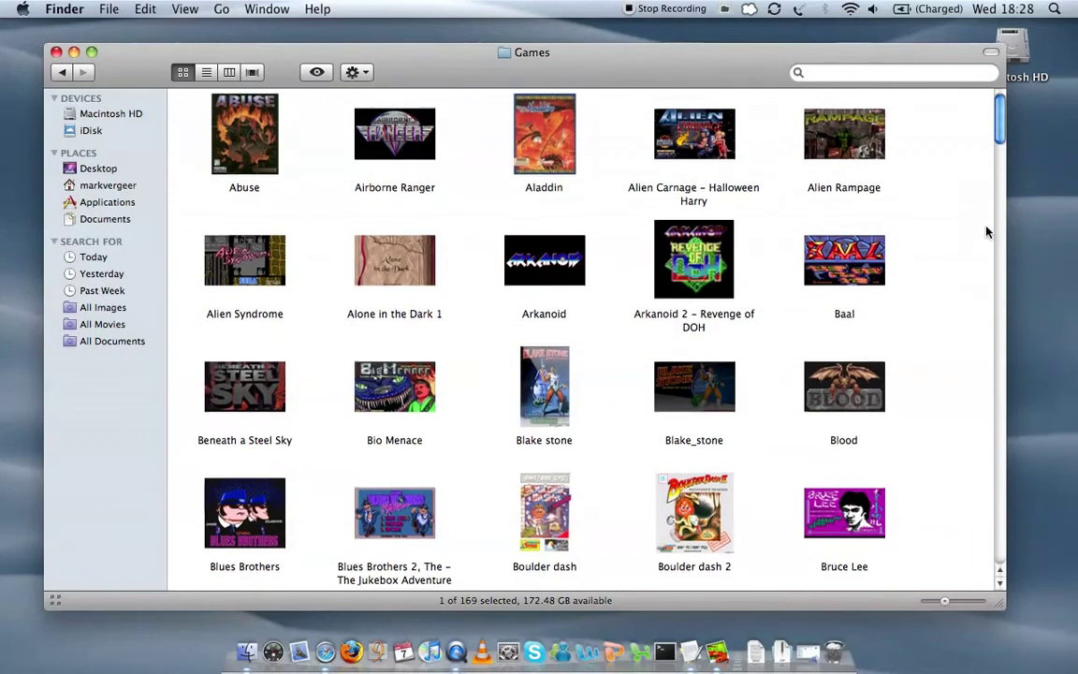
scroll(987, 231, "down", 8)
scroll(988, 231, "down", 9)
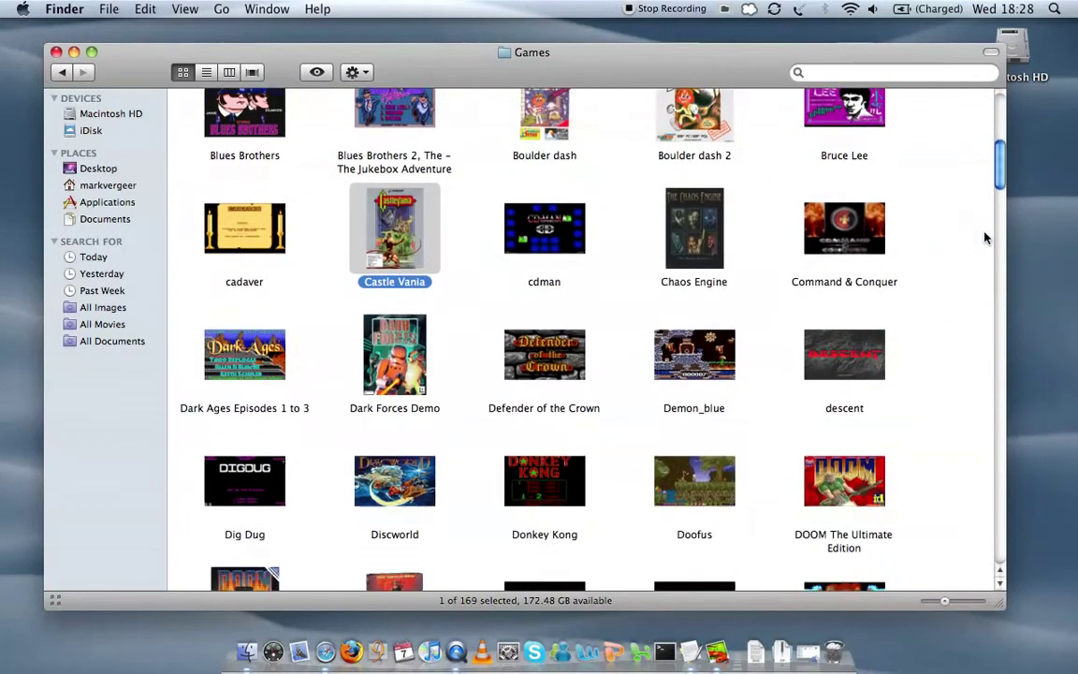
scroll(981, 254, "down", 10)
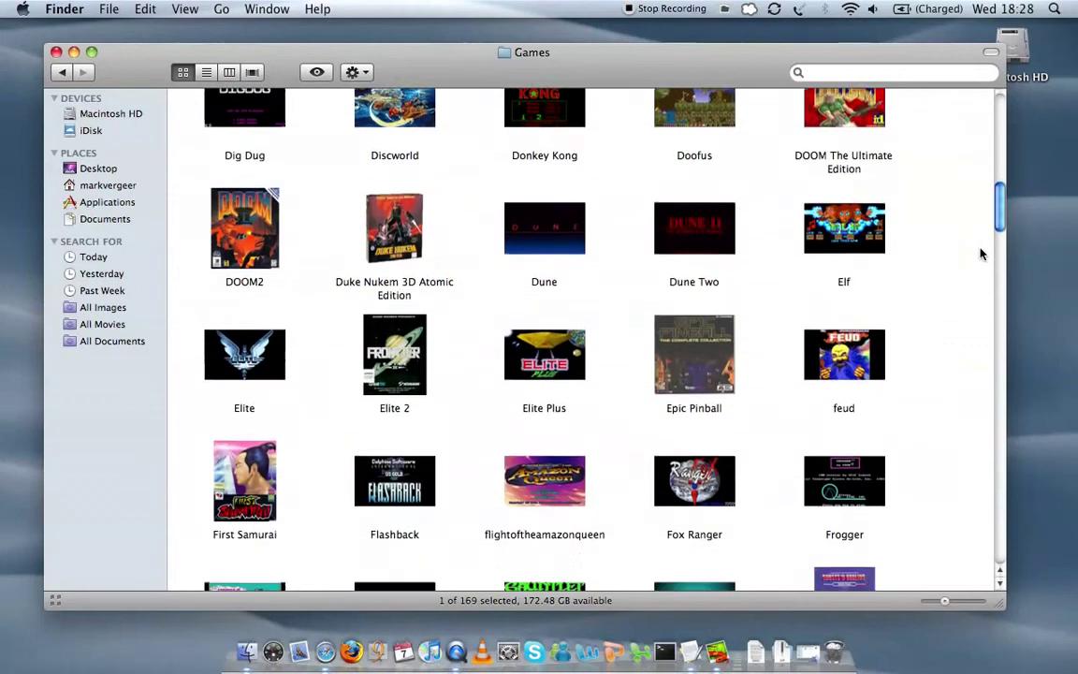
scroll(981, 254, "down", 10)
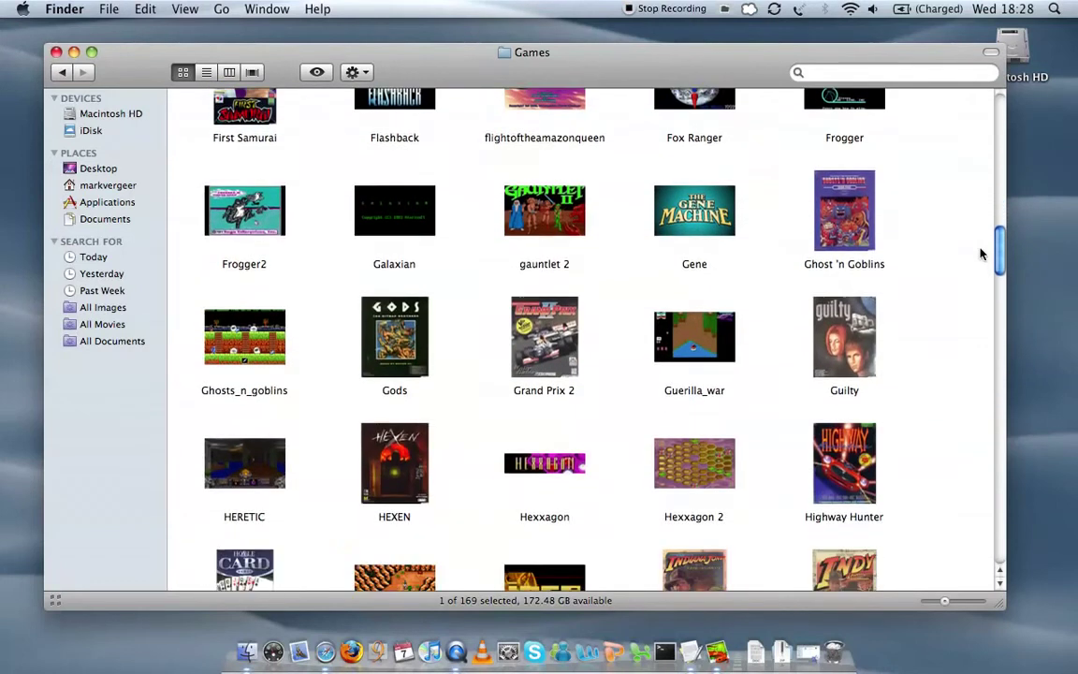
scroll(981, 254, "down", 10)
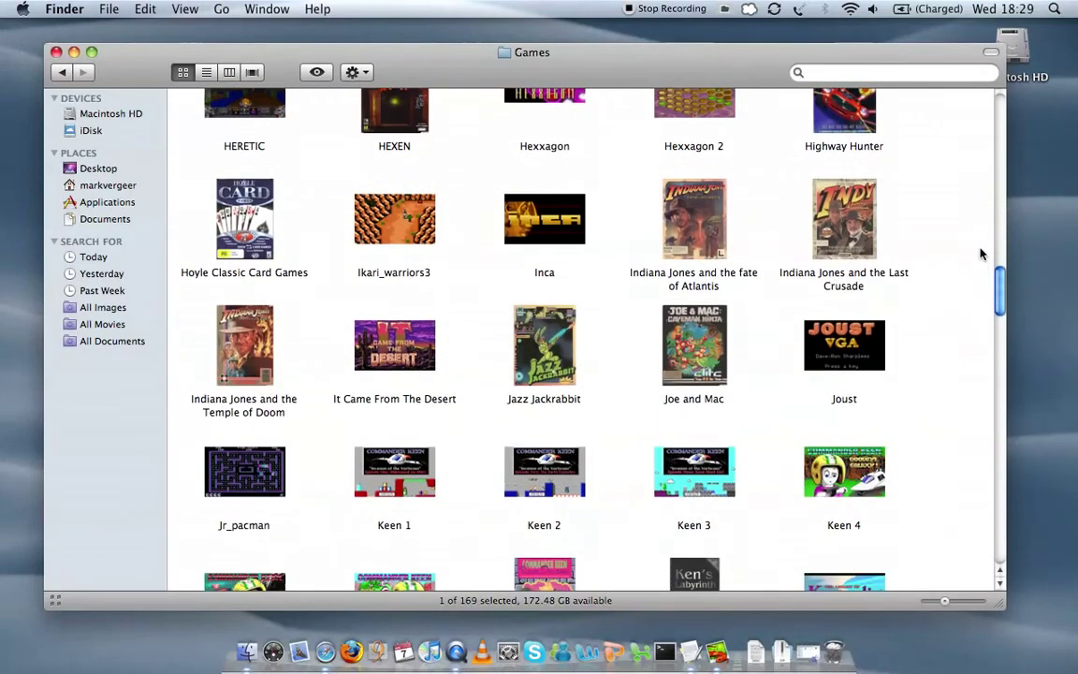
scroll(979, 260, "down", 10)
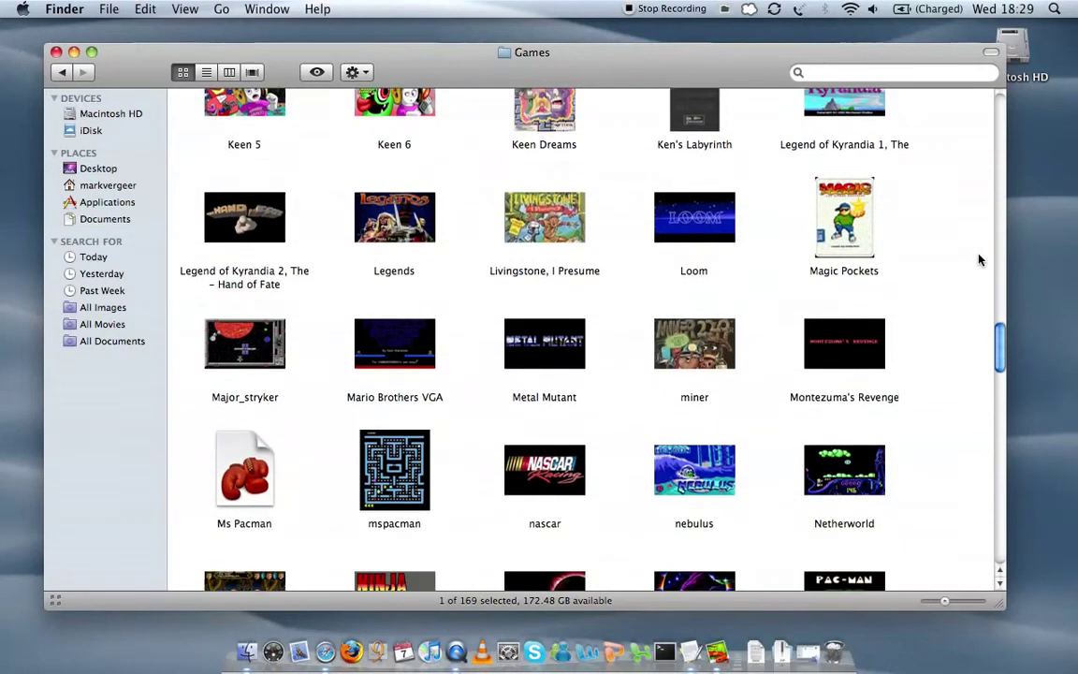
scroll(977, 270, "down", 7)
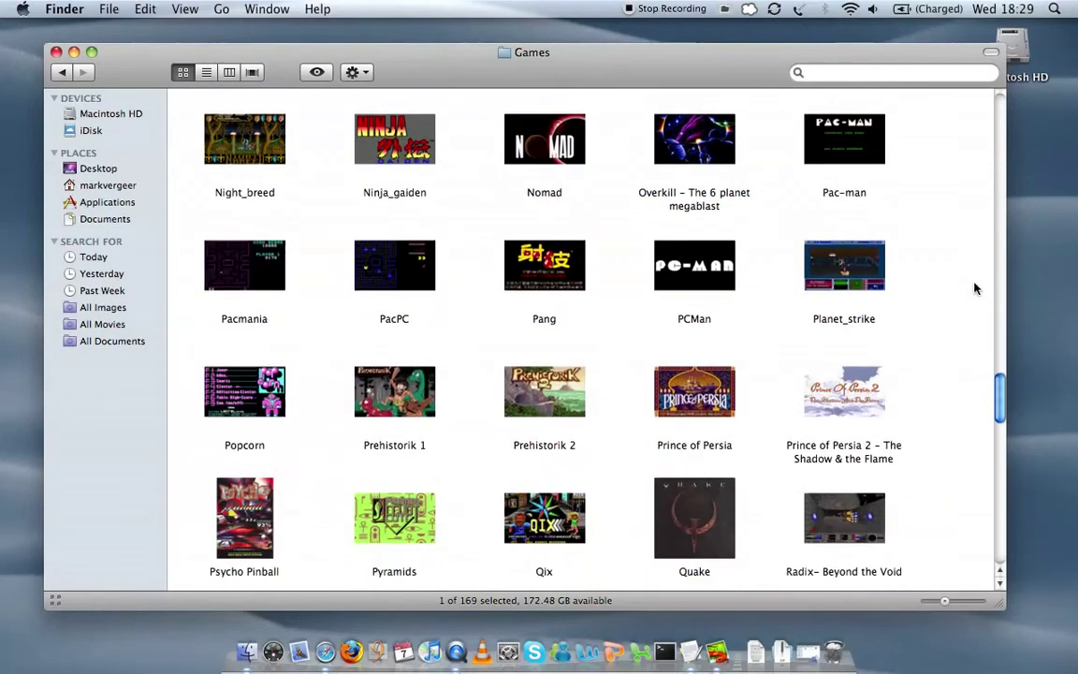
scroll(970, 330, "down", 9)
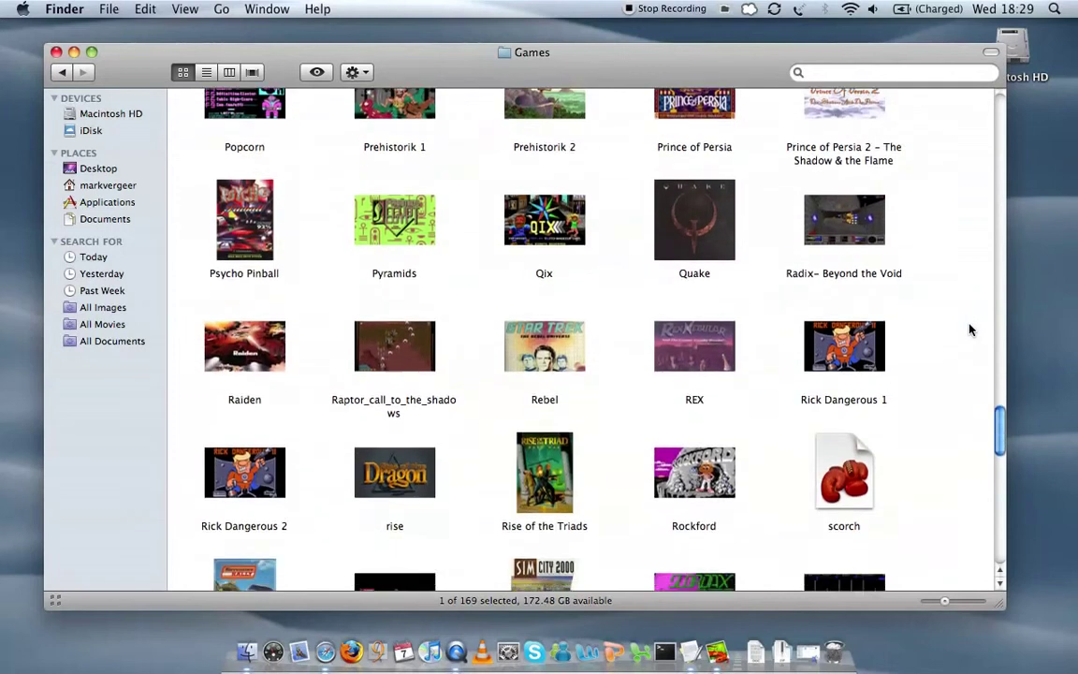
scroll(970, 329, "down", 6)
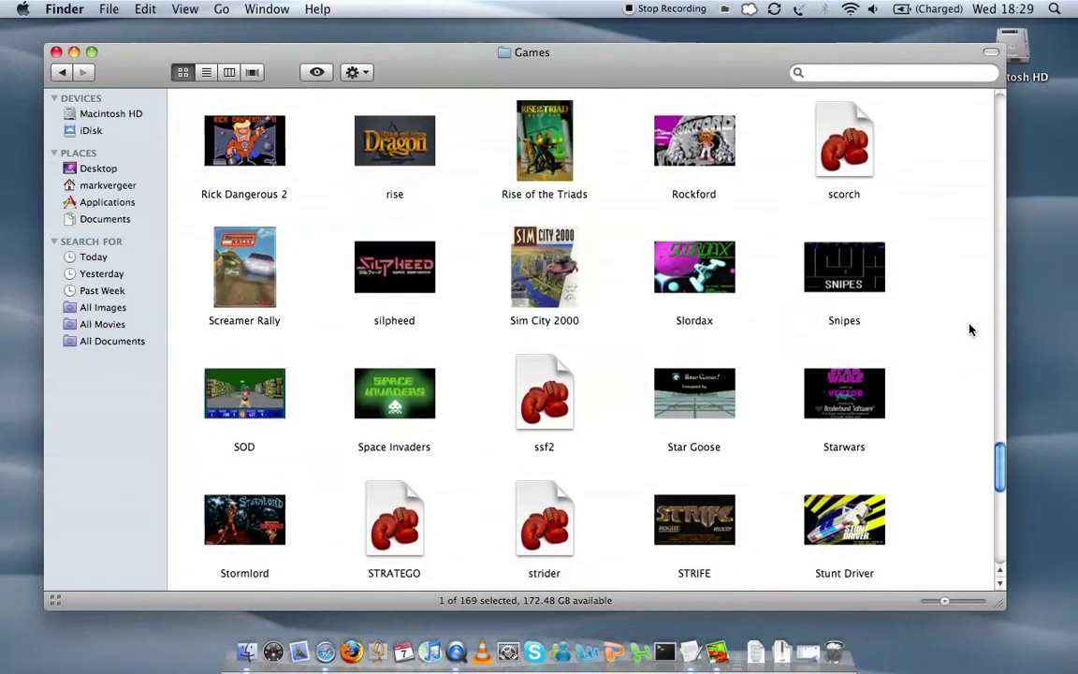
scroll(970, 346, "down", 6)
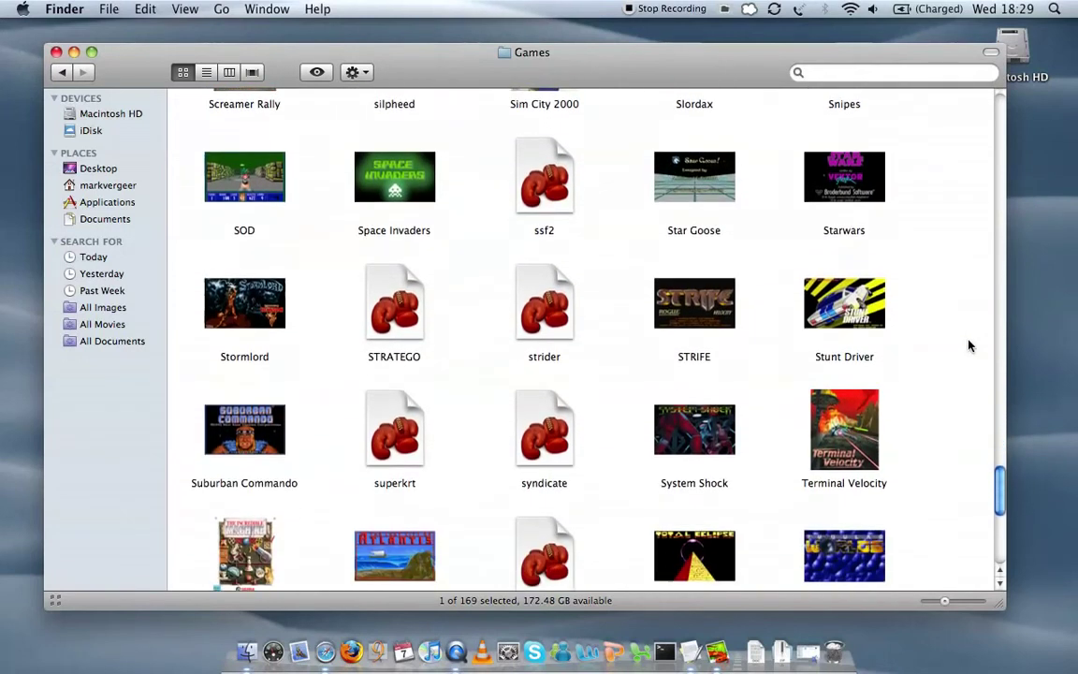
scroll(970, 350, "down", 6)
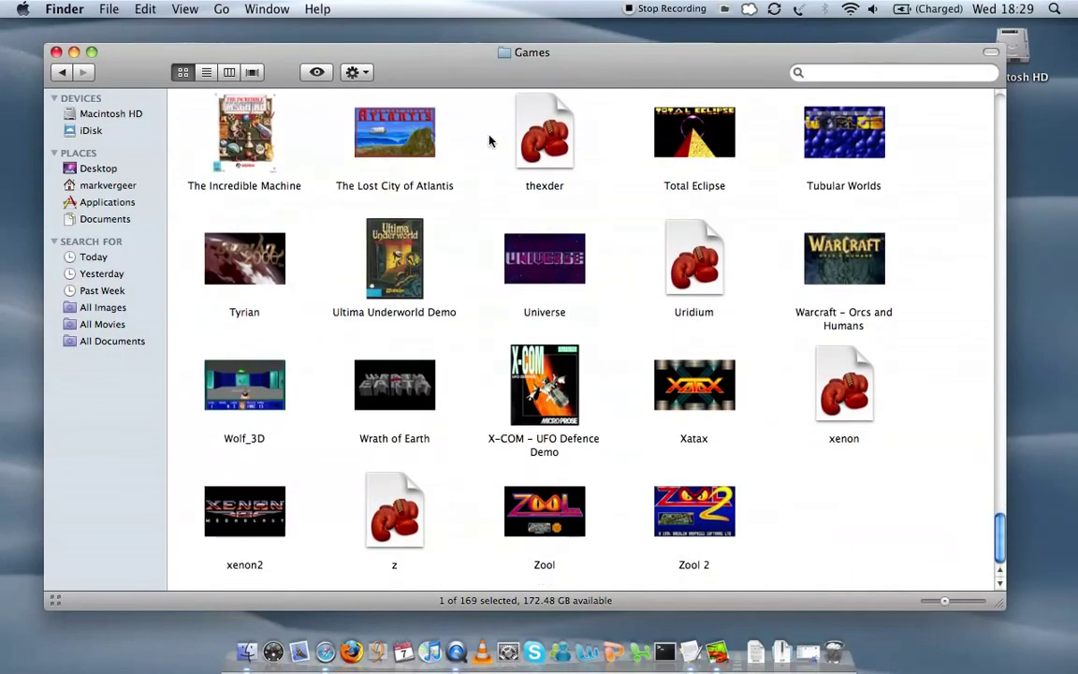
left_click(63, 72)
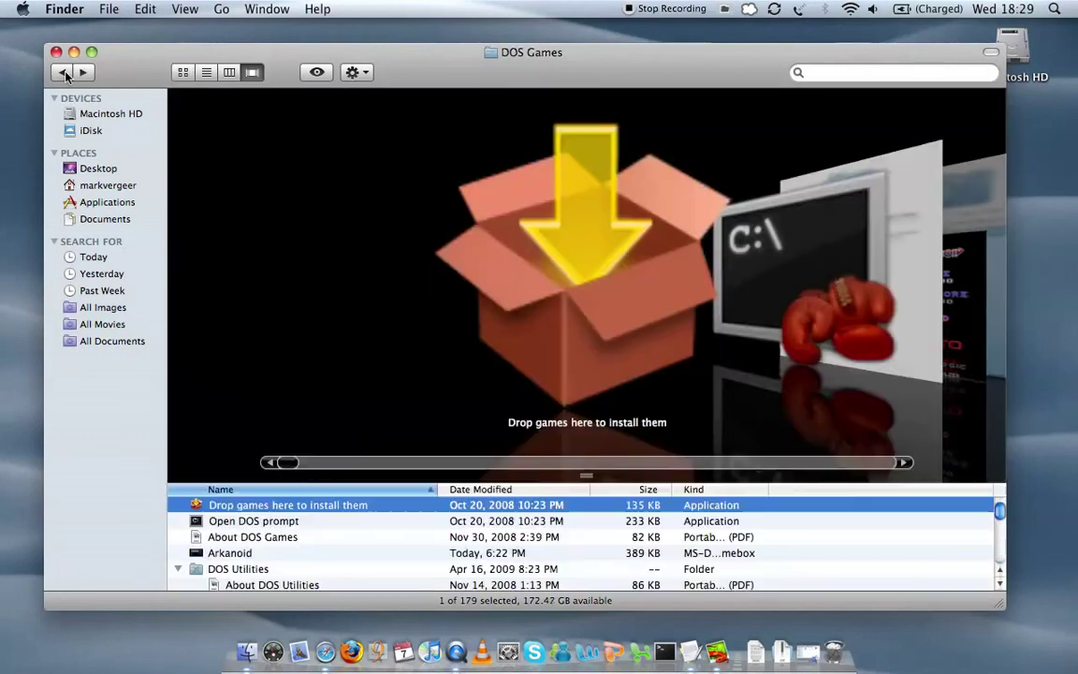